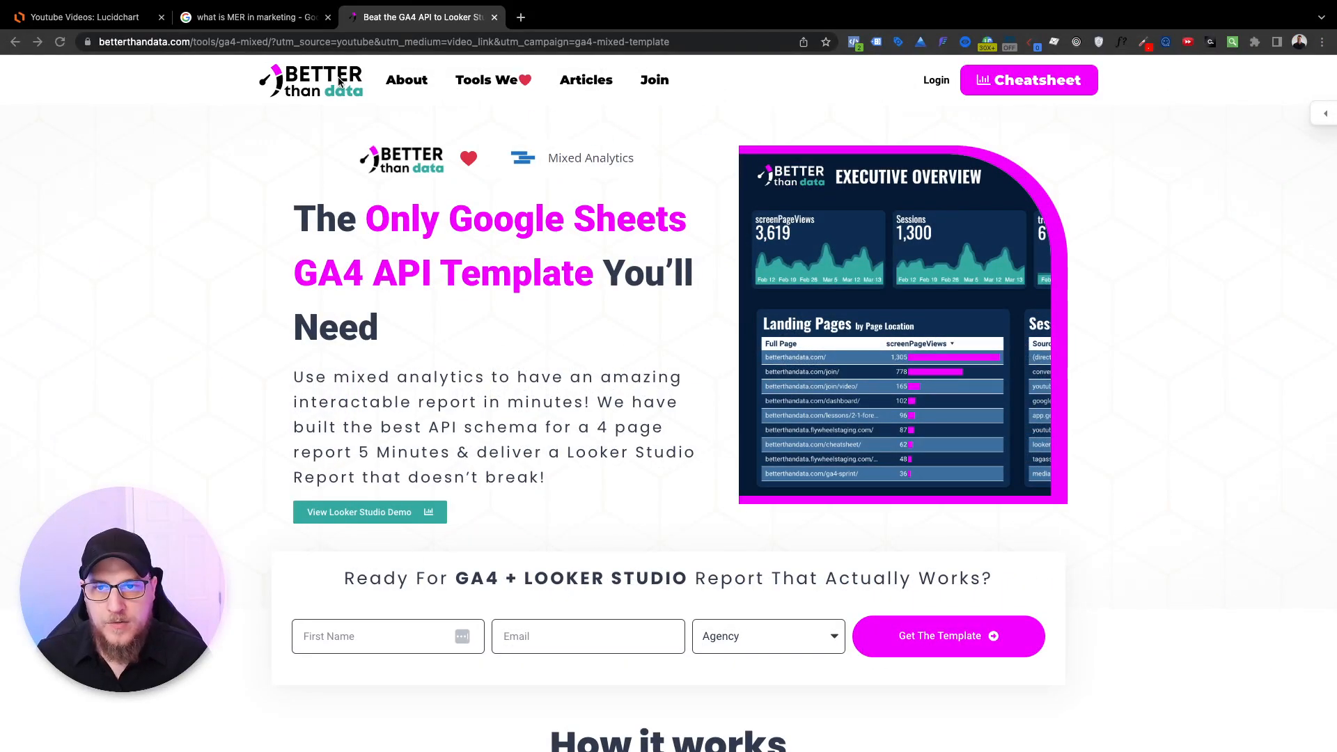
{"action": "left_click", "coordinate": [84, 17]}
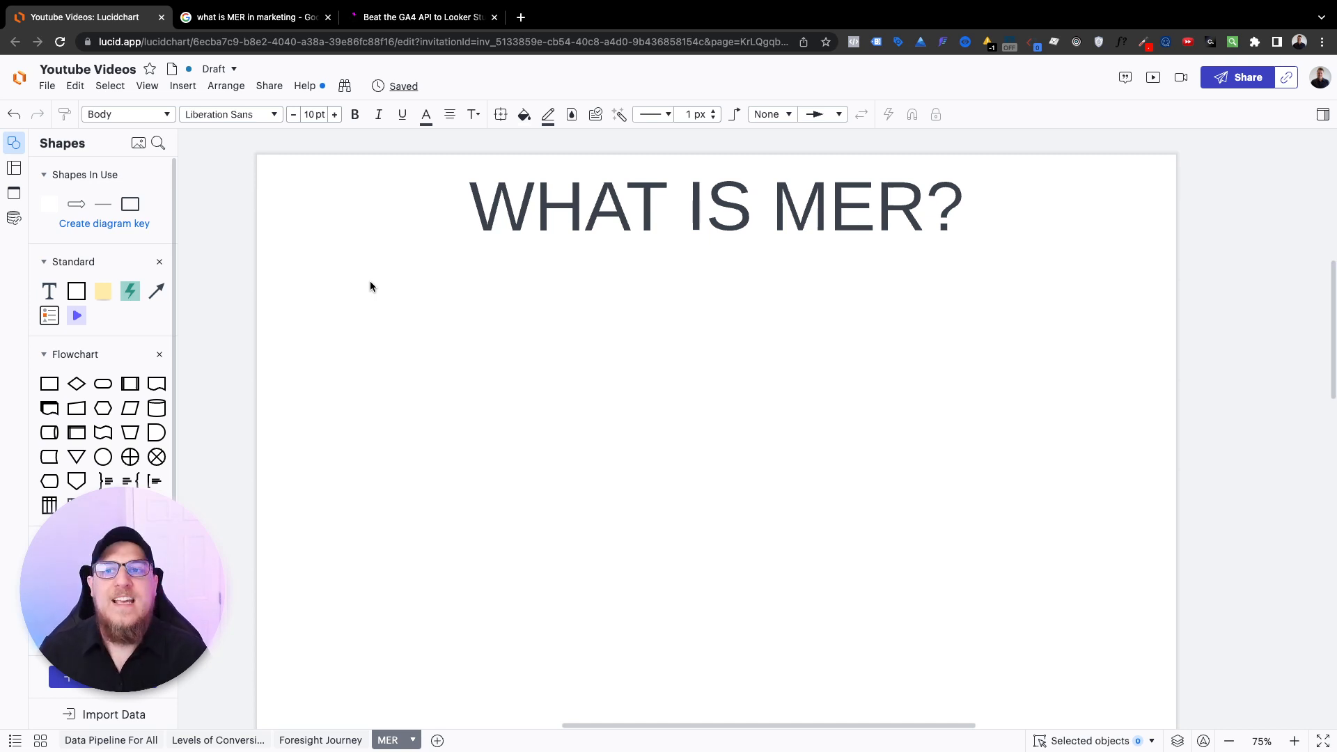
{"action": "left_click", "coordinate": [225, 17]}
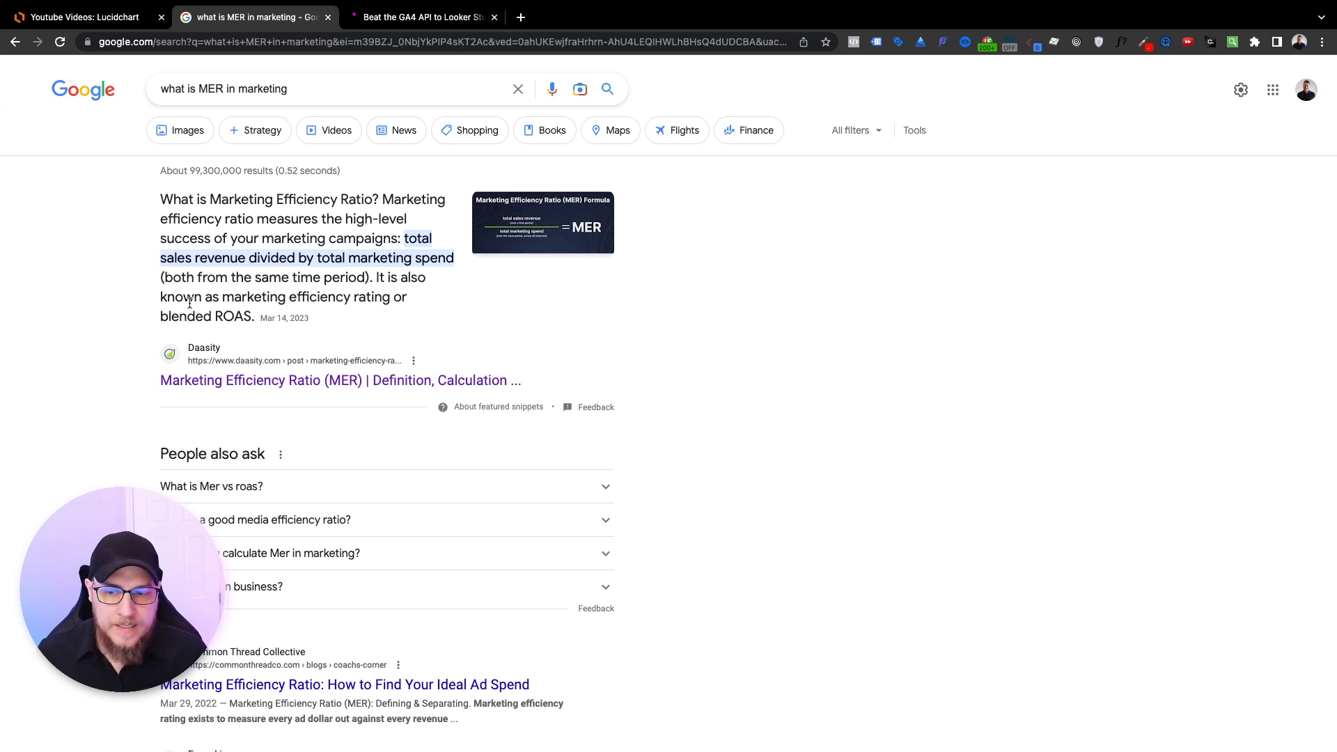
{"action": "left_click", "coordinate": [538, 241]}
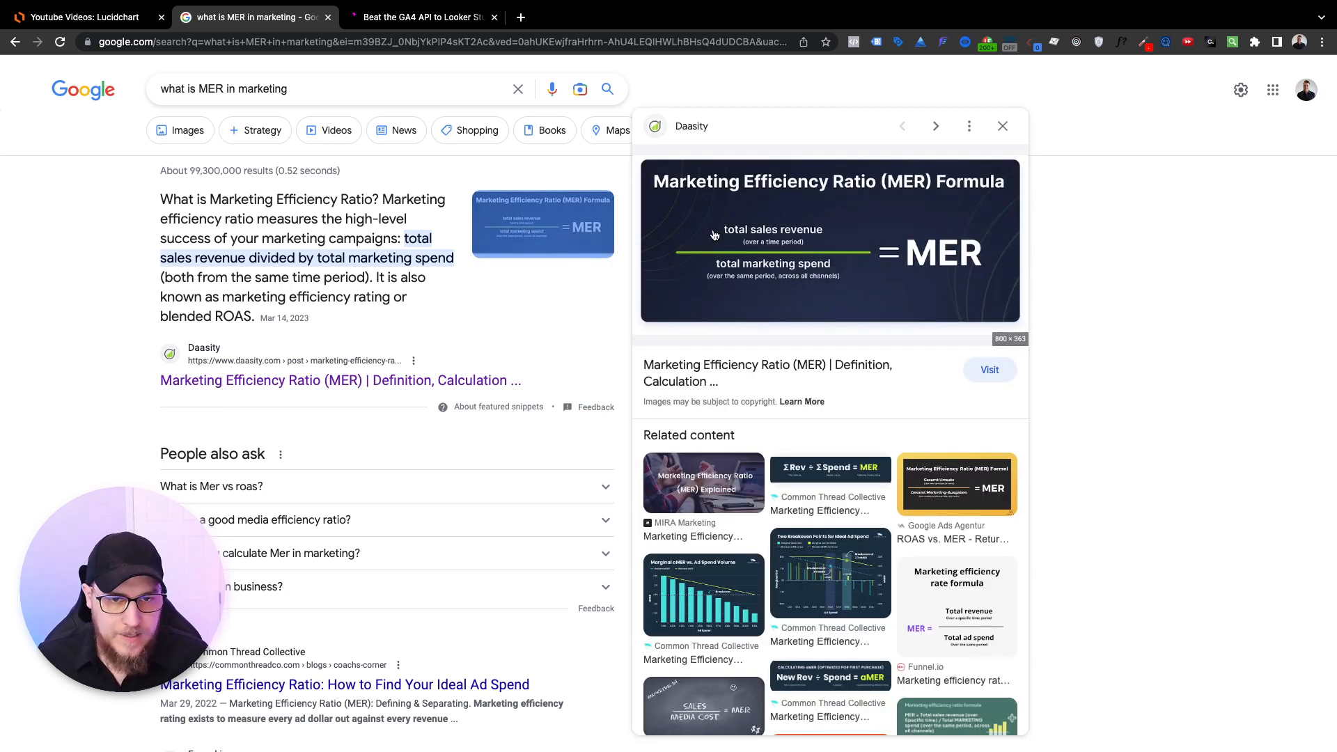
{"action": "scroll", "coordinate": [809, 298], "scroll_direction": "down", "scroll_amount": 1}
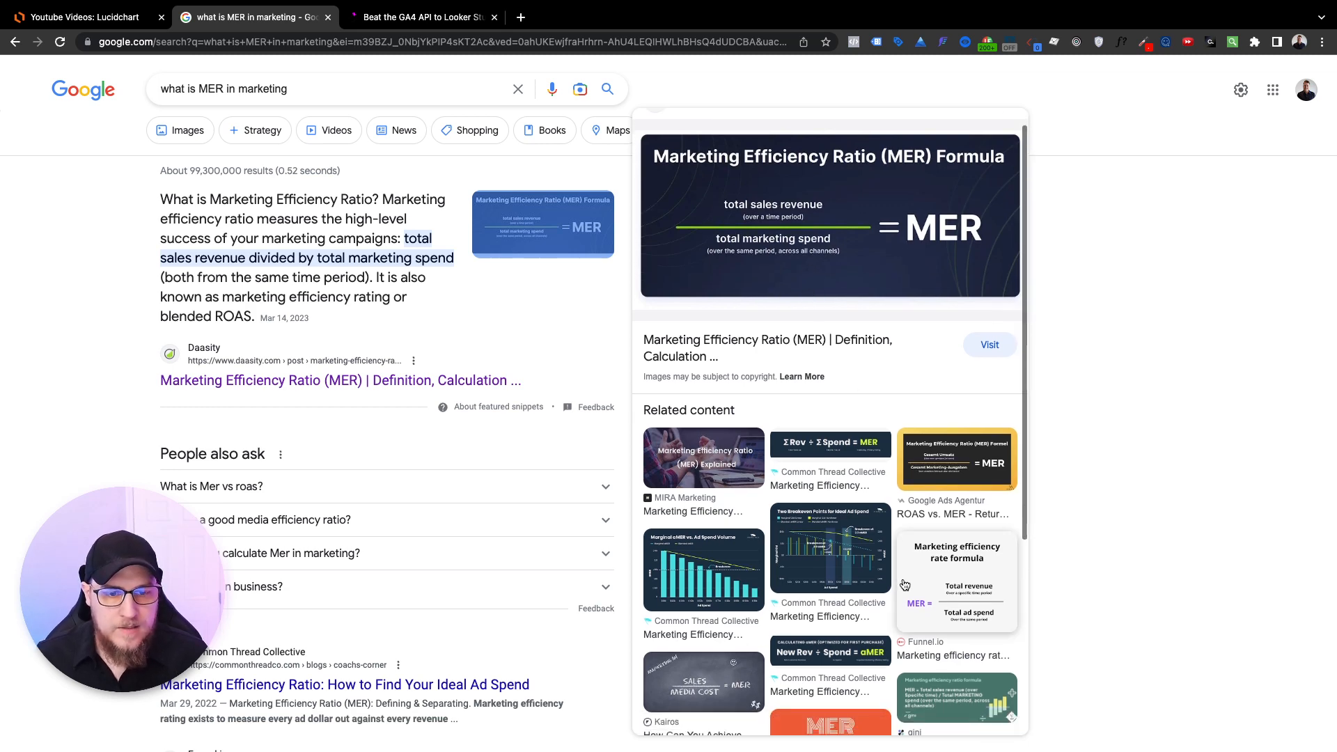
{"action": "scroll", "coordinate": [780, 467], "scroll_direction": "down", "scroll_amount": 3}
{"action": "scroll", "coordinate": [779, 467], "scroll_direction": "down", "scroll_amount": 1}
{"action": "left_click", "coordinate": [830, 501]}
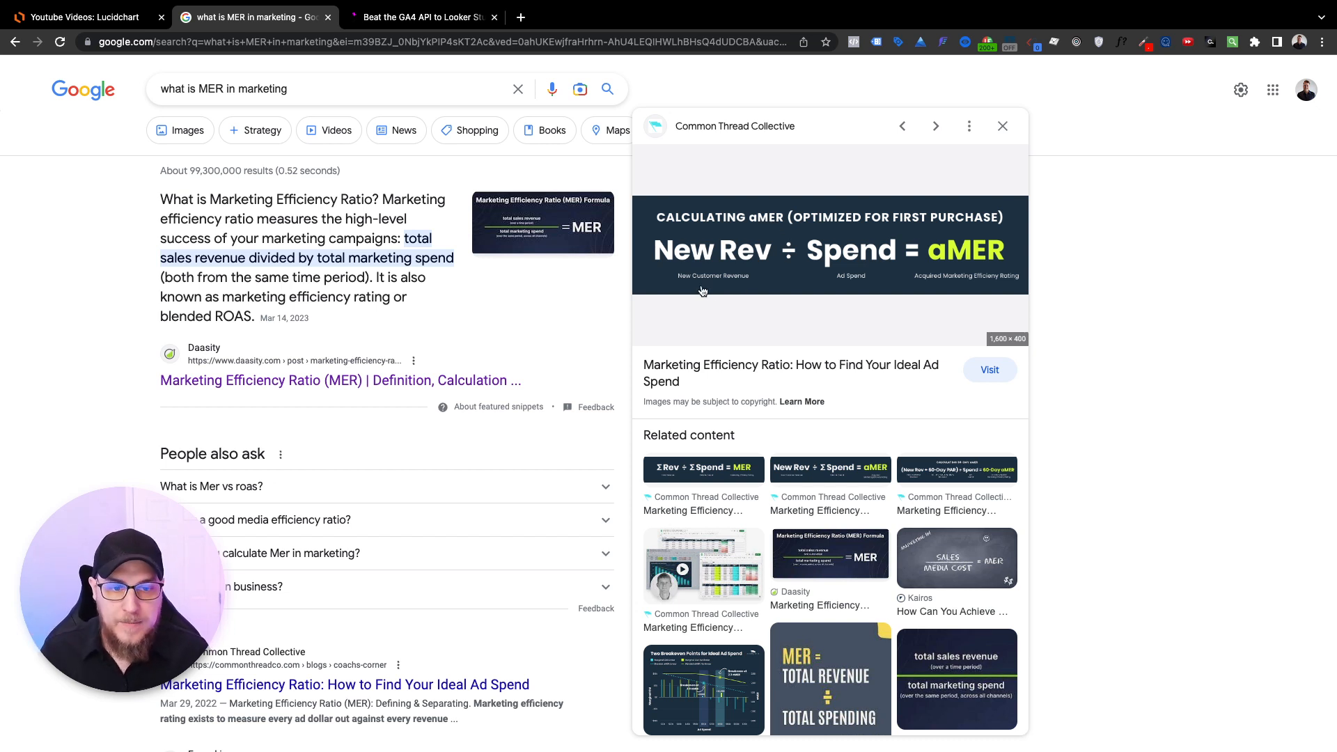
{"action": "key", "text": "Left"}
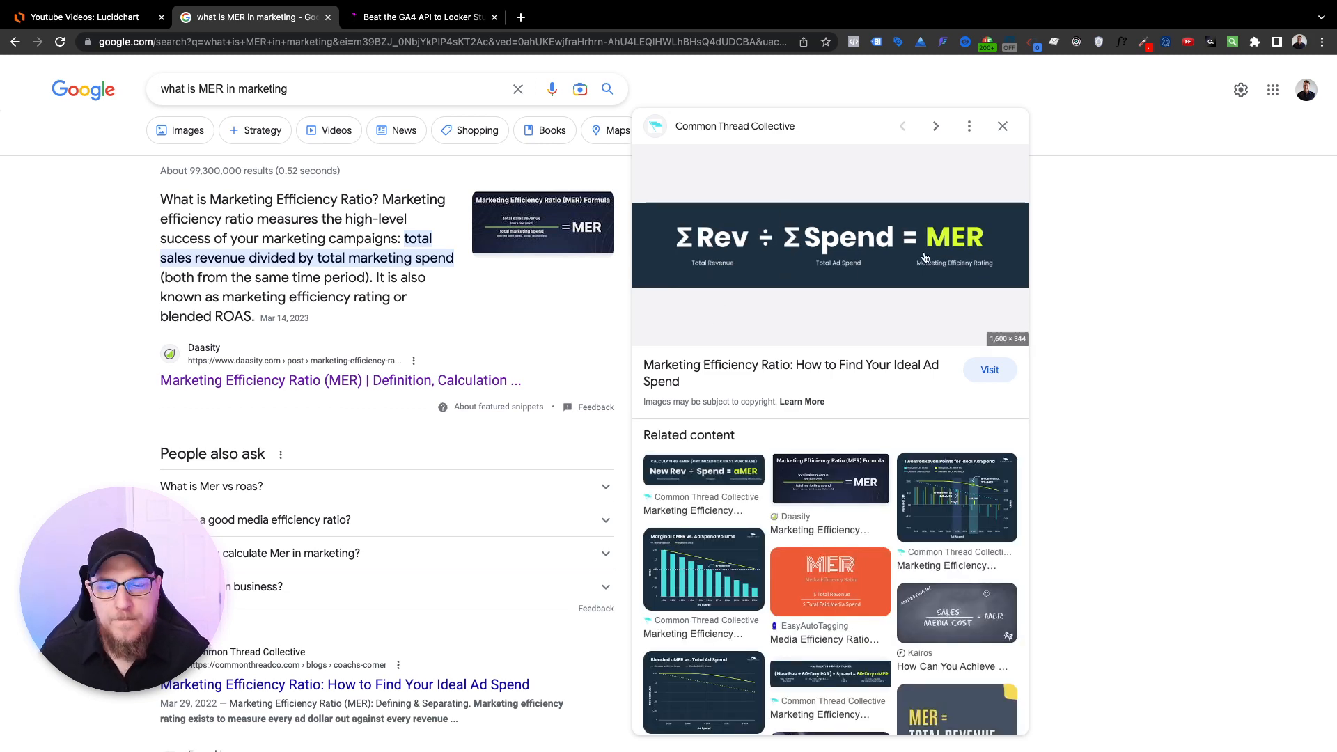
{"action": "left_click", "coordinate": [84, 17]}
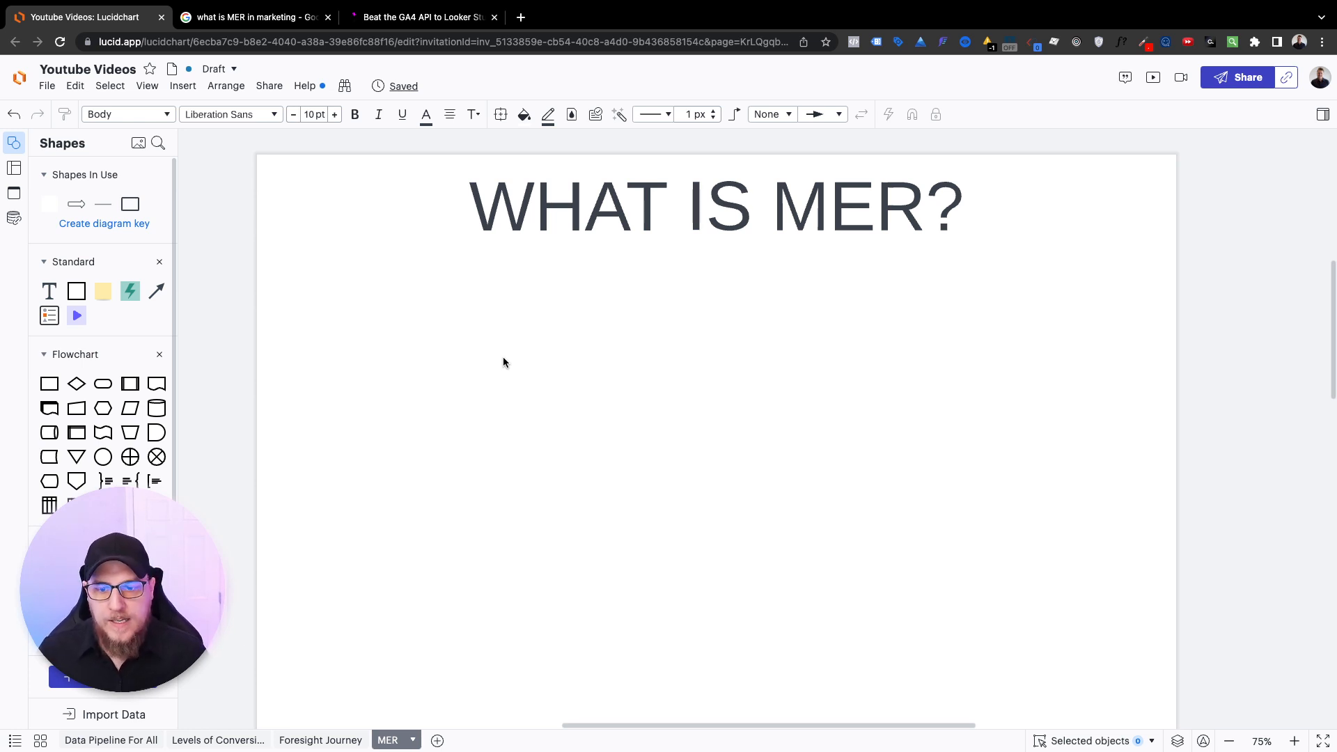
{"action": "scroll", "coordinate": [502, 356], "scroll_direction": "down", "scroll_amount": 3}
{"action": "scroll", "coordinate": [510, 353], "scroll_direction": "down", "scroll_amount": 6}
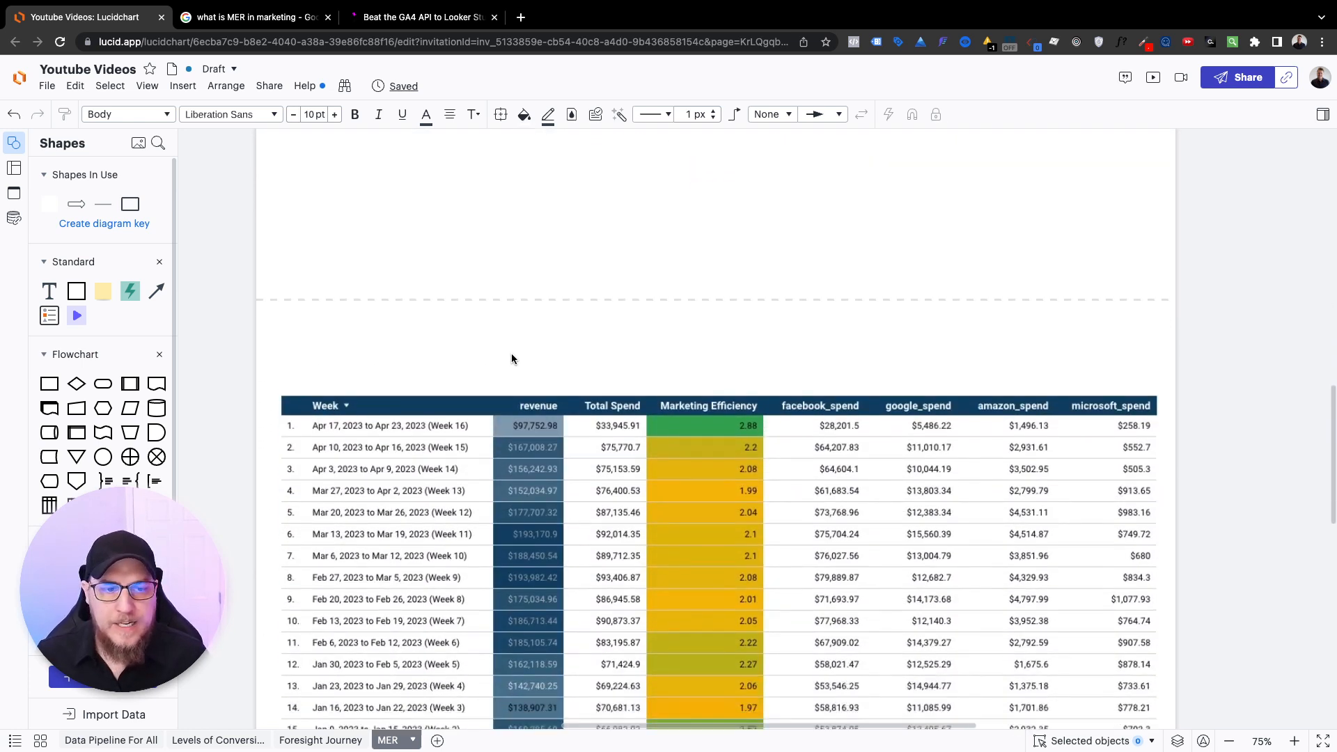
{"action": "scroll", "coordinate": [511, 353], "scroll_direction": "down", "scroll_amount": 3}
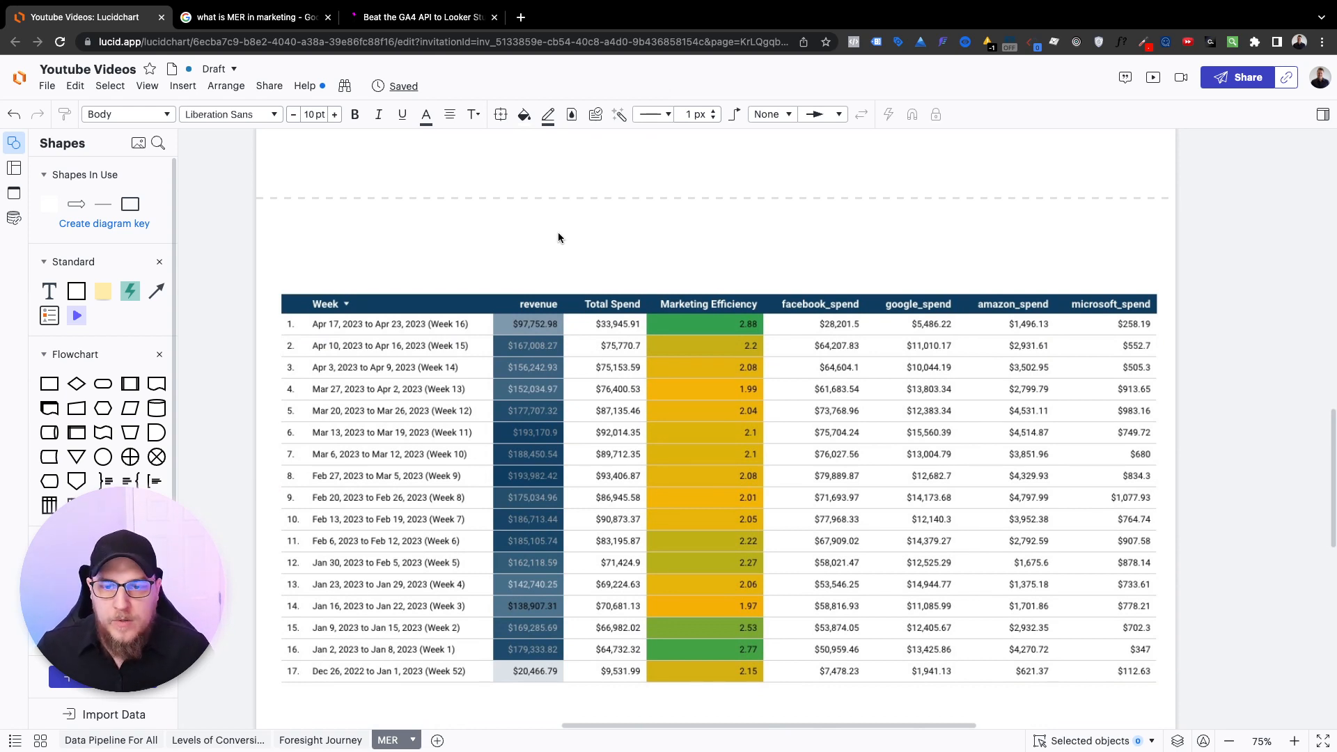
{"action": "scroll", "coordinate": [544, 229], "scroll_direction": "down", "scroll_amount": 1}
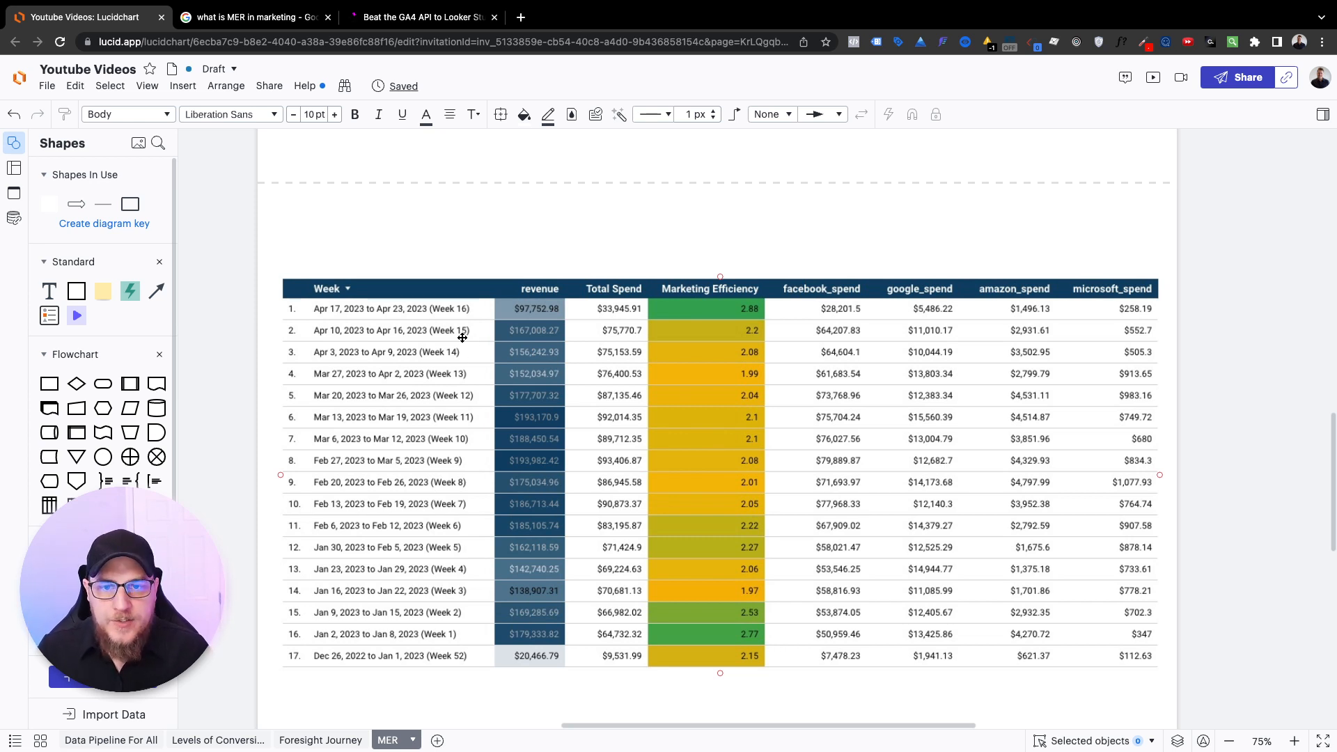
{"action": "scroll", "coordinate": [480, 343], "scroll_direction": "up", "scroll_amount": 1}
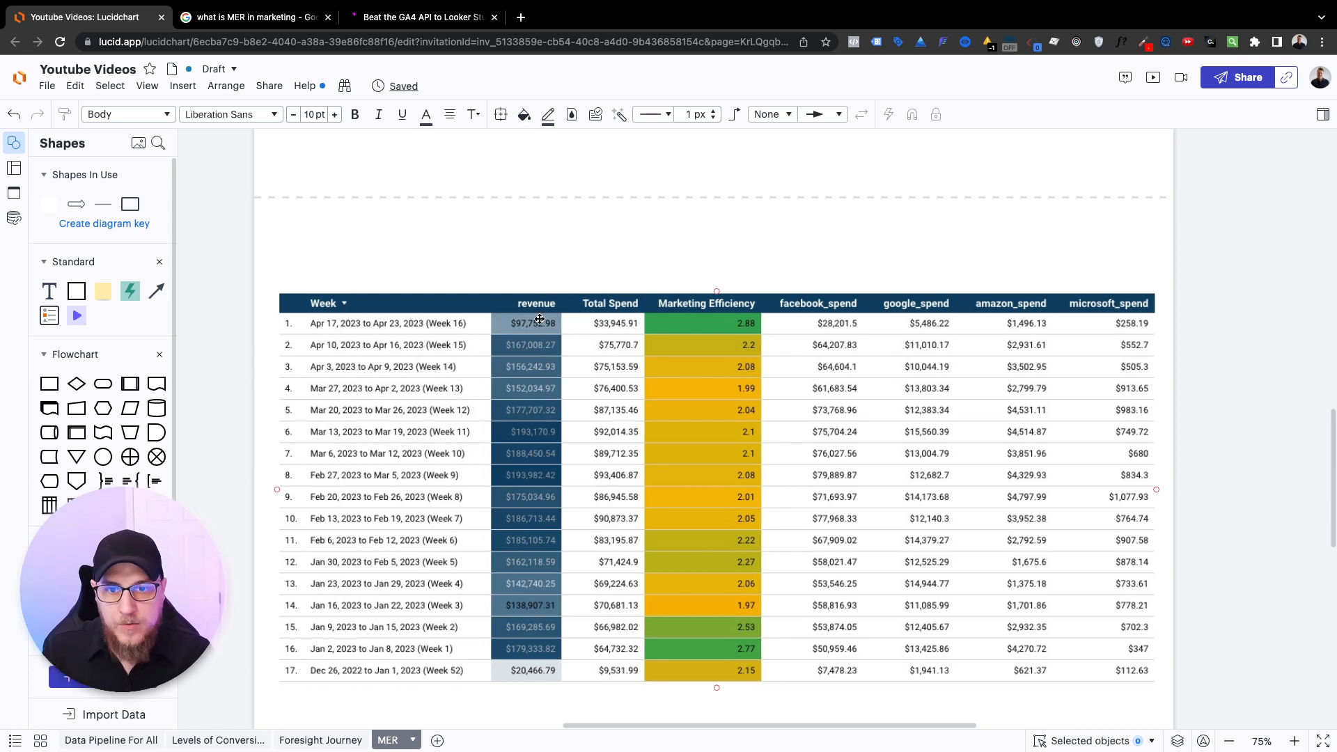
{"action": "scroll", "coordinate": [519, 321], "scroll_direction": "up", "scroll_amount": 3}
{"action": "scroll", "coordinate": [519, 322], "scroll_direction": "up", "scroll_amount": 3}
{"action": "scroll", "coordinate": [520, 322], "scroll_direction": "up", "scroll_amount": 3}
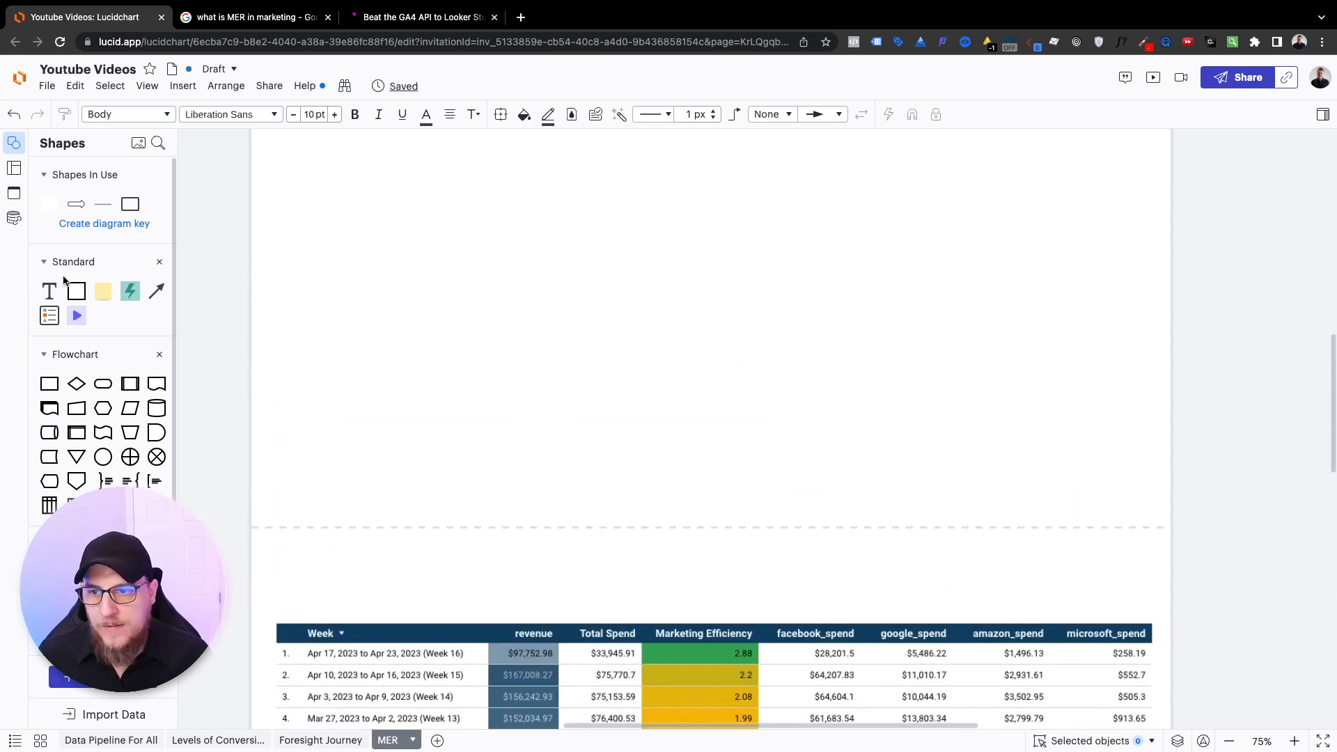
{"action": "left_click_drag", "start_coordinate": [76, 291], "coordinate": [354, 203]}
{"action": "scroll", "coordinate": [422, 267], "scroll_direction": "up", "scroll_amount": 3}
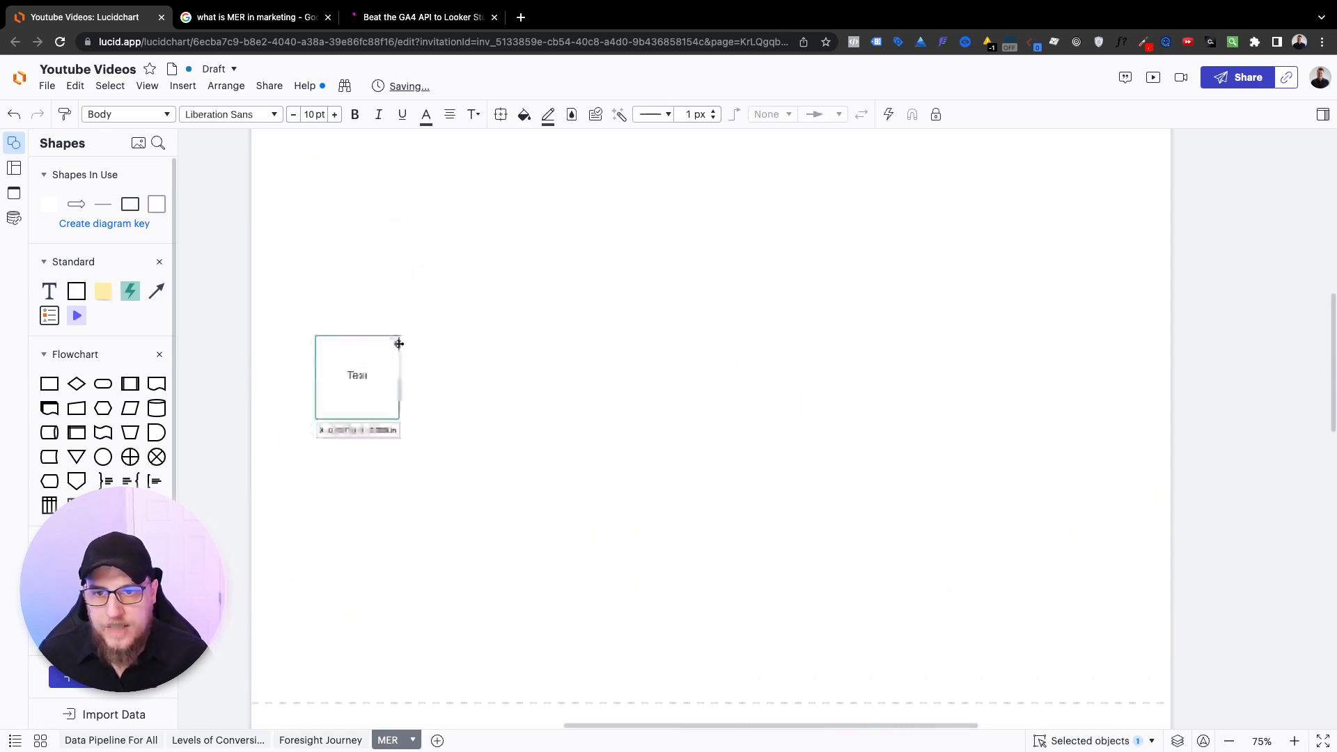
{"action": "left_click_drag", "start_coordinate": [366, 384], "coordinate": [392, 262]}
{"action": "scroll", "coordinate": [416, 279], "scroll_direction": "up", "scroll_amount": 3}
Step: Place a block below the title and label it Revenue, DATE (day), Revenue
{"action": "left_click_drag", "start_coordinate": [396, 395], "coordinate": [384, 429]}
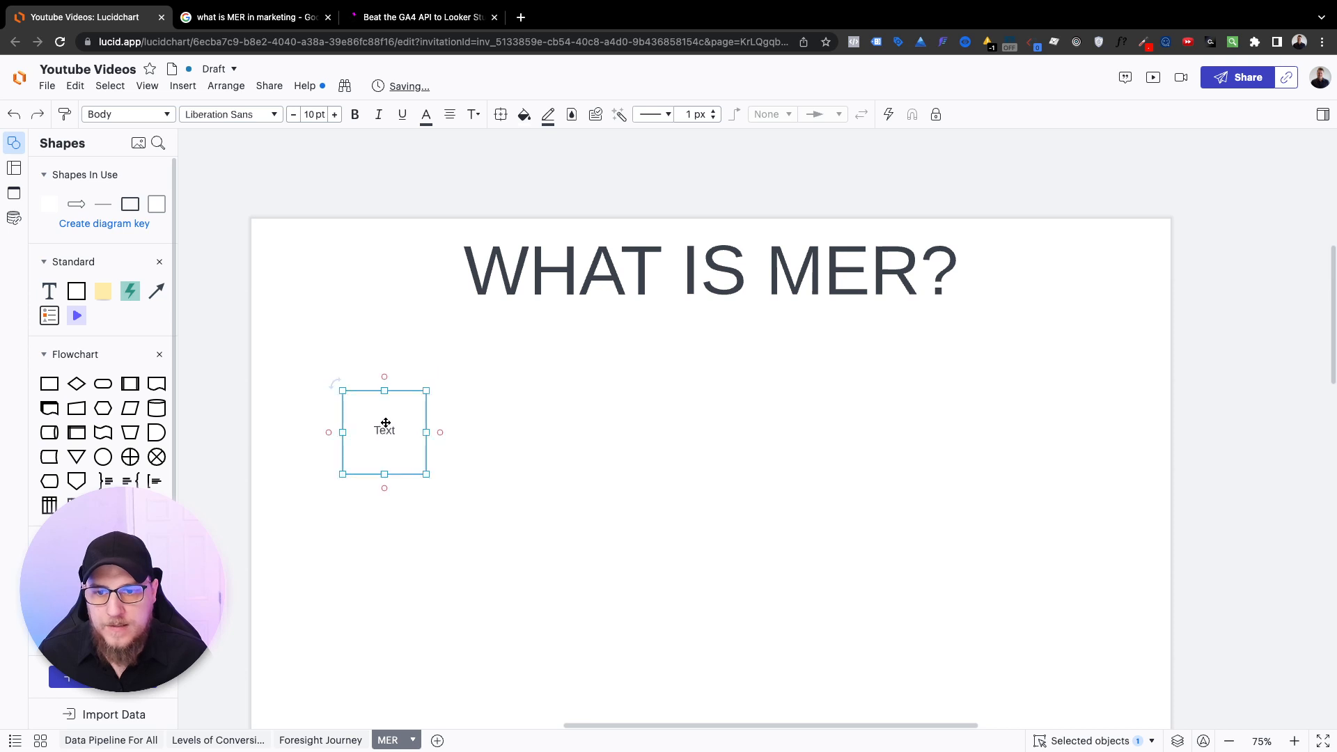
{"action": "double_click", "coordinate": [384, 429]}
{"action": "type", "text": "REvers"}
{"action": "key", "text": "BackSpace"}
{"action": "key", "text": "BackSpace"}
{"action": "key", "text": "BackSpace"}
{"action": "type", "text": "evenue"}
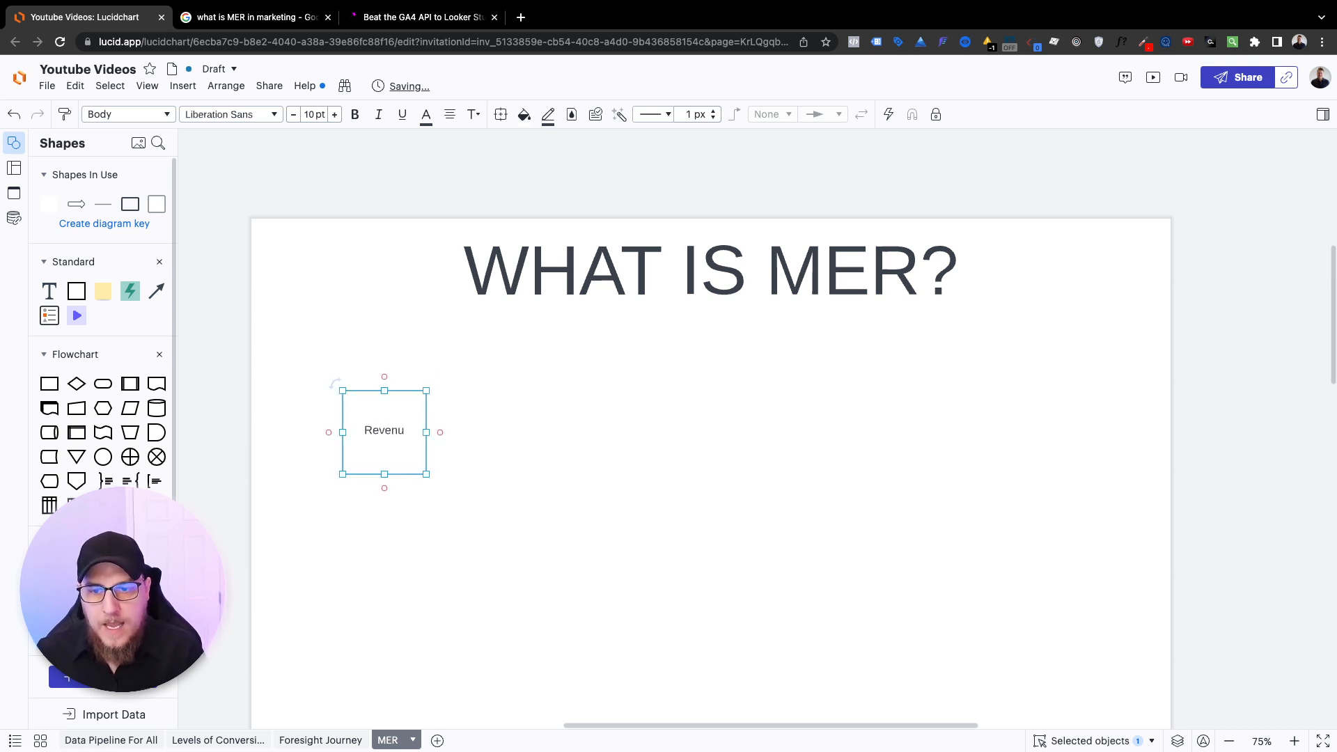
{"action": "key", "text": "Return"}
{"action": "key", "text": "Return"}
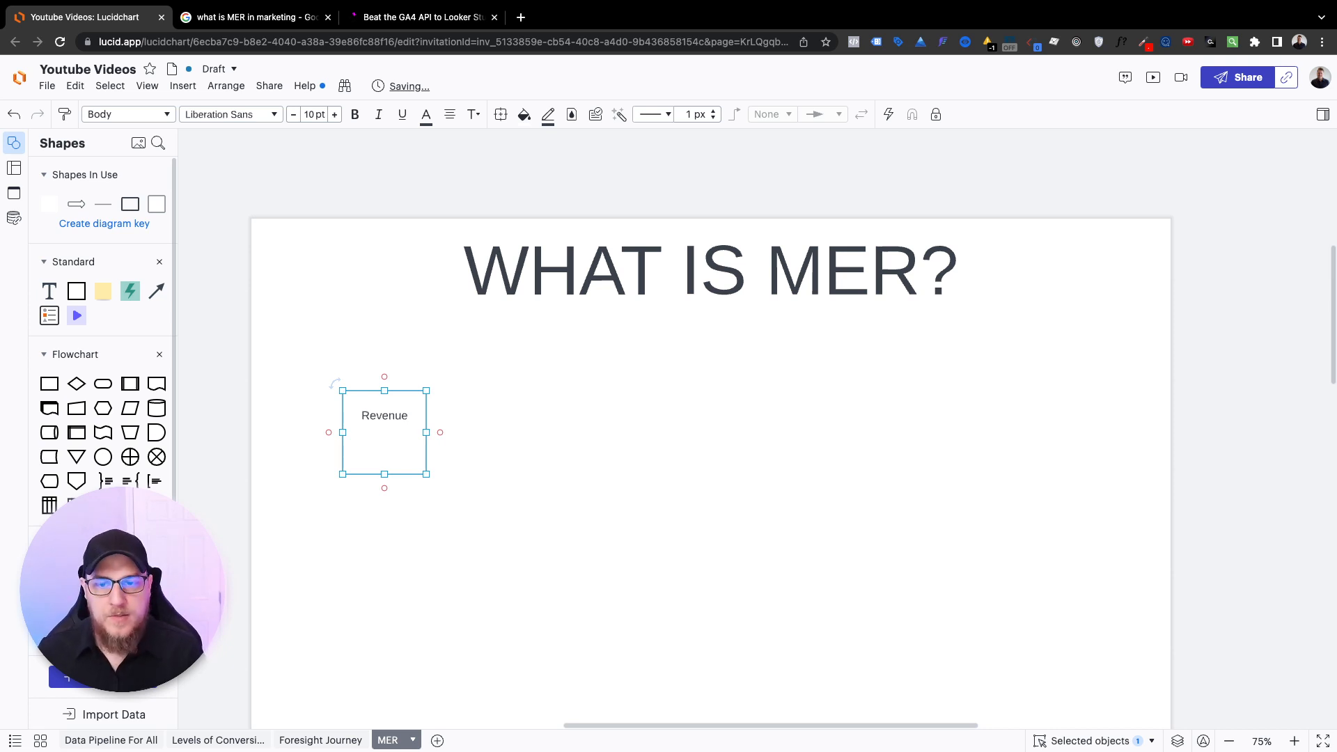
{"action": "type", "text": "DATE (day)"}
{"action": "key", "text": "Return"}
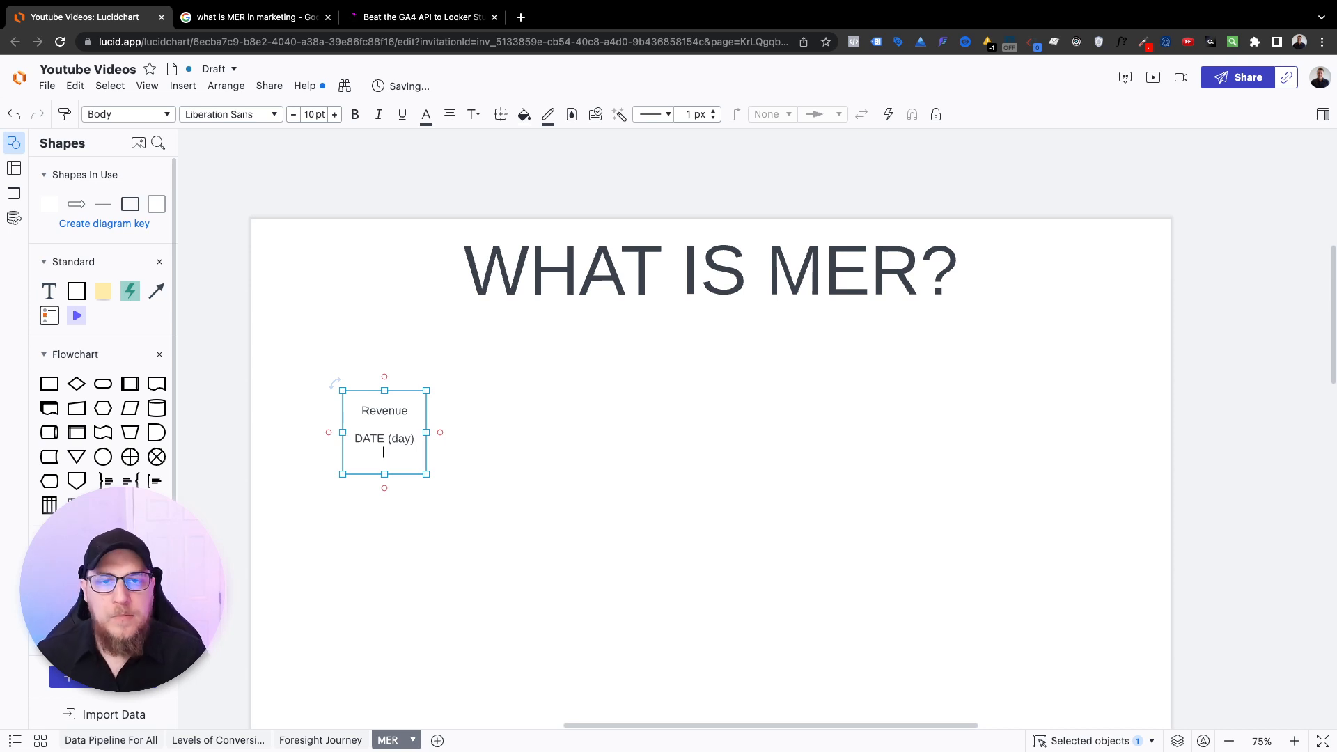
{"action": "type", "text": "Revenue"}
{"action": "key", "text": "Up"}
{"action": "key", "text": "Home"}
{"action": "mouse_move", "coordinate": [353, 440]}
{"action": "left_mouse_down"}
{"action": "mouse_move", "coordinate": [413, 439]}
{"action": "mouse_move", "coordinate": [411, 453]}
{"action": "left_mouse_up"}
{"action": "scroll", "coordinate": [411, 454], "scroll_direction": "up", "scroll_amount": 3}
{"action": "left_click", "coordinate": [601, 436]}
{"action": "left_click_drag", "start_coordinate": [496, 426], "coordinate": [547, 381]}
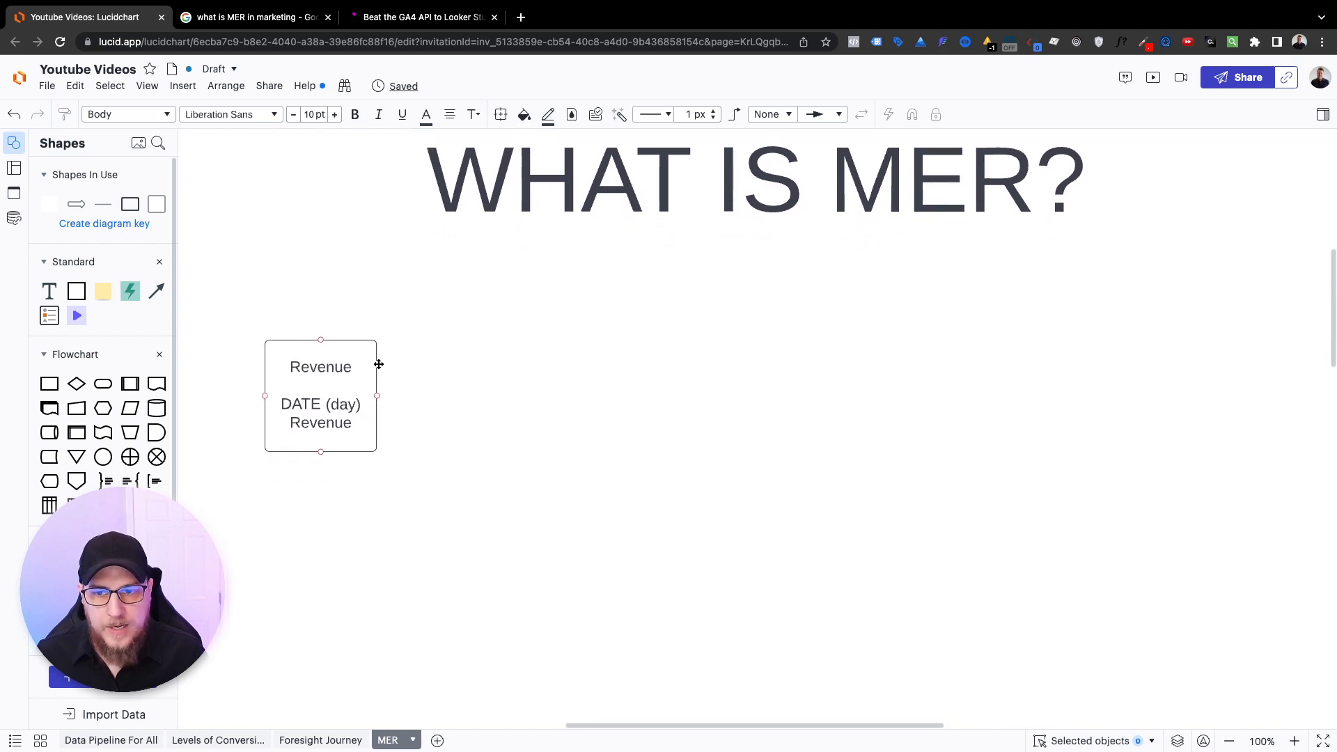
{"action": "scroll", "coordinate": [433, 409], "scroll_direction": "down", "scroll_amount": 1}
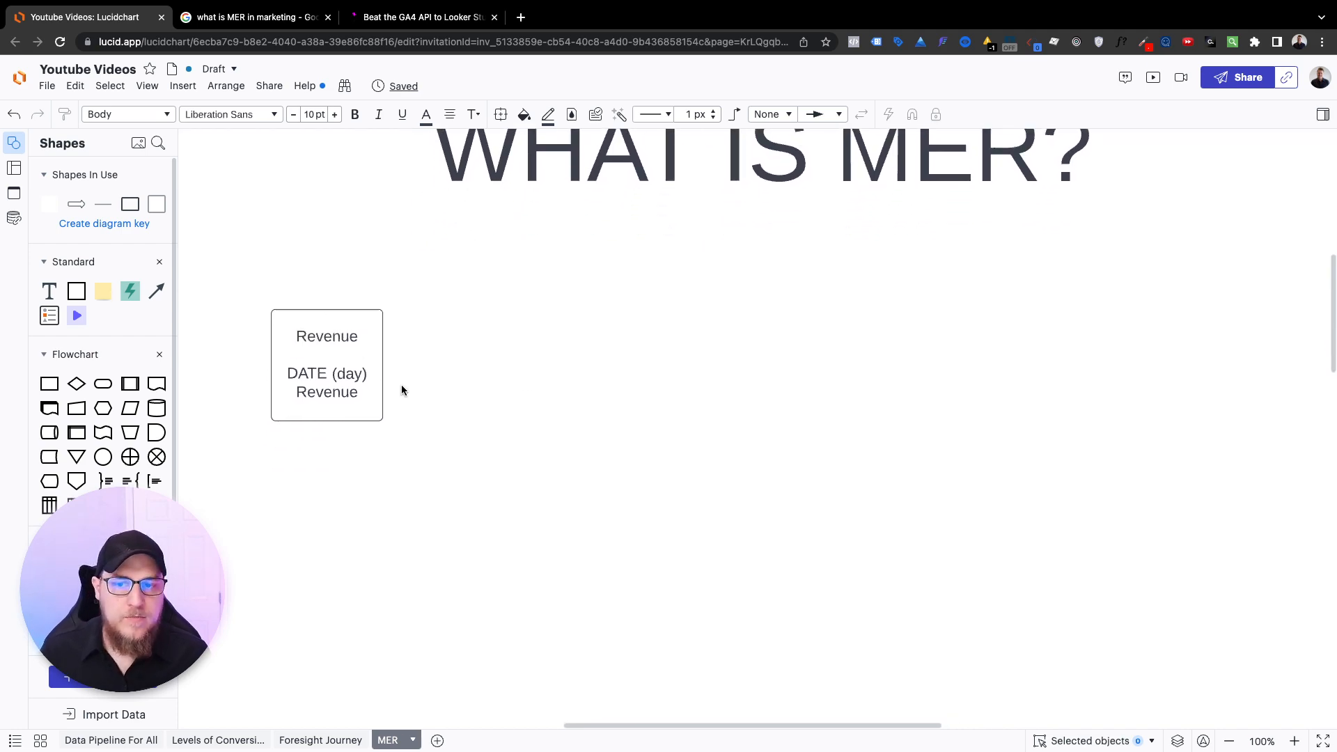
{"action": "scroll", "coordinate": [408, 387], "scroll_direction": "down", "scroll_amount": 5}
{"action": "scroll", "coordinate": [420, 388], "scroll_direction": "down", "scroll_amount": 5}
{"action": "scroll", "coordinate": [421, 388], "scroll_direction": "down", "scroll_amount": 5}
{"action": "scroll", "coordinate": [614, 434], "scroll_direction": "up", "scroll_amount": 5}
{"action": "left_click_drag", "start_coordinate": [637, 653], "coordinate": [647, 437]}
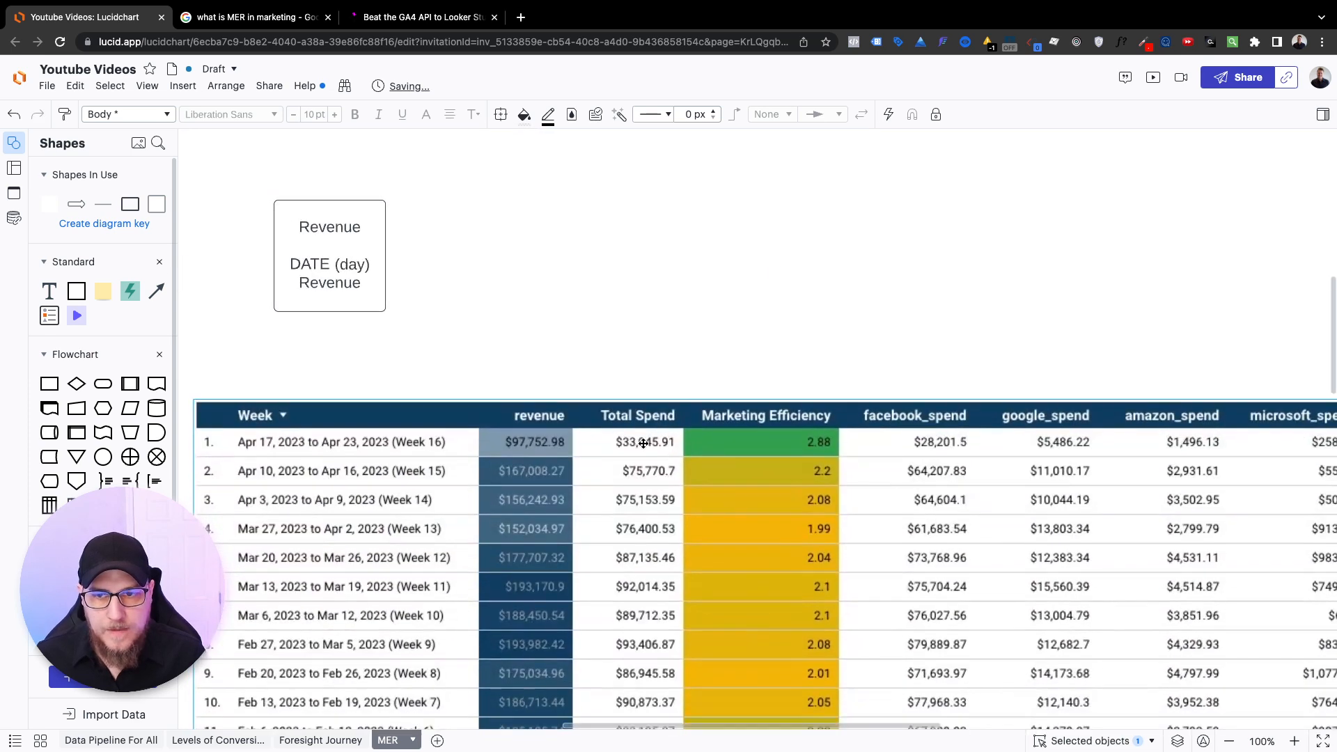
{"action": "scroll", "coordinate": [651, 355], "scroll_direction": "up", "scroll_amount": 2}
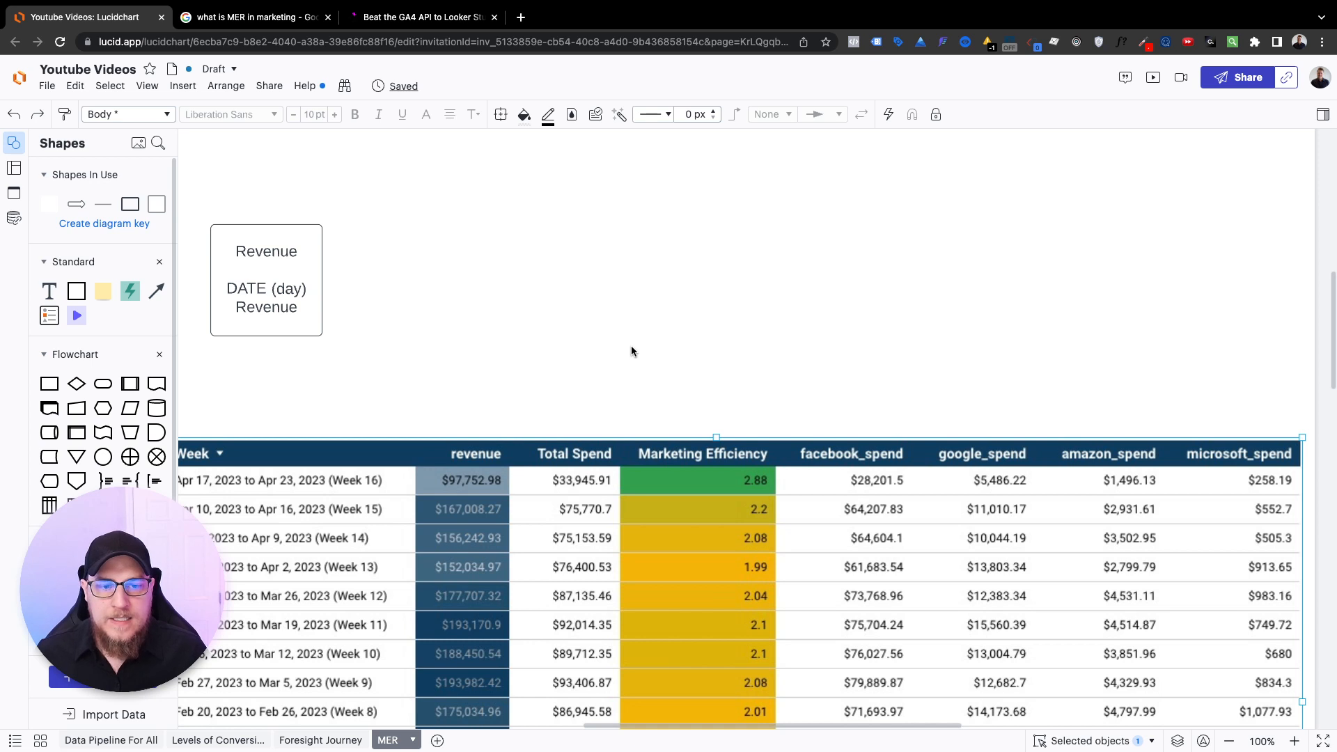
{"action": "scroll", "coordinate": [794, 418], "scroll_direction": "right", "scroll_amount": 1}
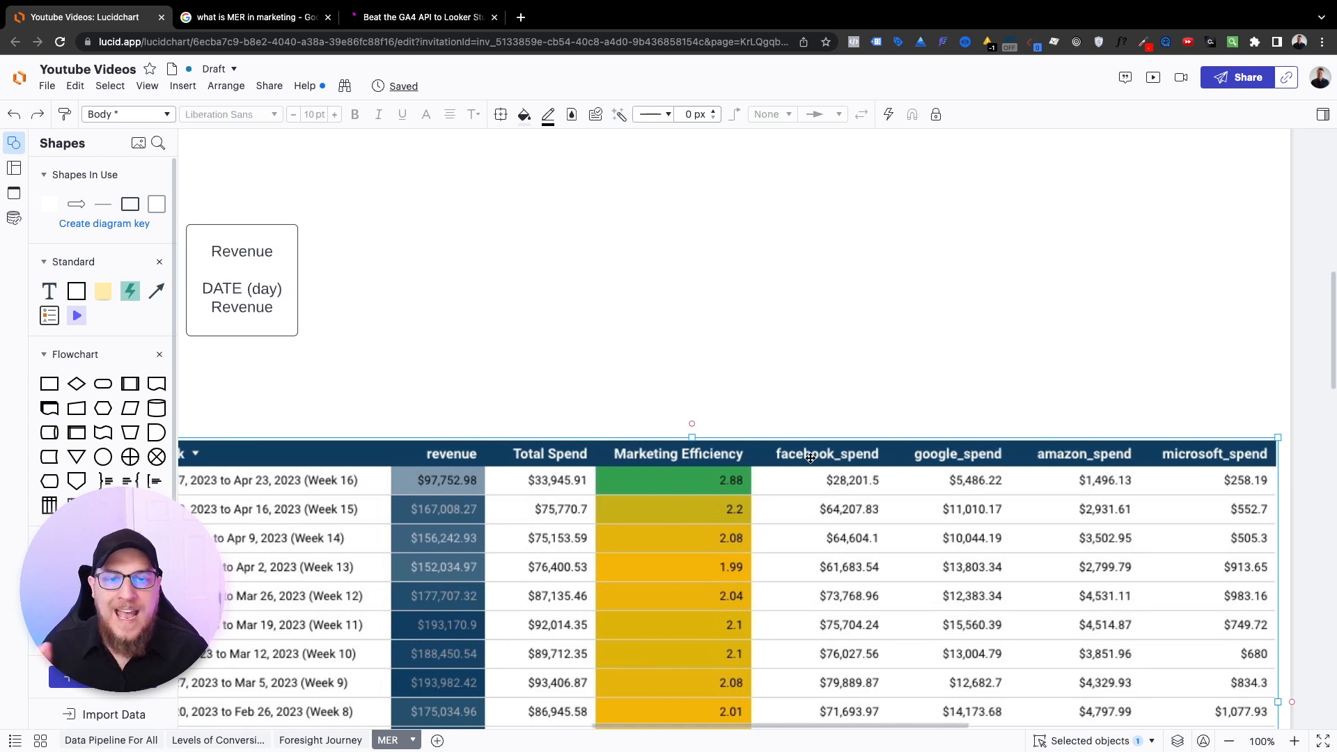
Step: Duplicate the Revenue box beside it and relabel the copy Facebook Ads, DATE (day), Spend
{"action": "mouse_move", "coordinate": [260, 288]}
{"action": "left_mouse_down"}
{"action": "mouse_move", "coordinate": [311, 349]}
{"action": "mouse_move", "coordinate": [417, 251]}
{"action": "left_mouse_up"}
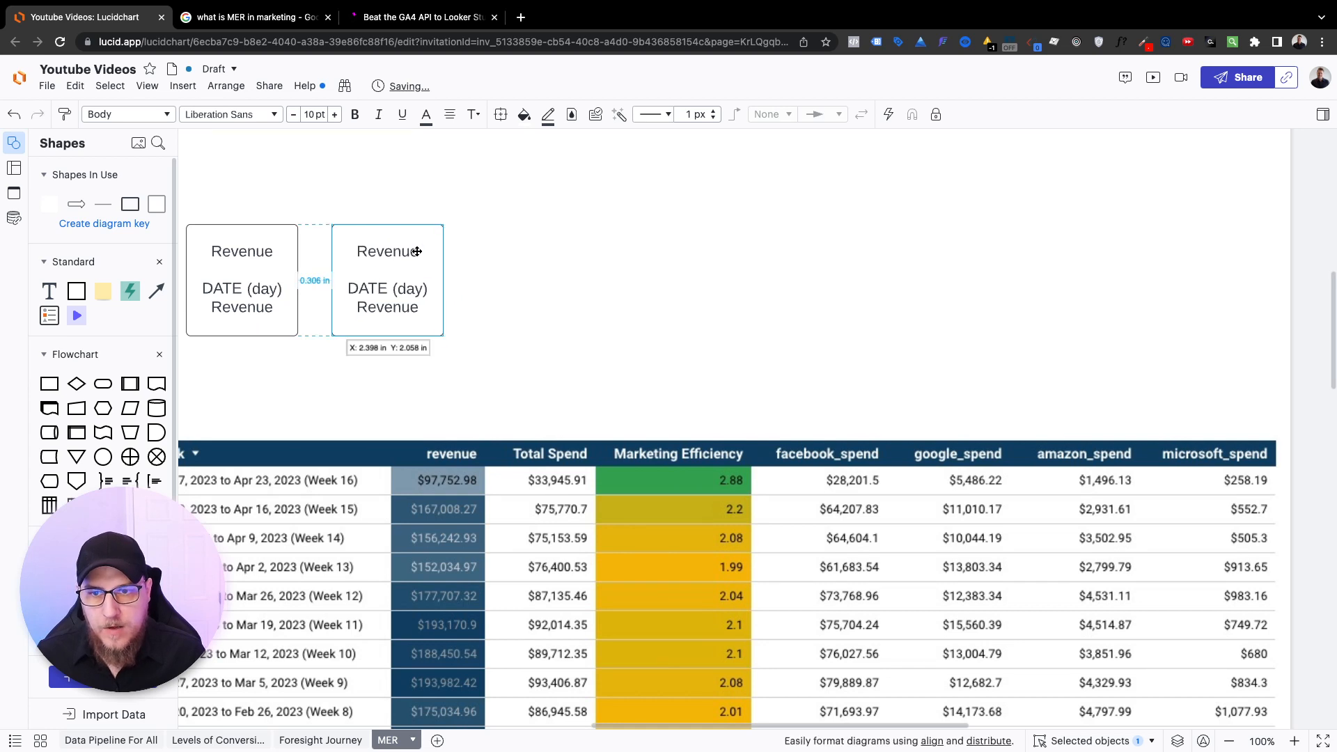
{"action": "double_click", "coordinate": [416, 251]}
{"action": "double_click", "coordinate": [387, 251]}
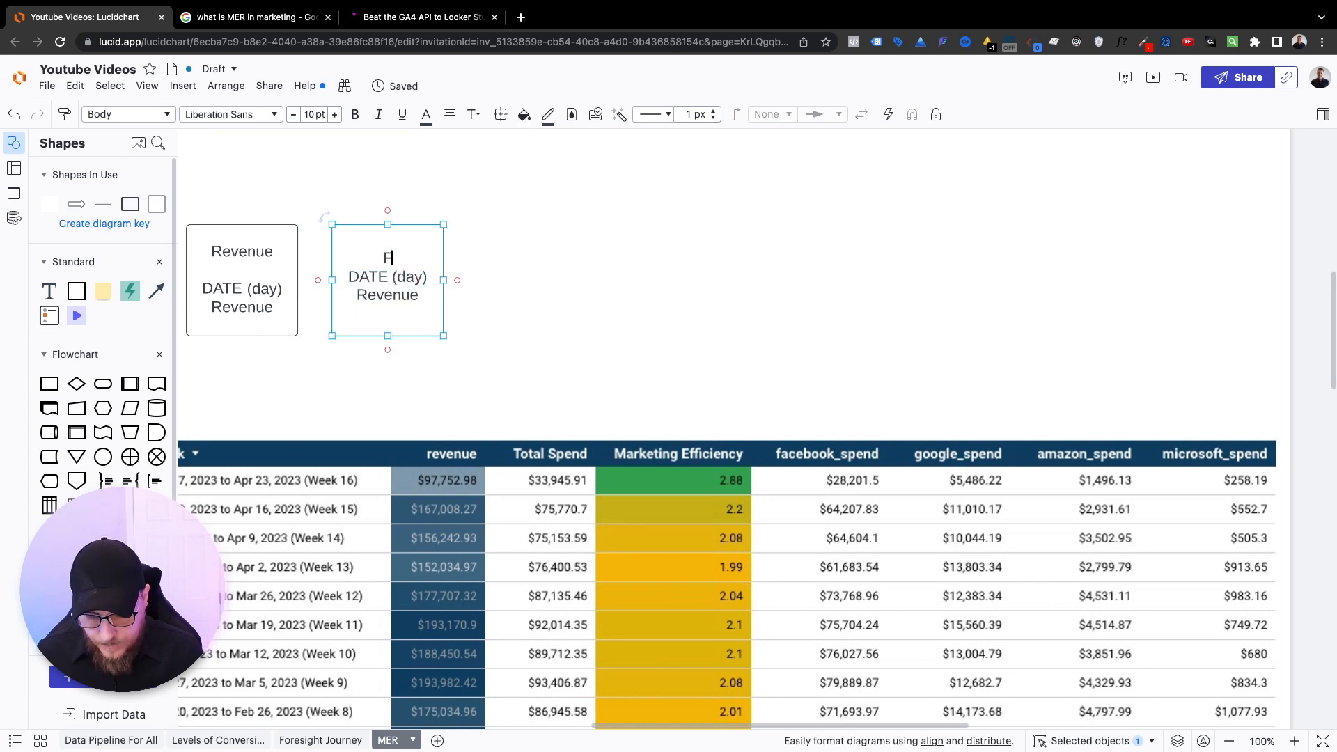
{"action": "type", "text": "Facebook Ads"}
{"action": "key", "text": "Return"}
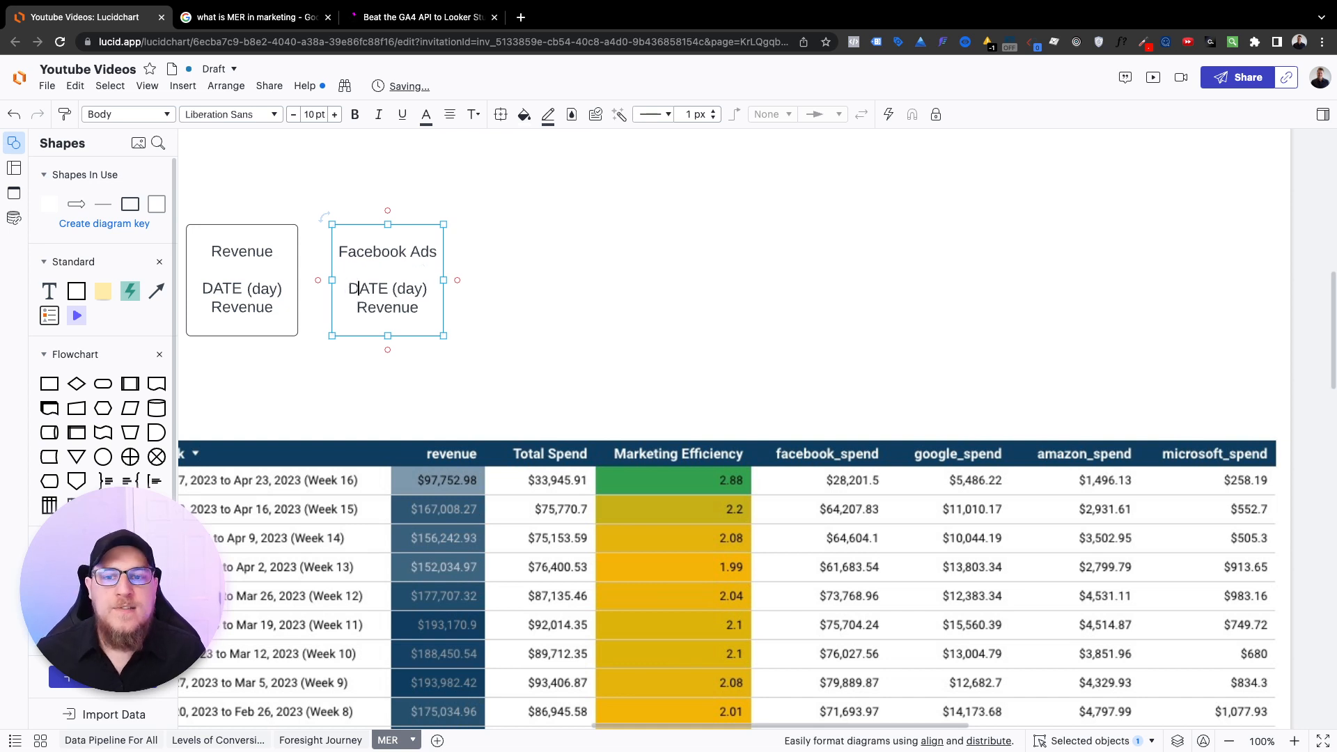
{"action": "key", "text": "Down"}
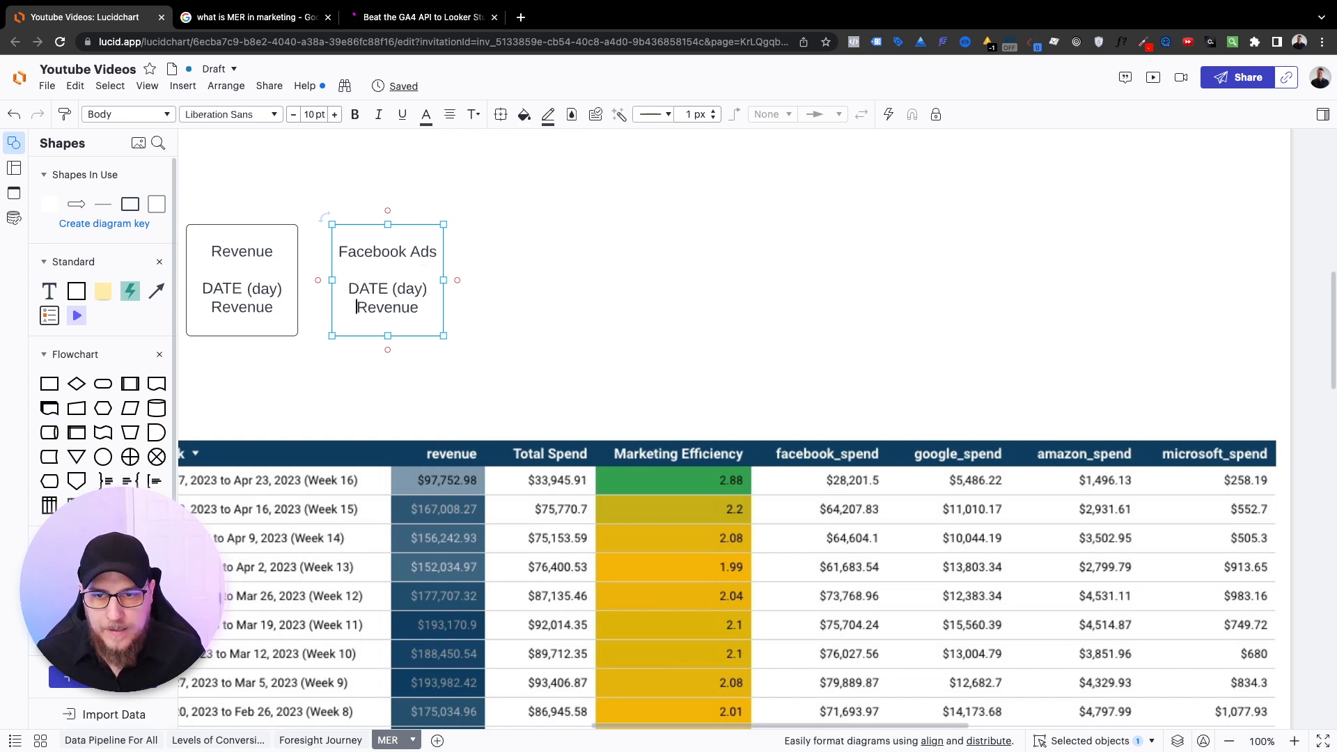
{"action": "key", "text": "shift+End"}
{"action": "type", "text": "Spend"}
{"action": "left_click", "coordinate": [519, 241]}
{"action": "left_click", "coordinate": [418, 266]}
Step: Duplicate the Facebook Ads box to its right and retitle the copy Google Ads
{"action": "mouse_move", "coordinate": [418, 267]}
{"action": "left_mouse_down"}
{"action": "mouse_move", "coordinate": [539, 283]}
{"action": "mouse_move", "coordinate": [511, 282]}
{"action": "left_mouse_up"}
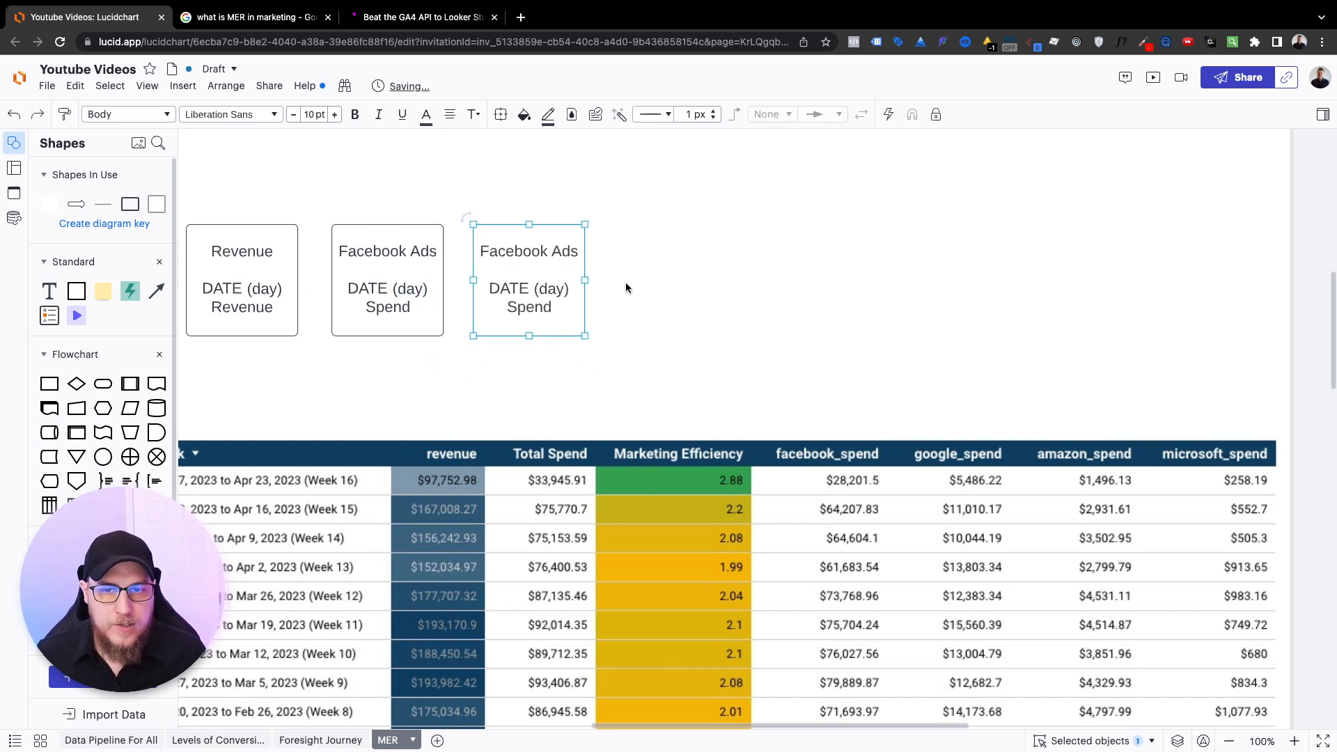
{"action": "double_click", "coordinate": [520, 254]}
{"action": "left_click", "coordinate": [488, 252]}
{"action": "left_click_drag", "start_coordinate": [482, 252], "coordinate": [577, 248]}
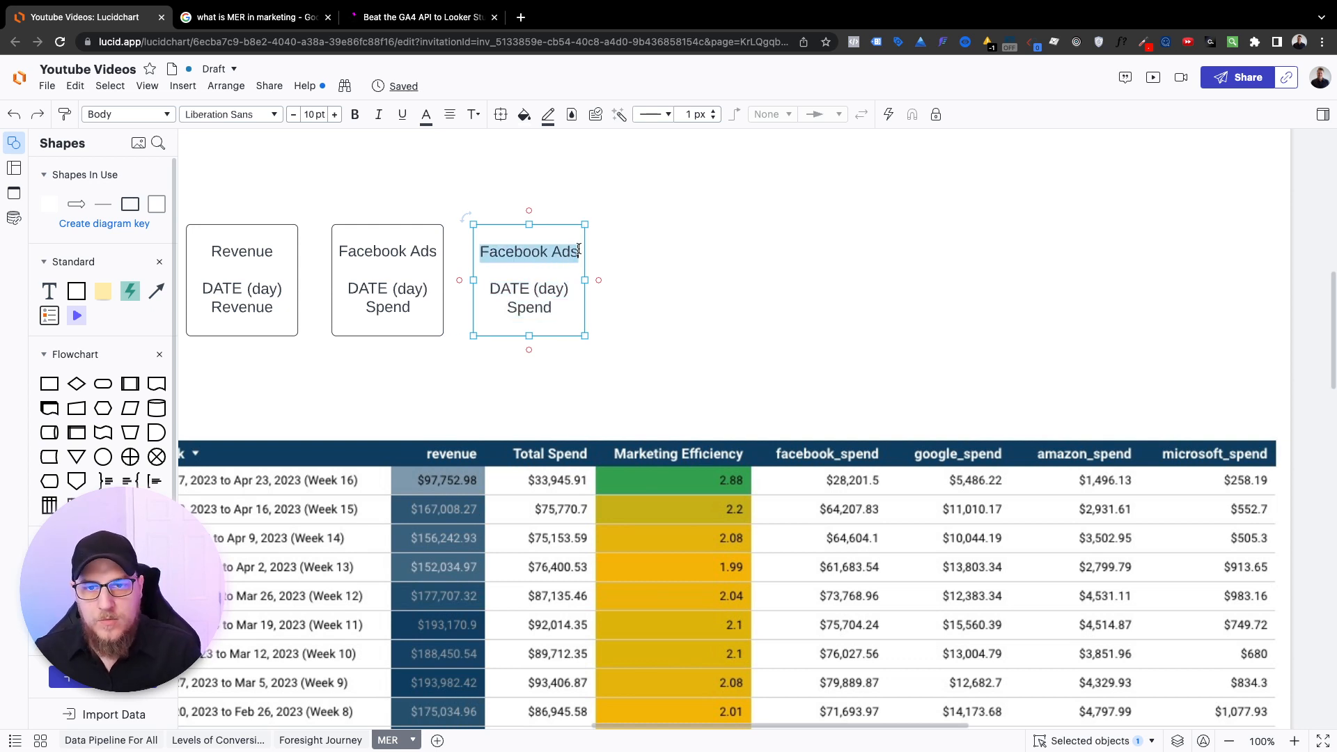
{"action": "type", "text": "Google Ads"}
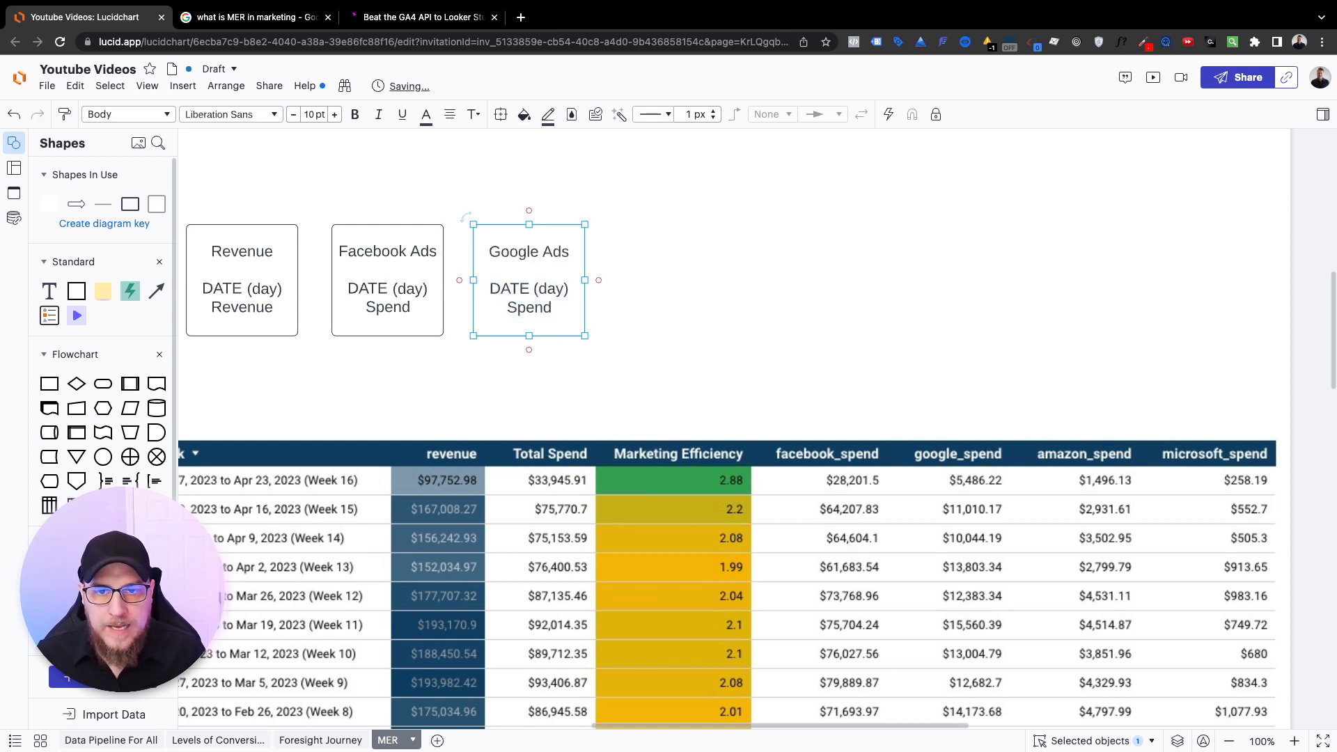
{"action": "left_click", "coordinate": [719, 274]}
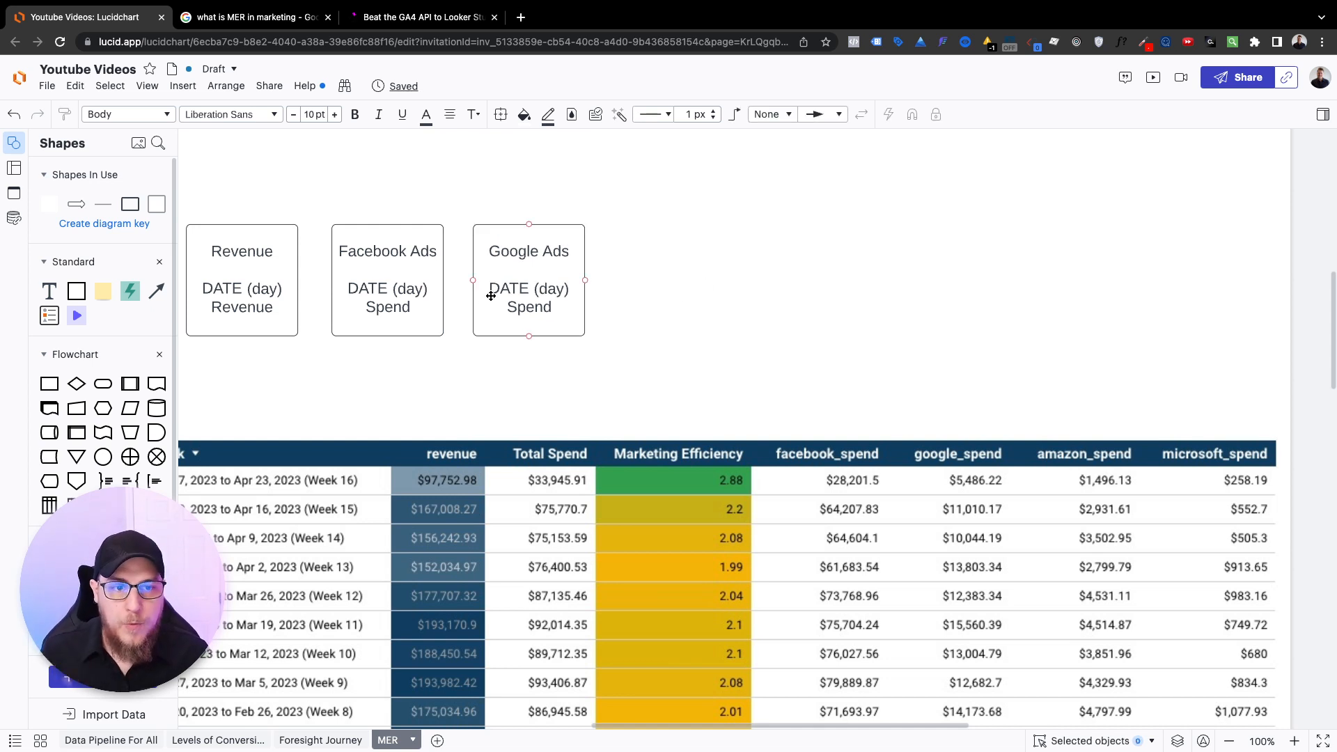
Step: Duplicate the Google Ads box twice more to complete the row of five source boxes
{"action": "left_click", "coordinate": [519, 293]}
{"action": "key", "text": "ctrl+d"}
{"action": "left_click_drag", "start_coordinate": [585, 345], "coordinate": [683, 288]}
{"action": "key", "text": "ctrl+d"}
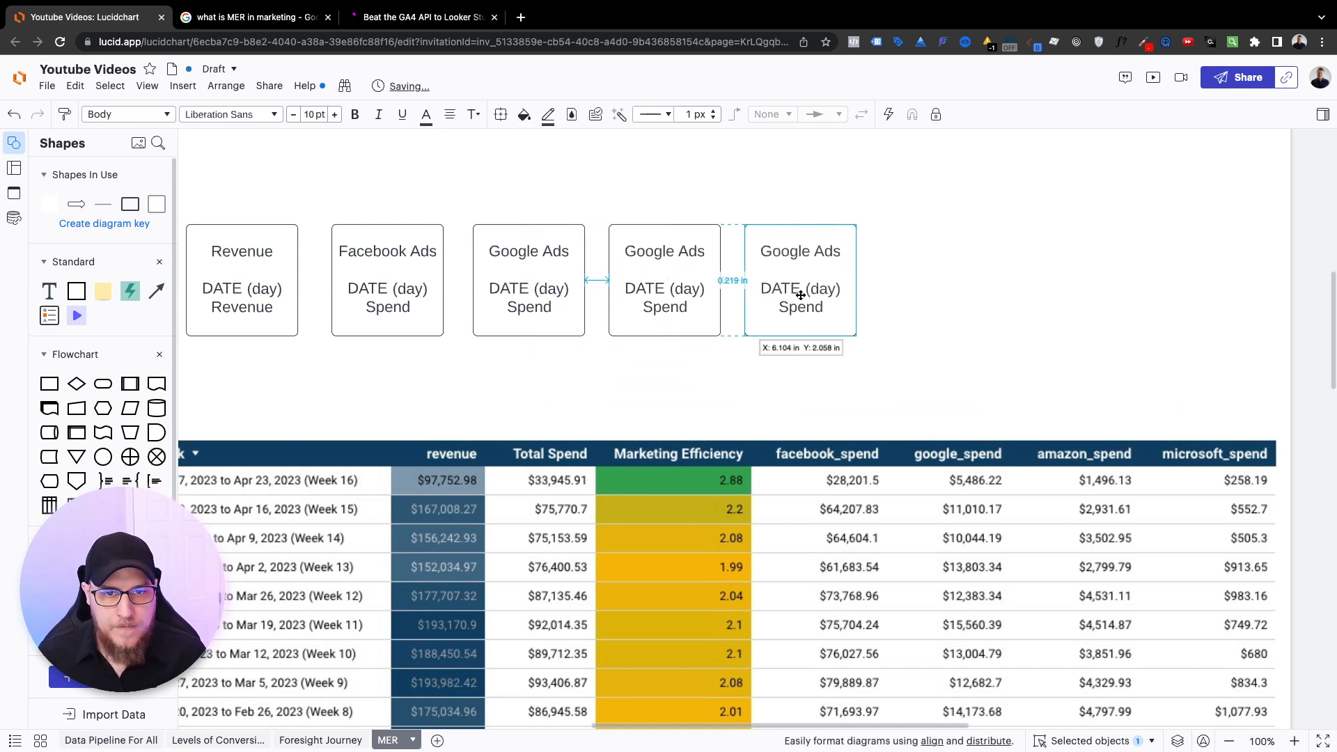
{"action": "left_click_drag", "start_coordinate": [796, 285], "coordinate": [801, 285]}
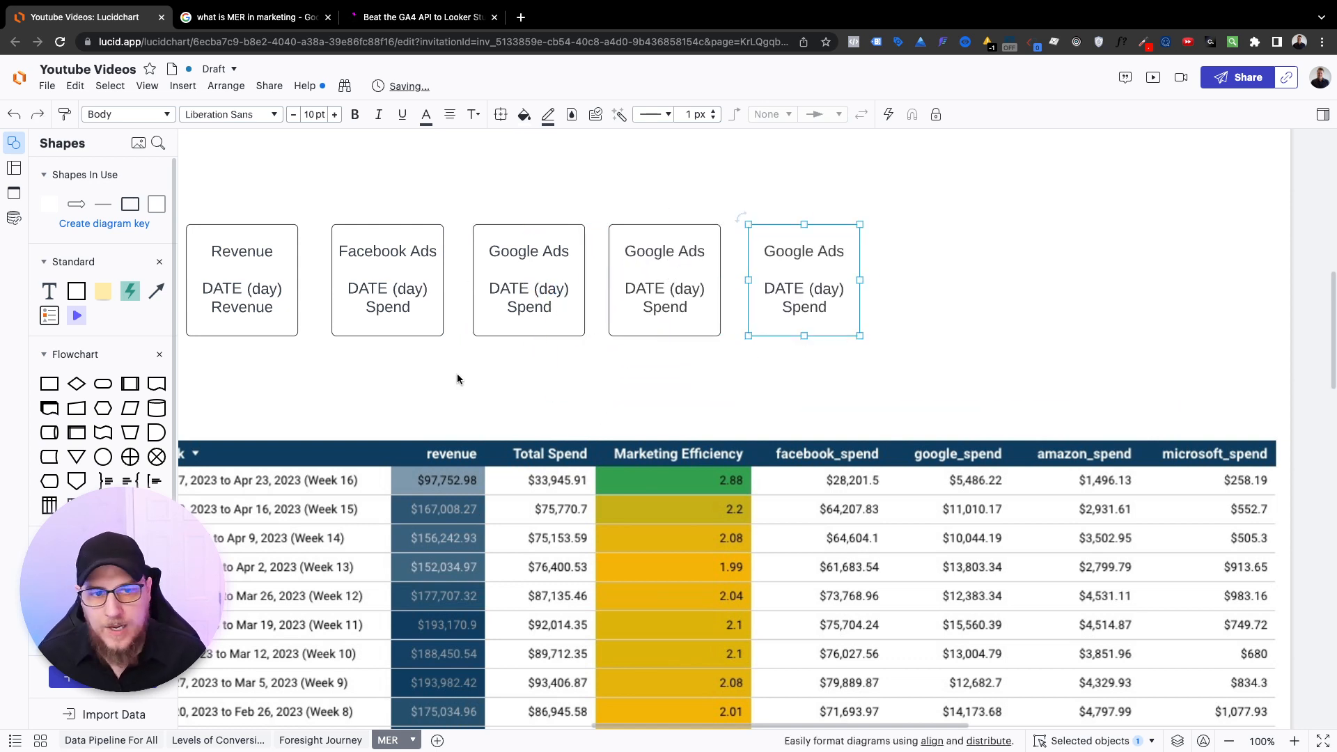
{"action": "scroll", "coordinate": [457, 373], "scroll_direction": "left", "scroll_amount": 3}
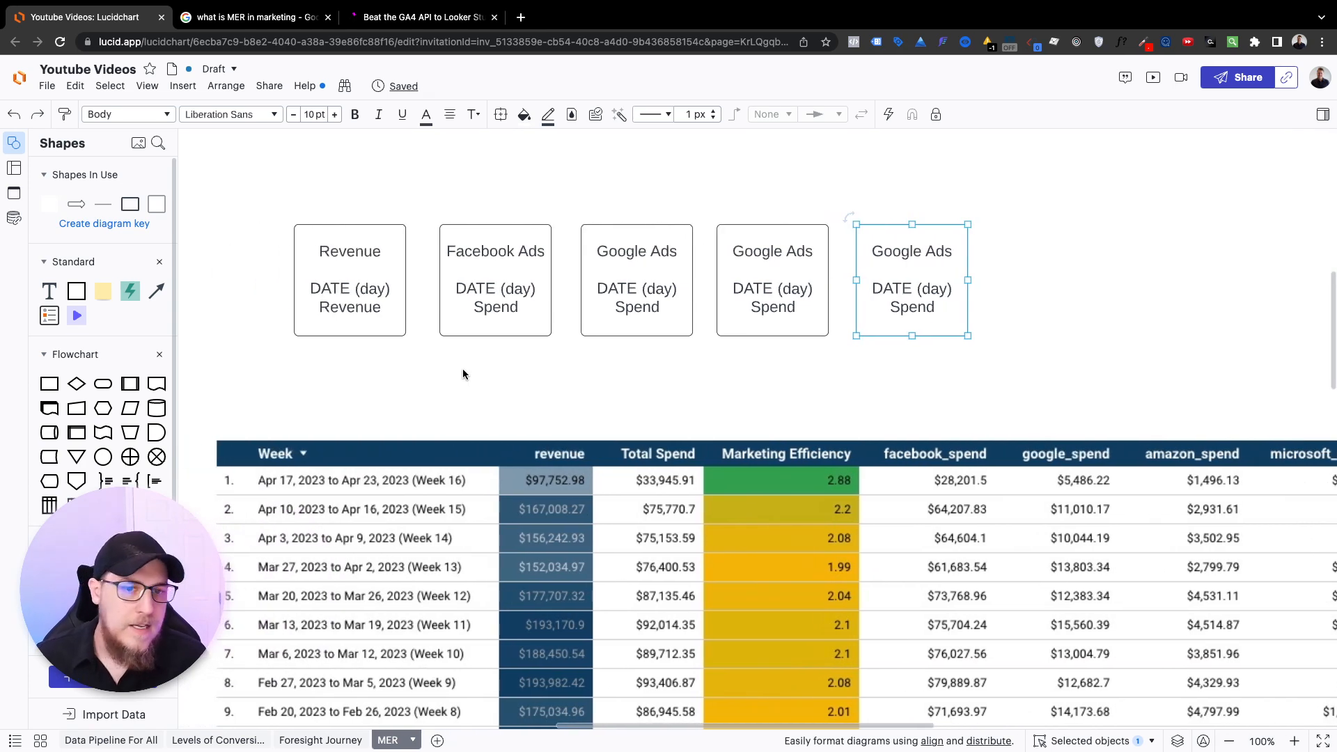
{"action": "scroll", "coordinate": [465, 367], "scroll_direction": "right", "scroll_amount": 2}
Step: Check the Revenue and Facebook Ads boxes, then clear the selection
{"action": "left_click", "coordinate": [450, 377]}
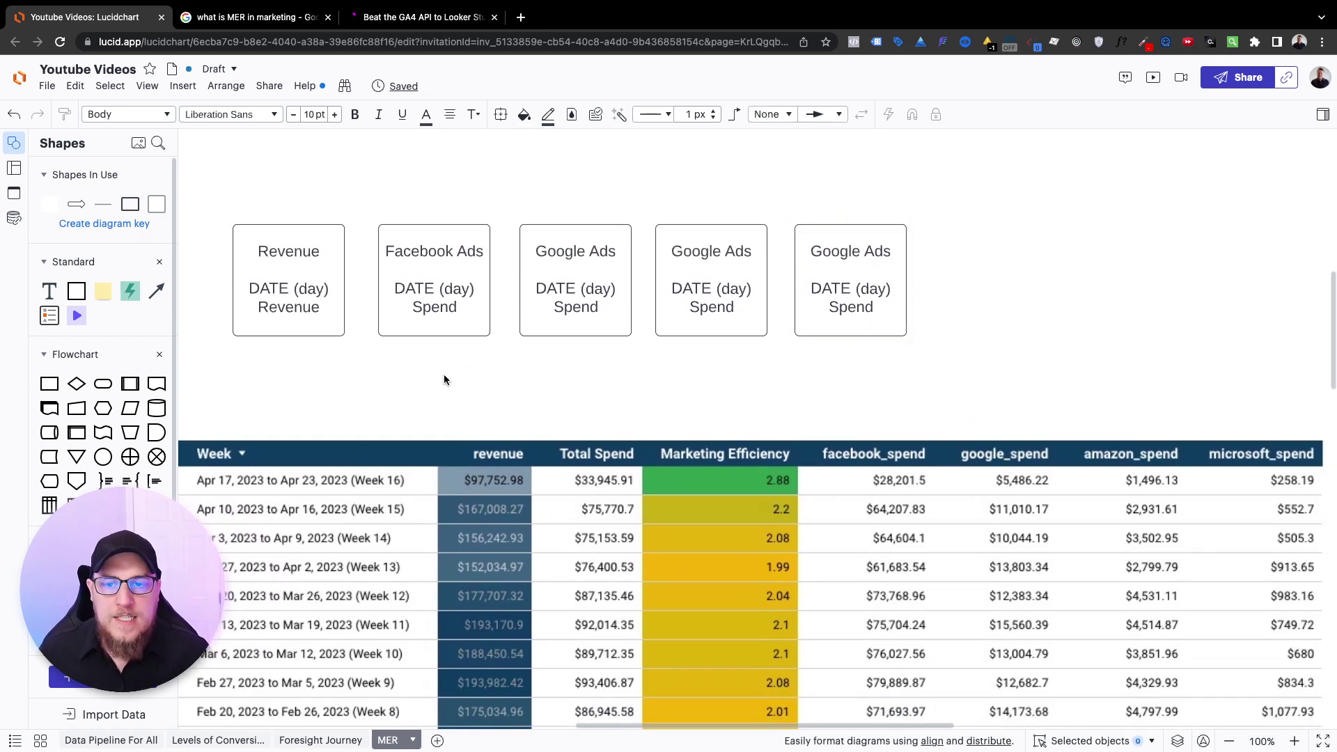
{"action": "left_click", "coordinate": [297, 297]}
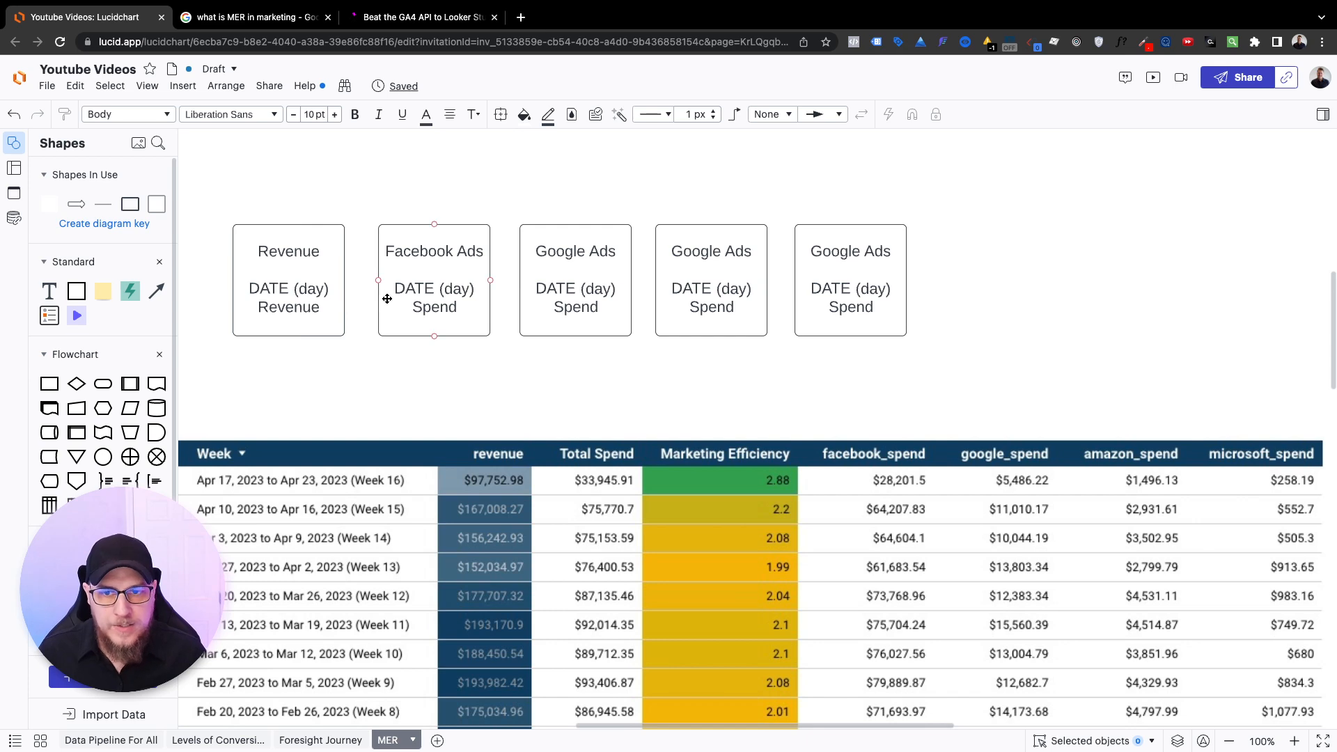
{"action": "left_click", "coordinate": [448, 283]}
{"action": "left_click", "coordinate": [440, 369]}
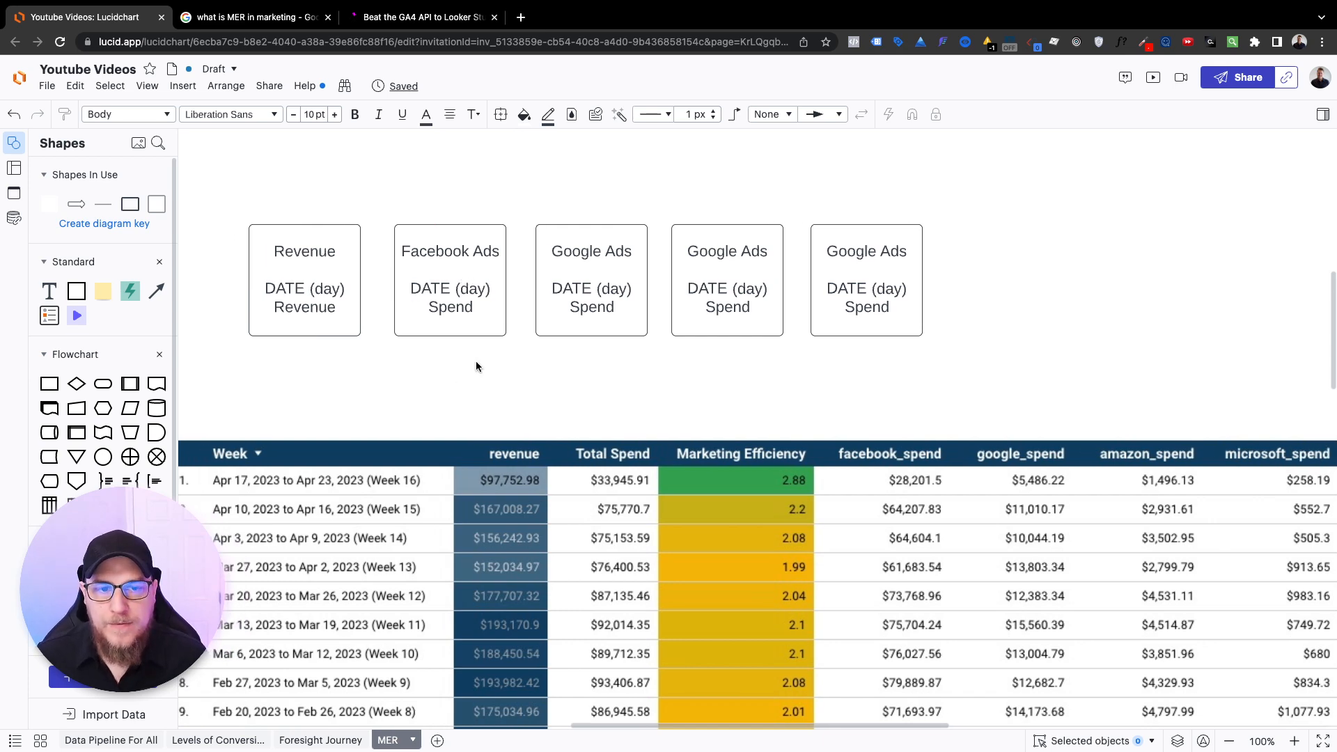
{"action": "scroll", "coordinate": [481, 365], "scroll_direction": "left", "scroll_amount": 3}
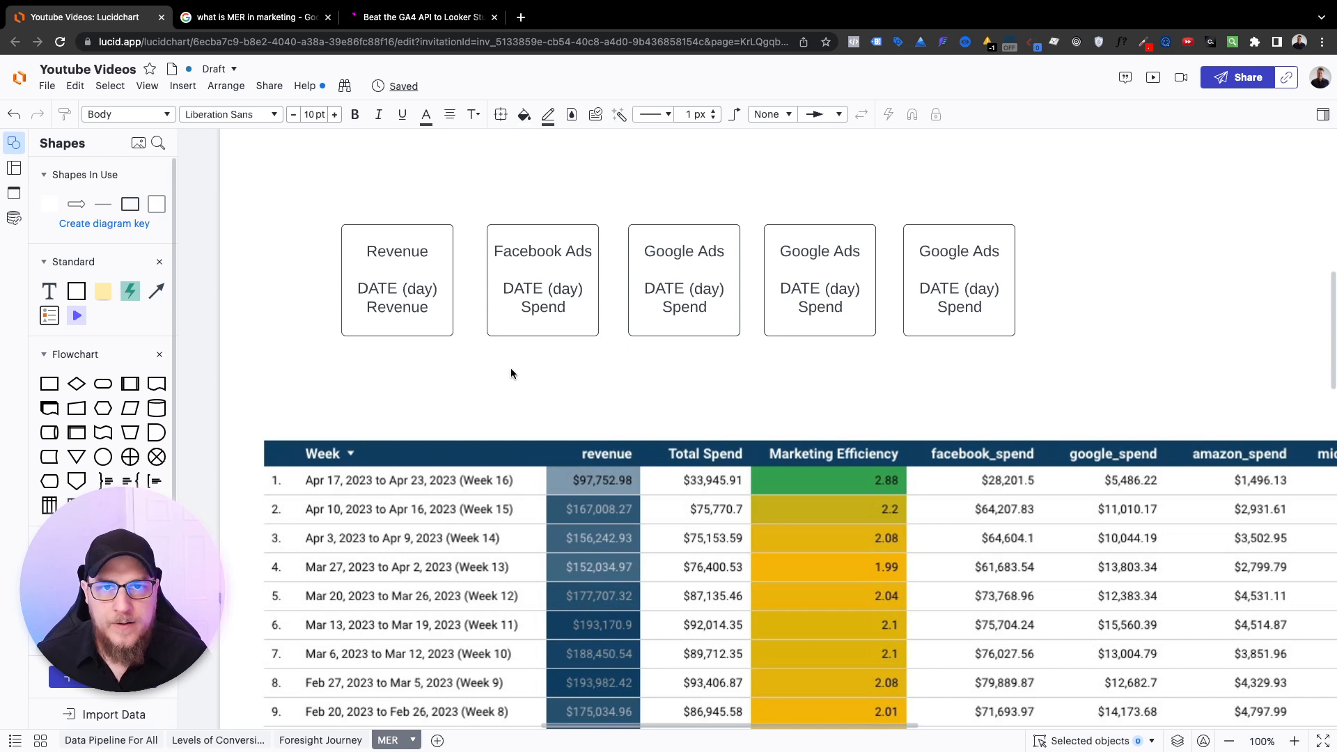
{"action": "scroll", "coordinate": [534, 384], "scroll_direction": "right", "scroll_amount": 2}
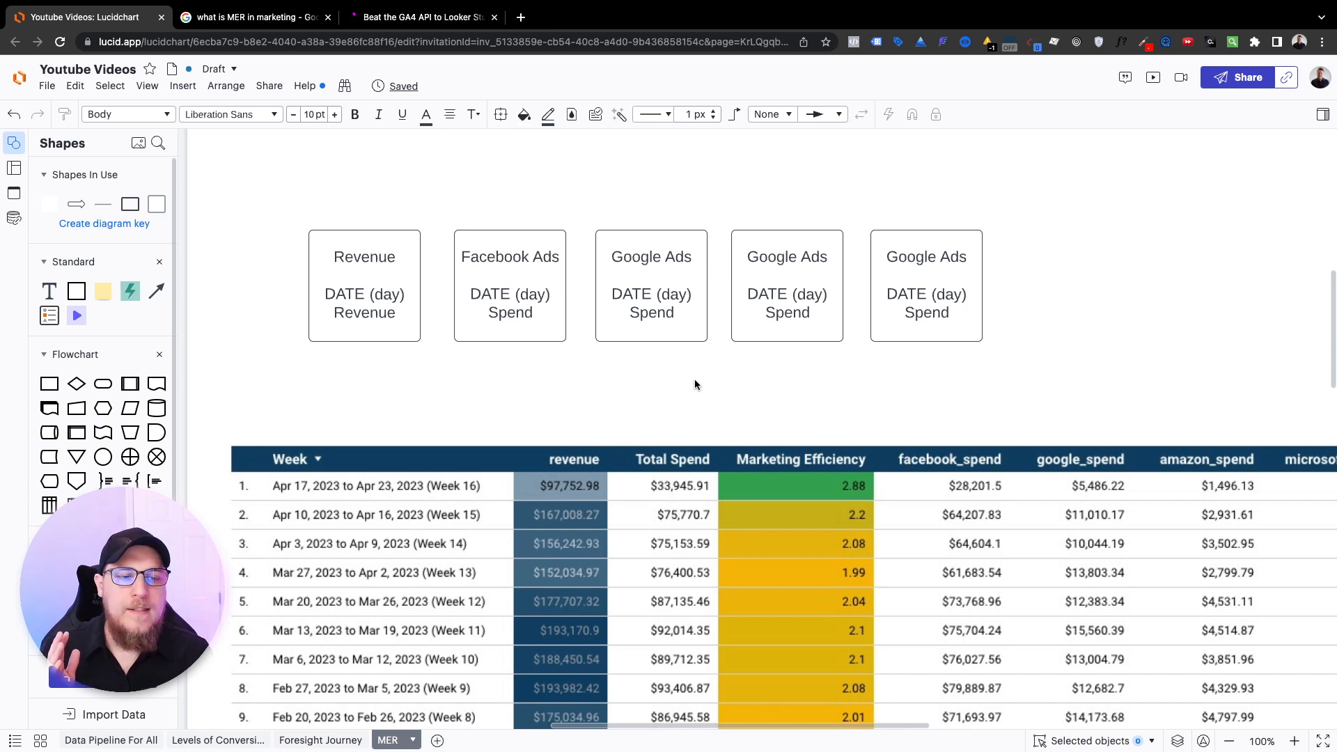
{"action": "scroll", "coordinate": [695, 385], "scroll_direction": "down", "scroll_amount": 3}
{"action": "scroll", "coordinate": [695, 384], "scroll_direction": "up", "scroll_amount": 2}
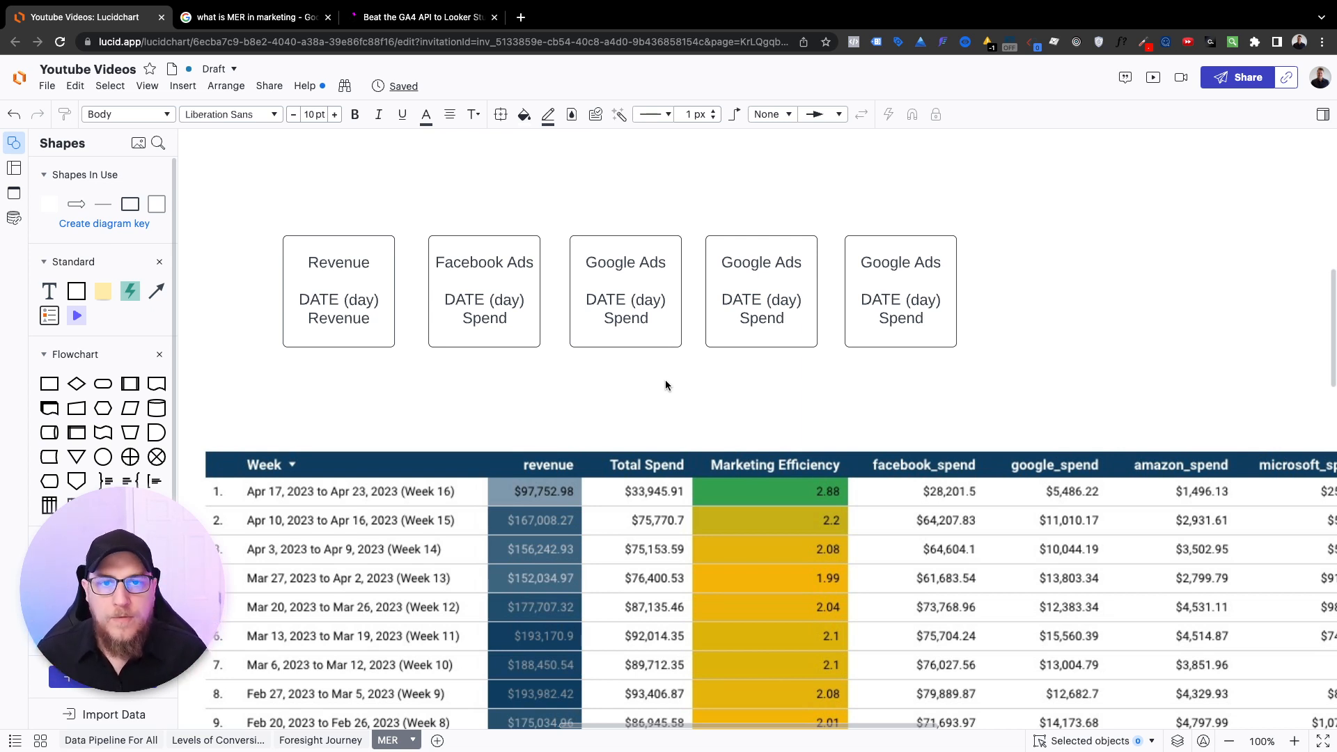
{"action": "scroll", "coordinate": [666, 380], "scroll_direction": "up", "scroll_amount": 1}
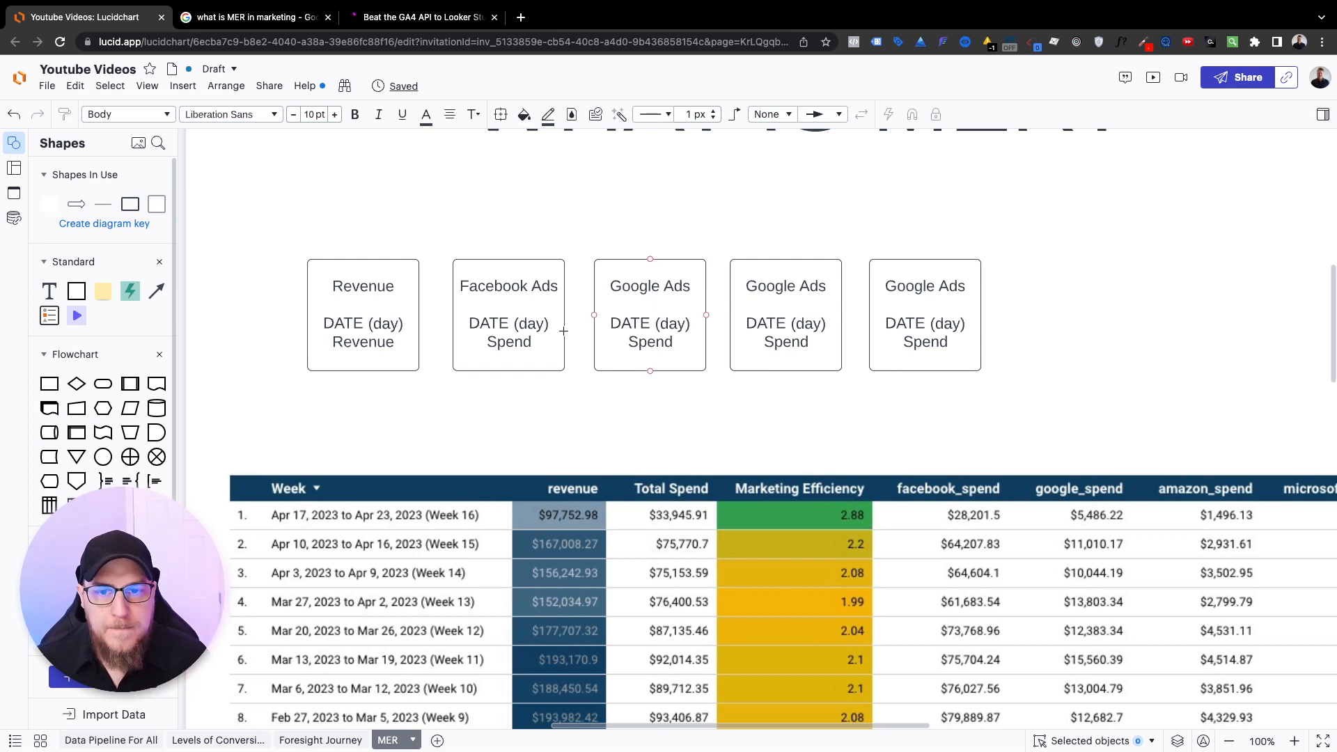
Step: Reposition the Facebook Ads box in its column and stretch it taller
{"action": "mouse_move", "coordinate": [527, 325]}
{"action": "left_mouse_down"}
{"action": "mouse_move", "coordinate": [479, 388]}
{"action": "mouse_move", "coordinate": [506, 391]}
{"action": "left_mouse_up"}
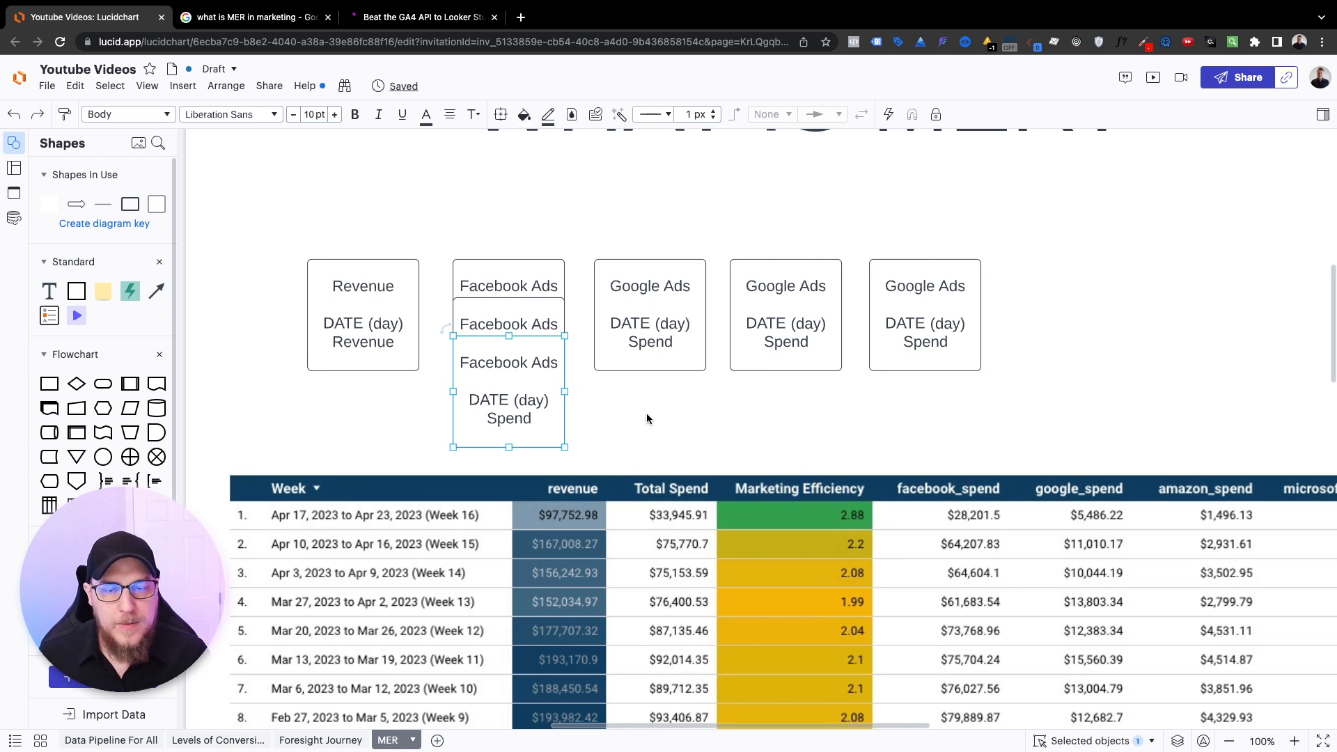
{"action": "scroll", "coordinate": [647, 413], "scroll_direction": "left", "scroll_amount": 2}
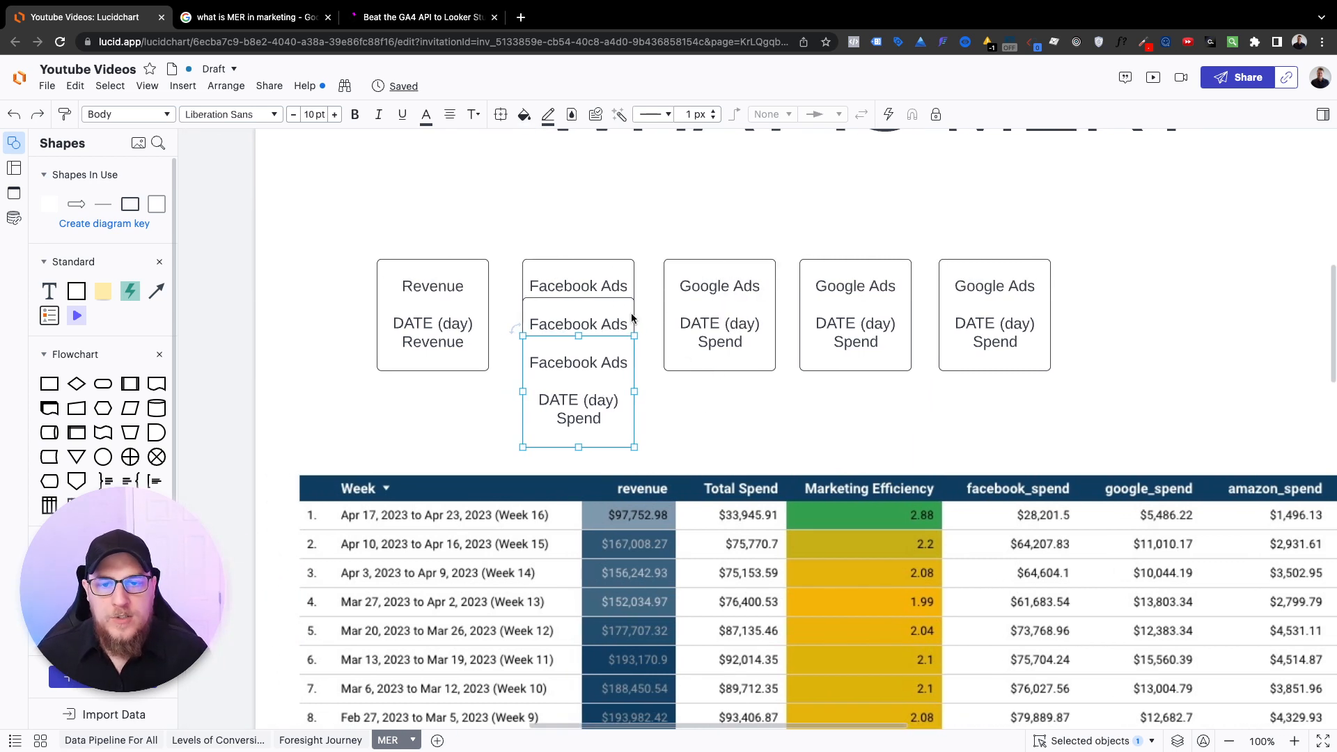
{"action": "left_click_drag", "start_coordinate": [546, 228], "coordinate": [634, 345]}
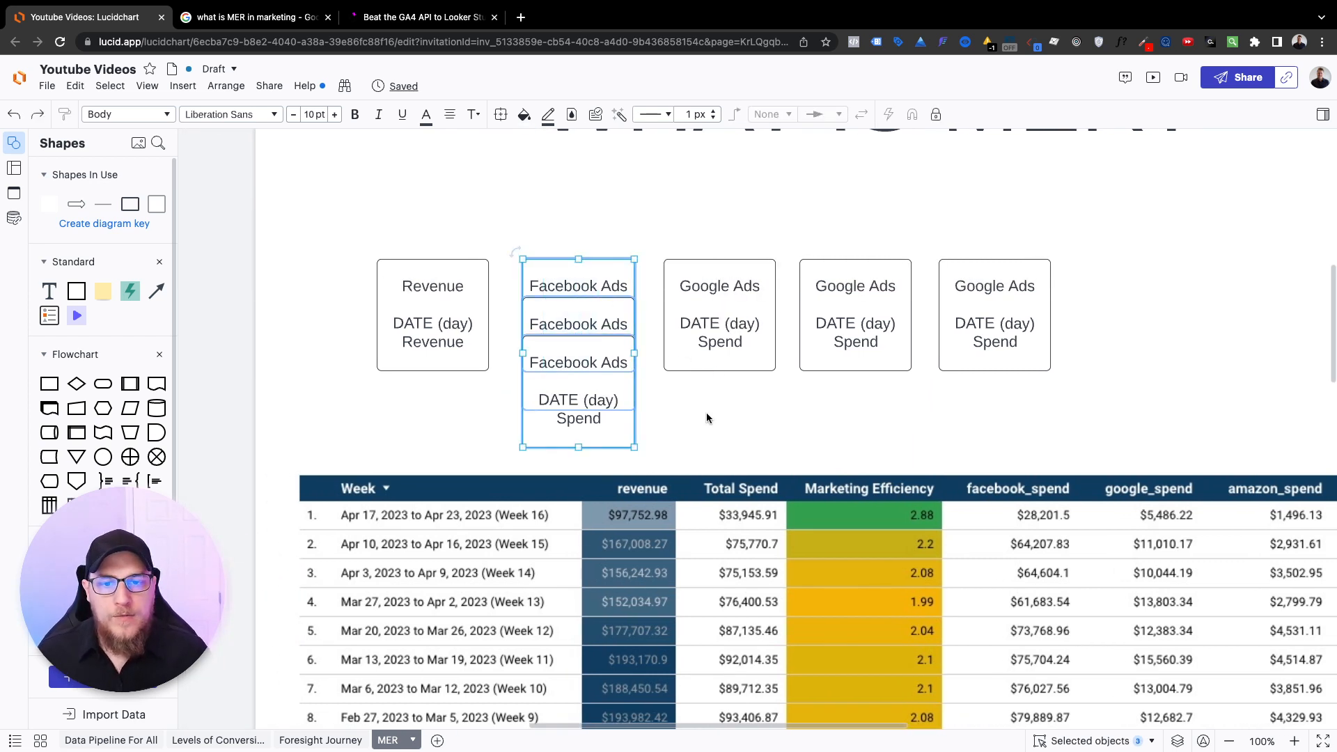
{"action": "mouse_move", "coordinate": [577, 304]}
{"action": "left_mouse_down"}
{"action": "mouse_move", "coordinate": [615, 317]}
{"action": "mouse_move", "coordinate": [567, 259]}
{"action": "left_mouse_up"}
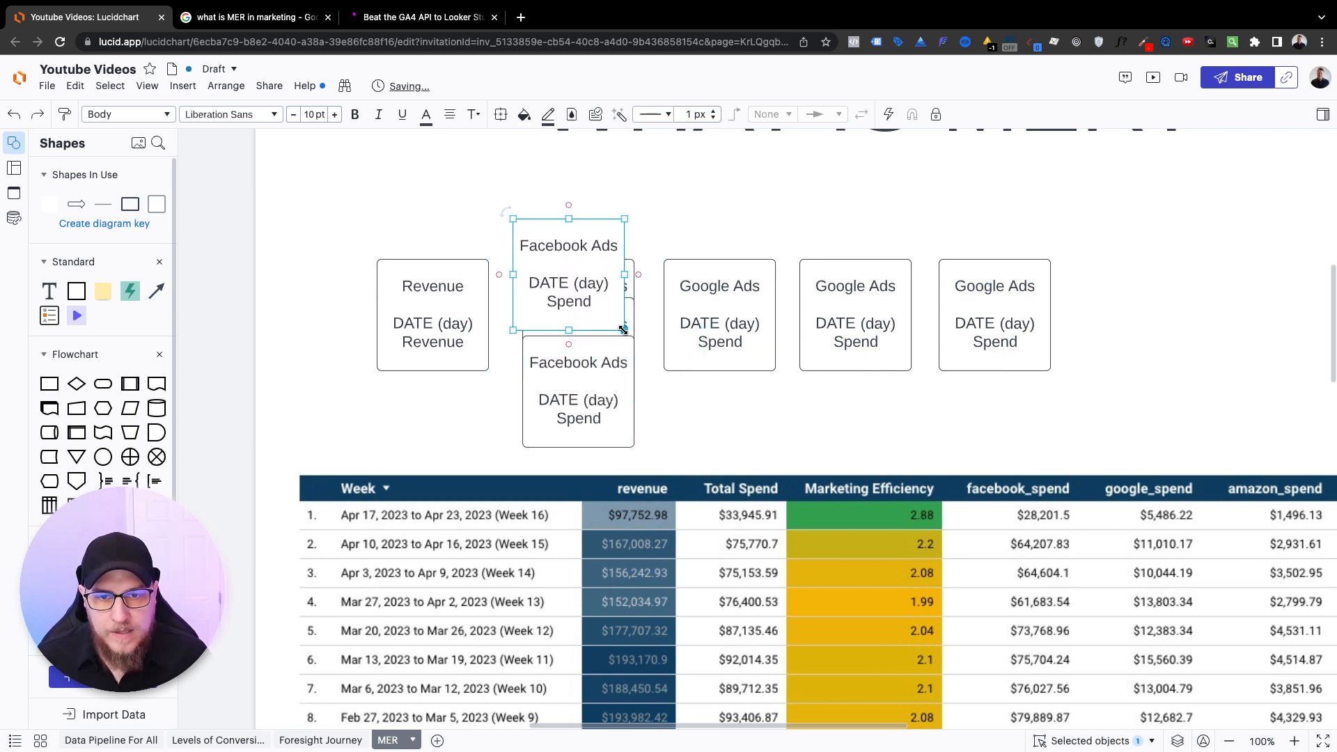
{"action": "left_click_drag", "start_coordinate": [630, 336], "coordinate": [644, 464]}
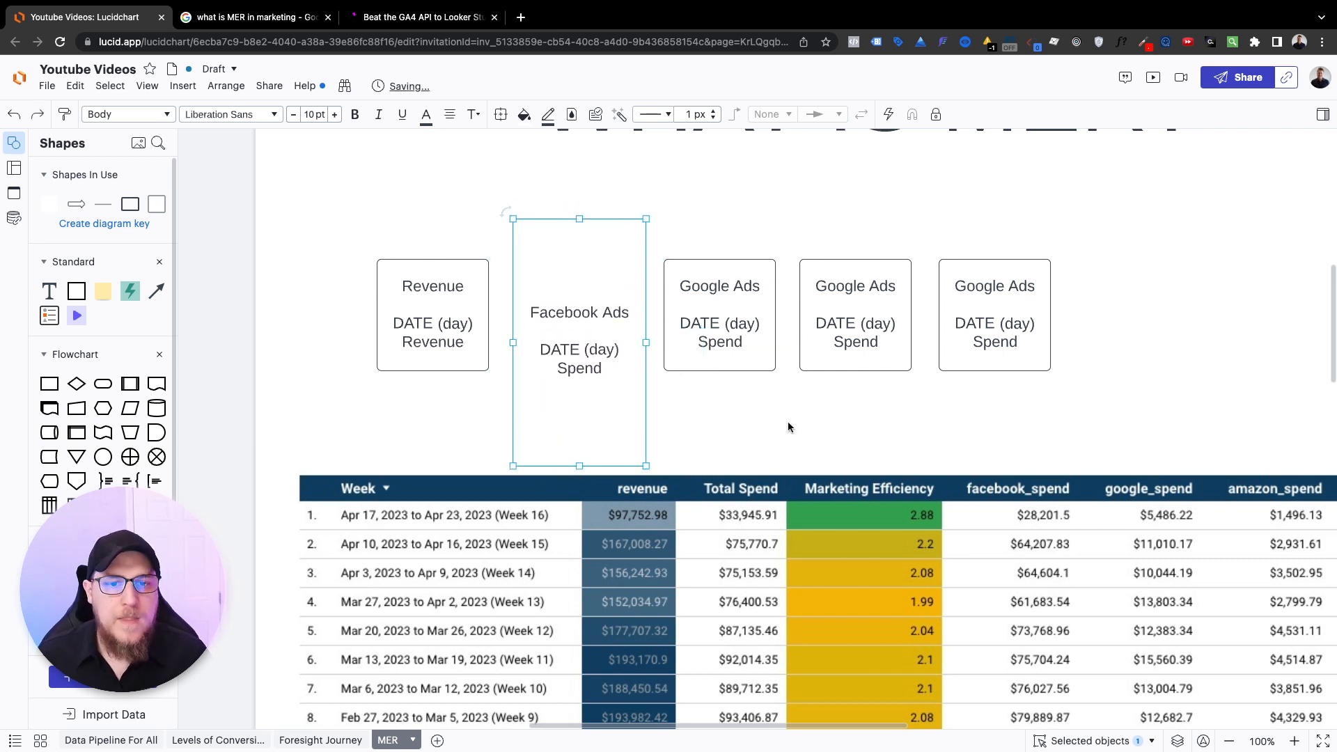
Step: Review the Revenue, Facebook Ads and first Google Ads boxes by selecting each in turn
{"action": "left_click", "coordinate": [690, 275]}
{"action": "left_click", "coordinate": [624, 329]}
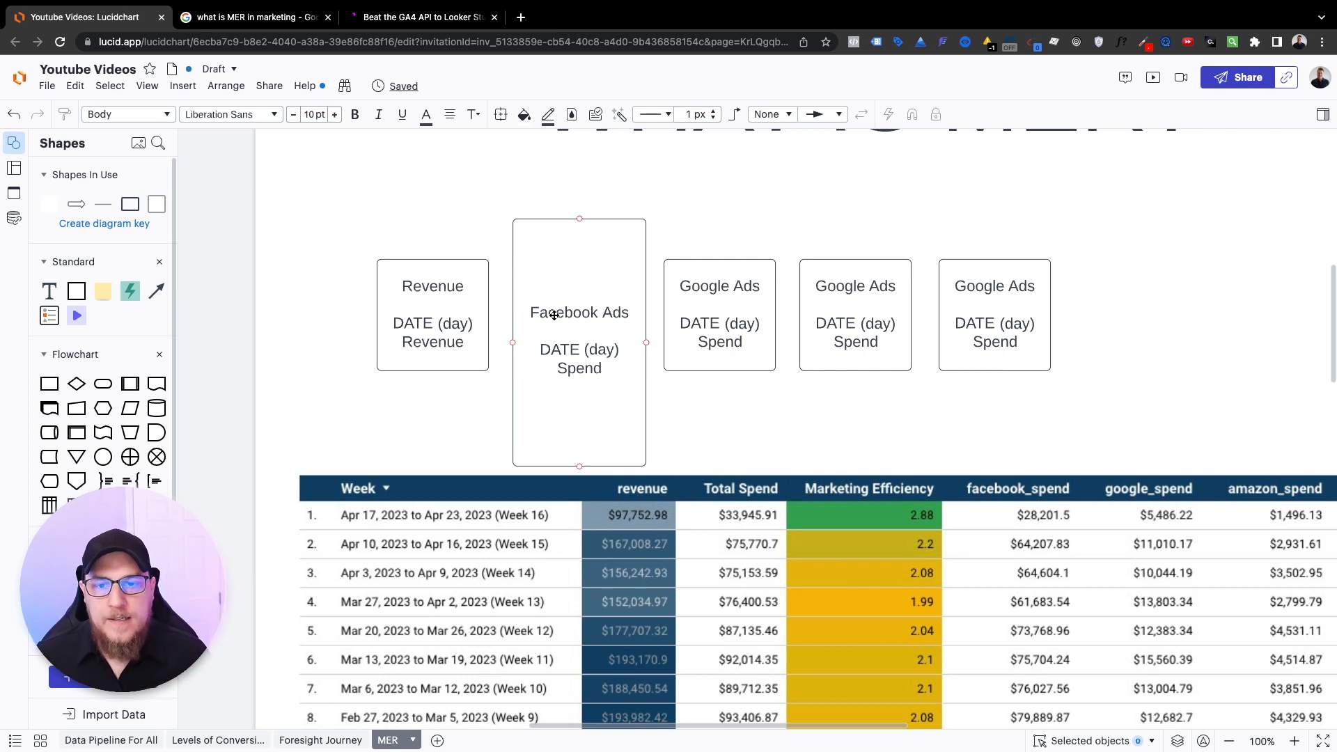
{"action": "left_click", "coordinate": [405, 319]}
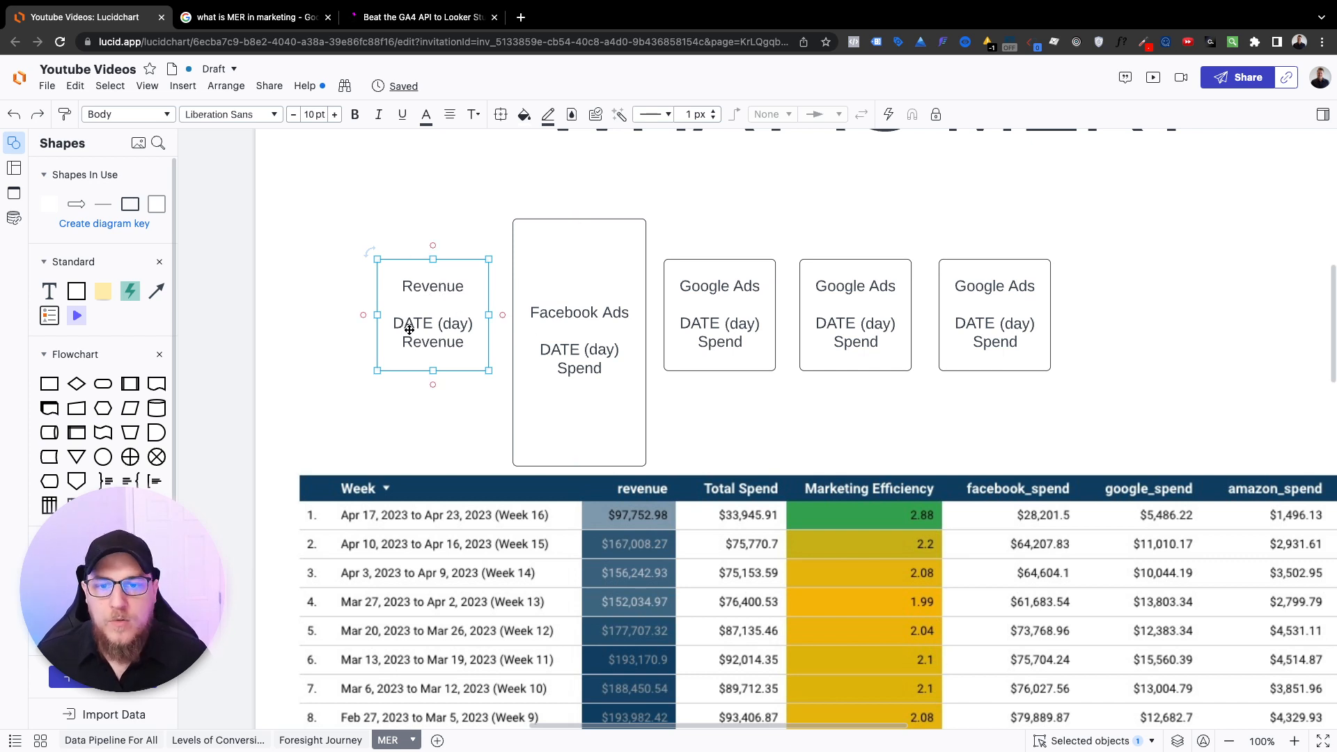
{"action": "left_click", "coordinate": [596, 324]}
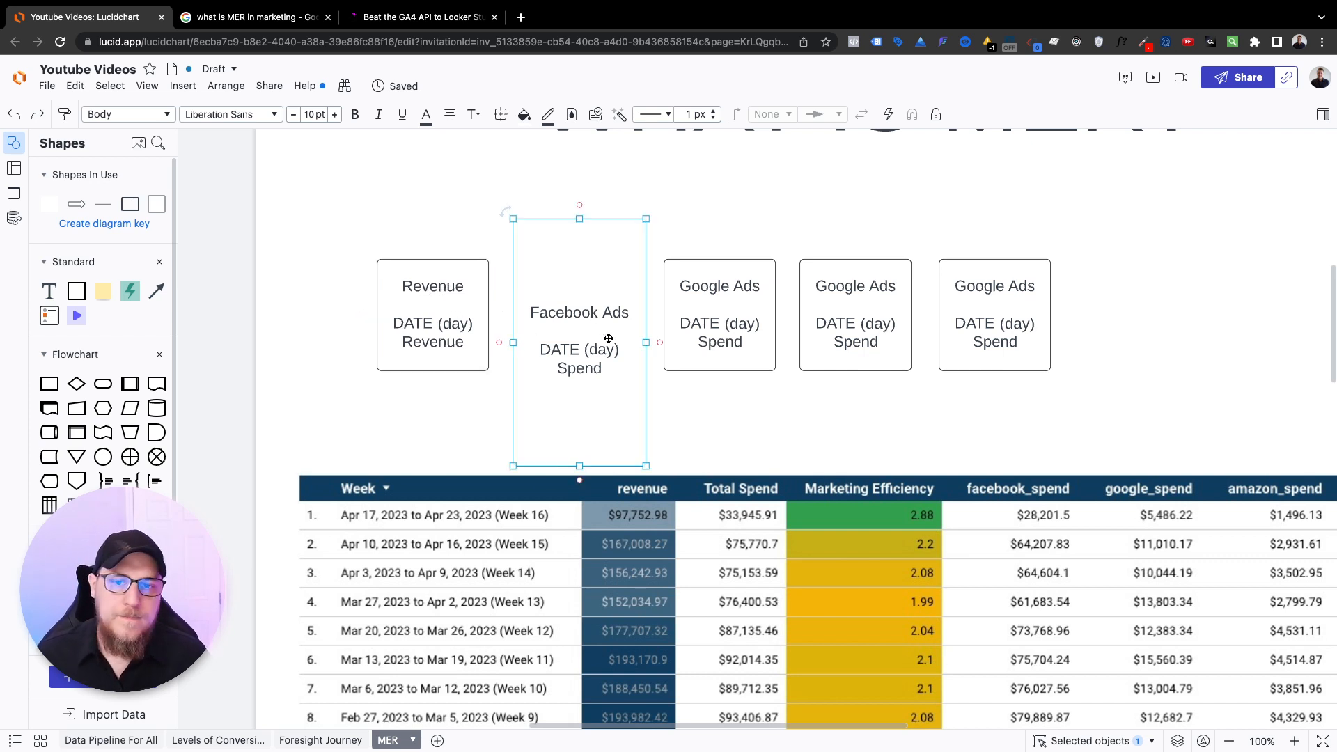
{"action": "left_click", "coordinate": [444, 311]}
{"action": "mouse_move", "coordinate": [586, 349]}
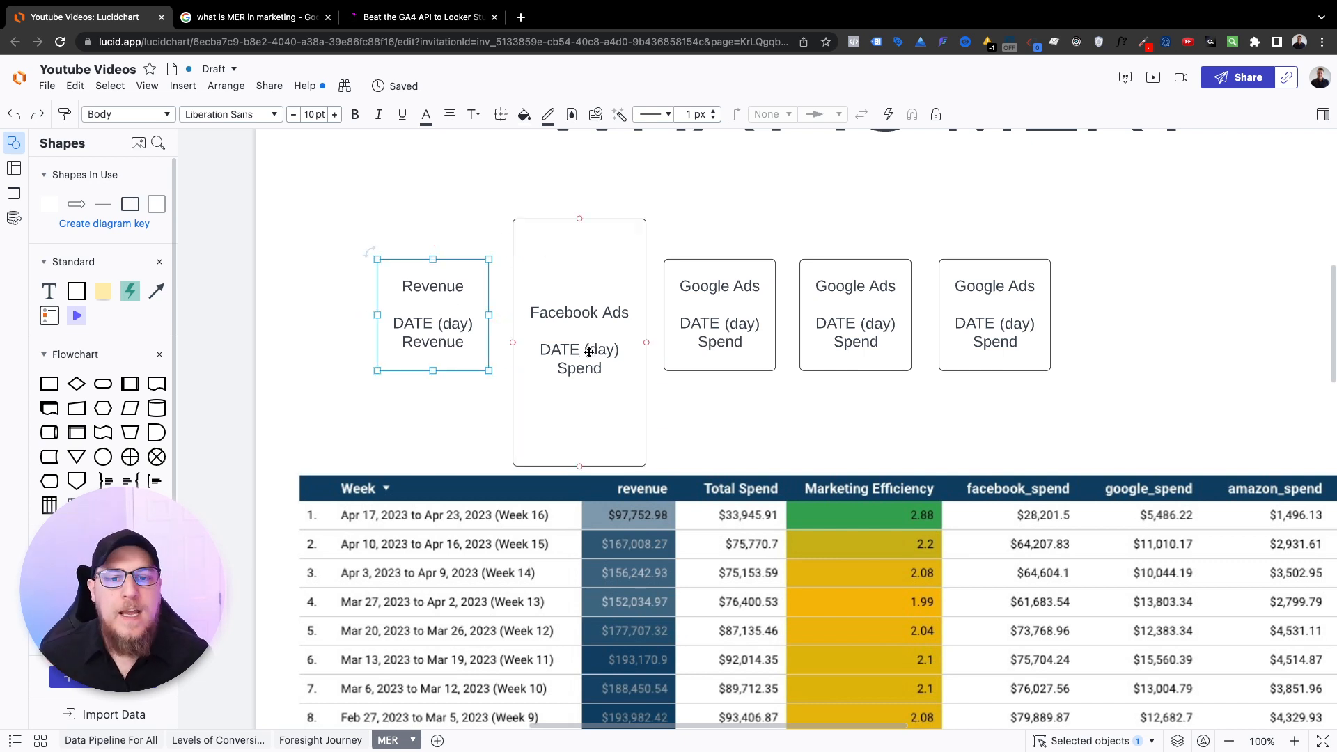
{"action": "left_click", "coordinate": [589, 358]}
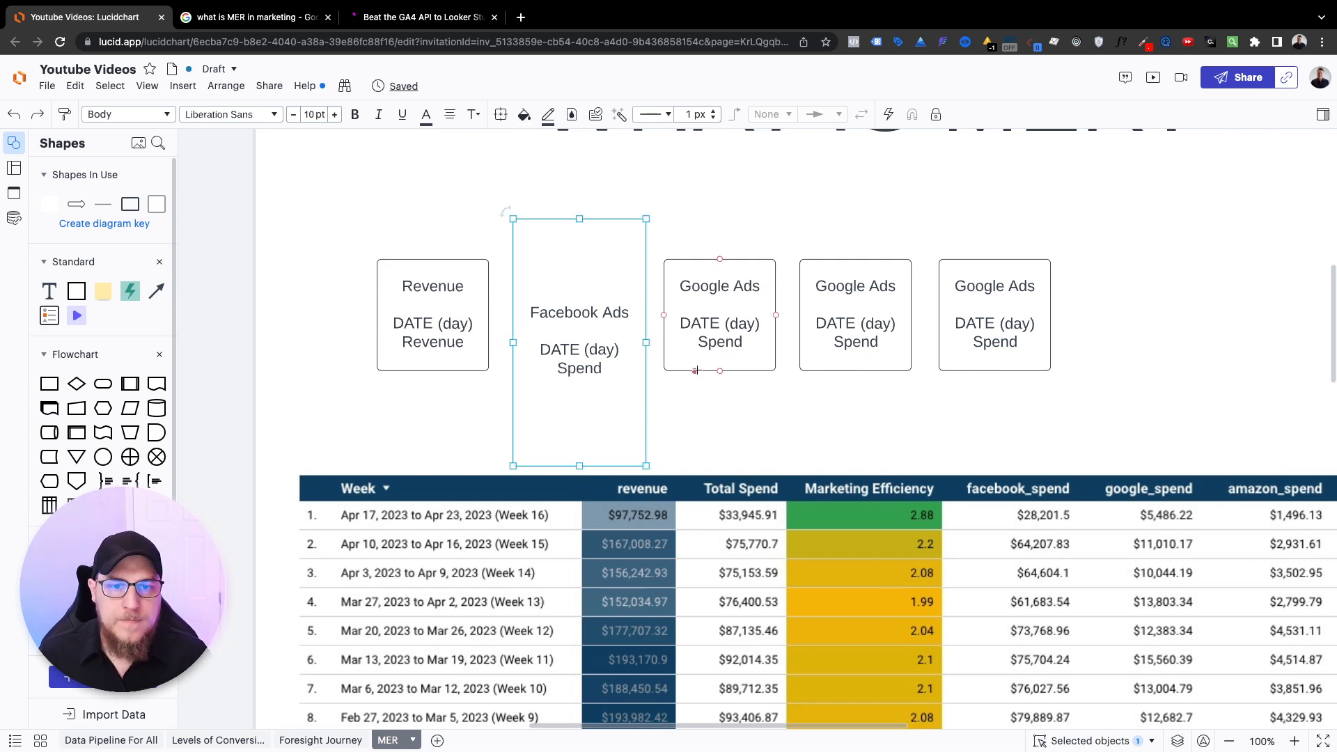
{"action": "left_click", "coordinate": [717, 324]}
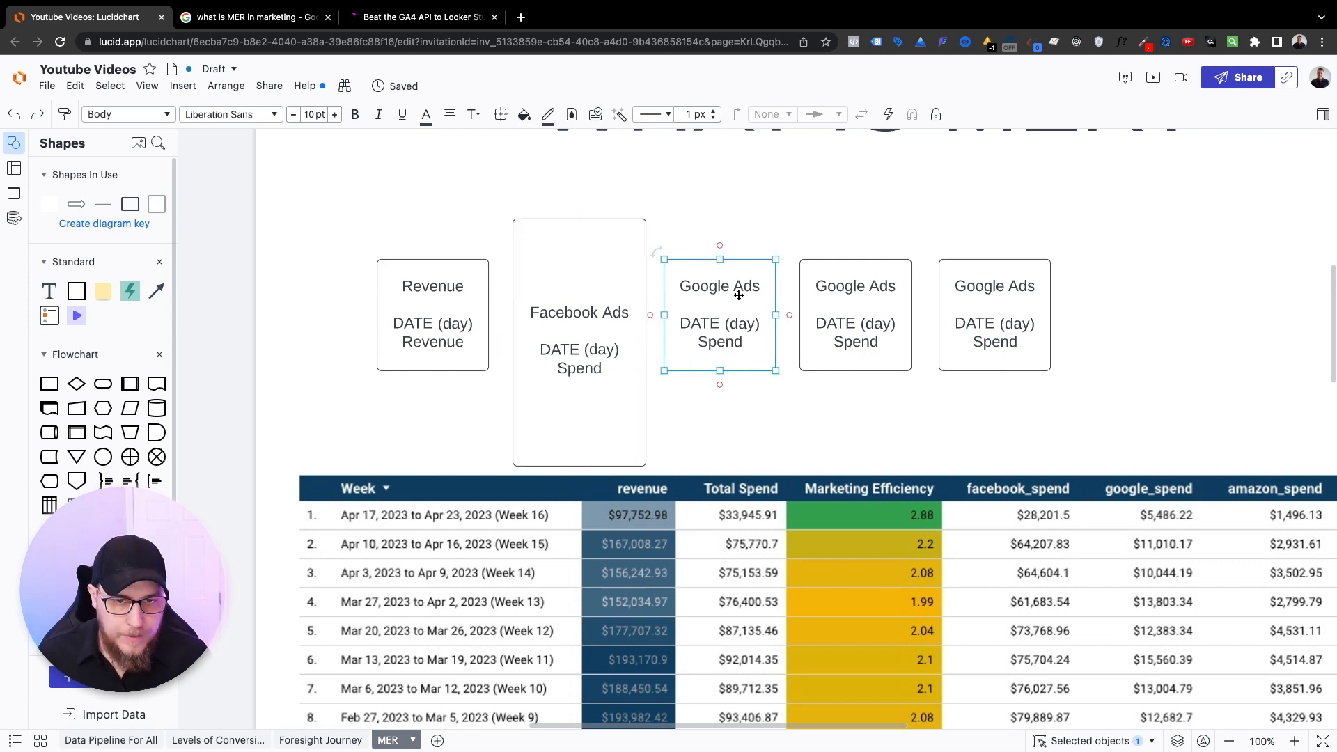
{"action": "left_click", "coordinate": [438, 299]}
{"action": "left_click", "coordinate": [729, 337]}
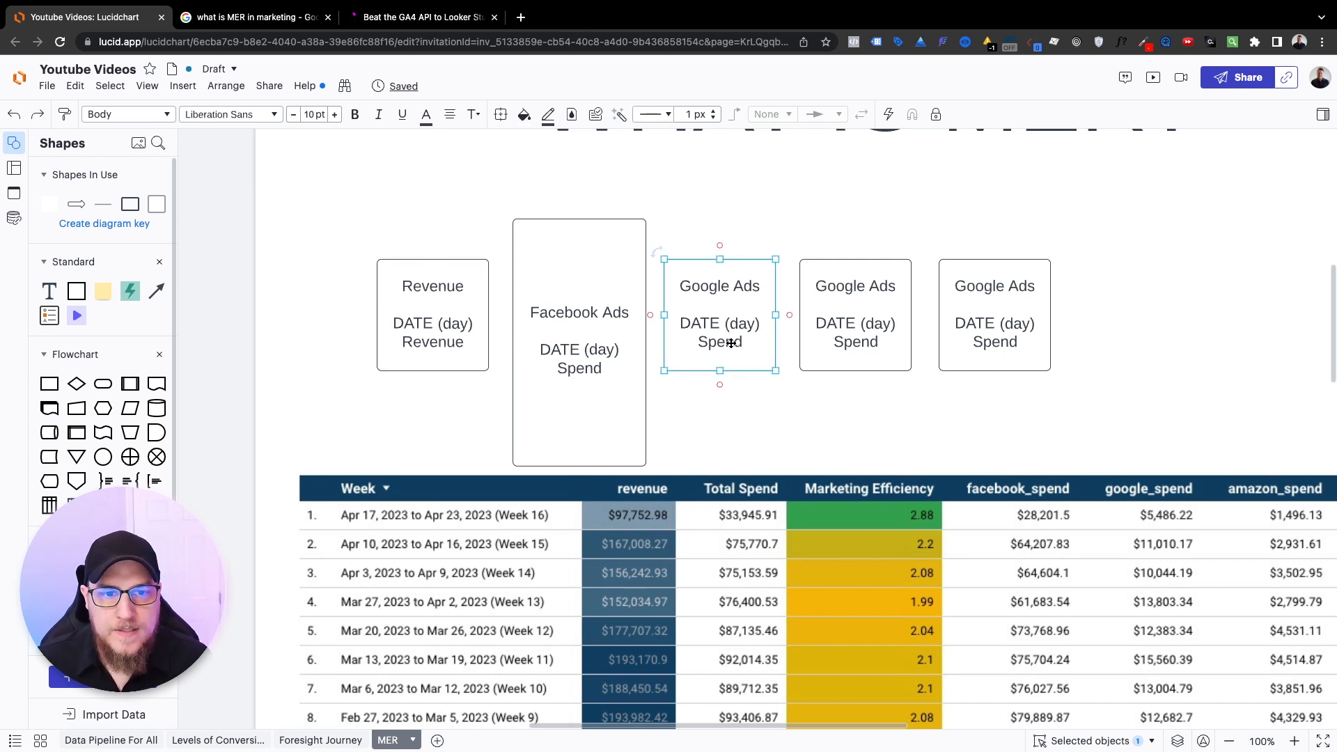
Step: Move all five source boxes upward together and add a blank Text box below the Google Ads boxes
{"action": "mouse_move", "coordinate": [433, 315]}
{"action": "left_click_drag", "start_coordinate": [366, 225], "coordinate": [1158, 410]}
{"action": "left_click_drag", "start_coordinate": [1005, 334], "coordinate": [1011, 281]}
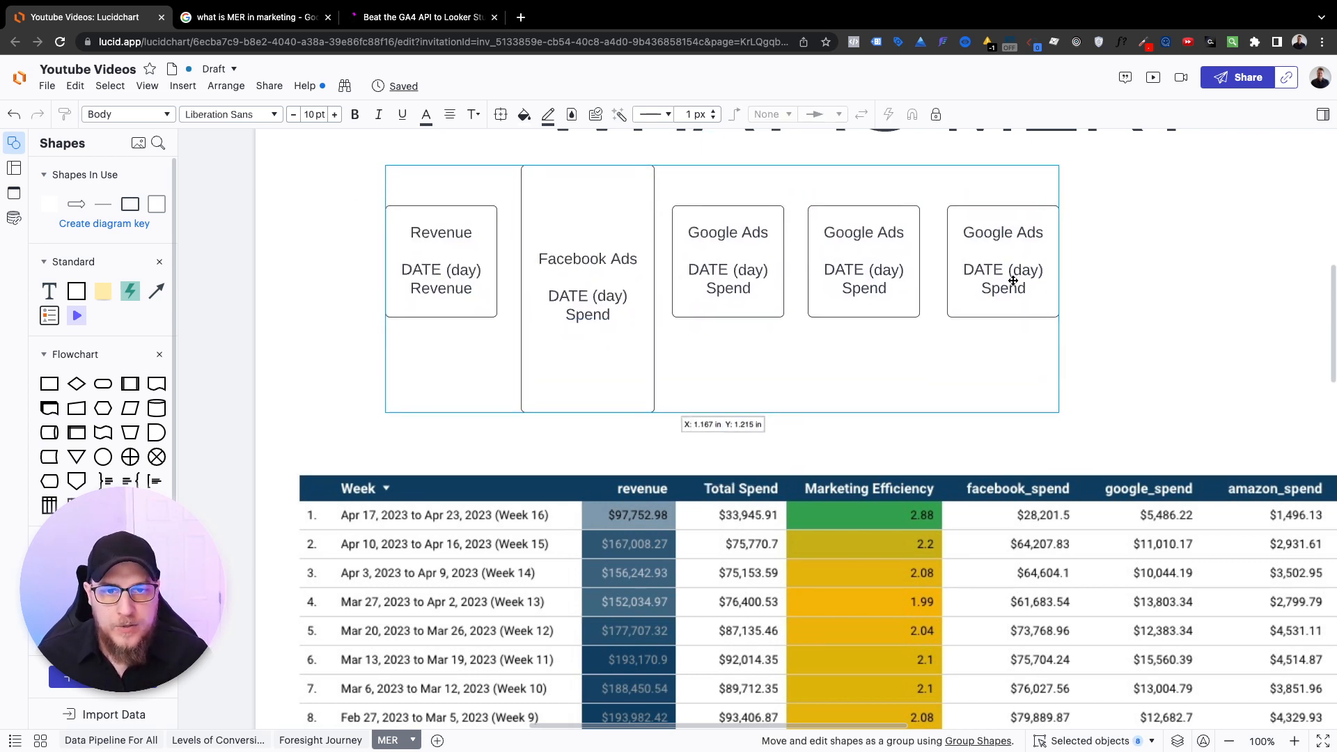
{"action": "left_click", "coordinate": [1218, 322]}
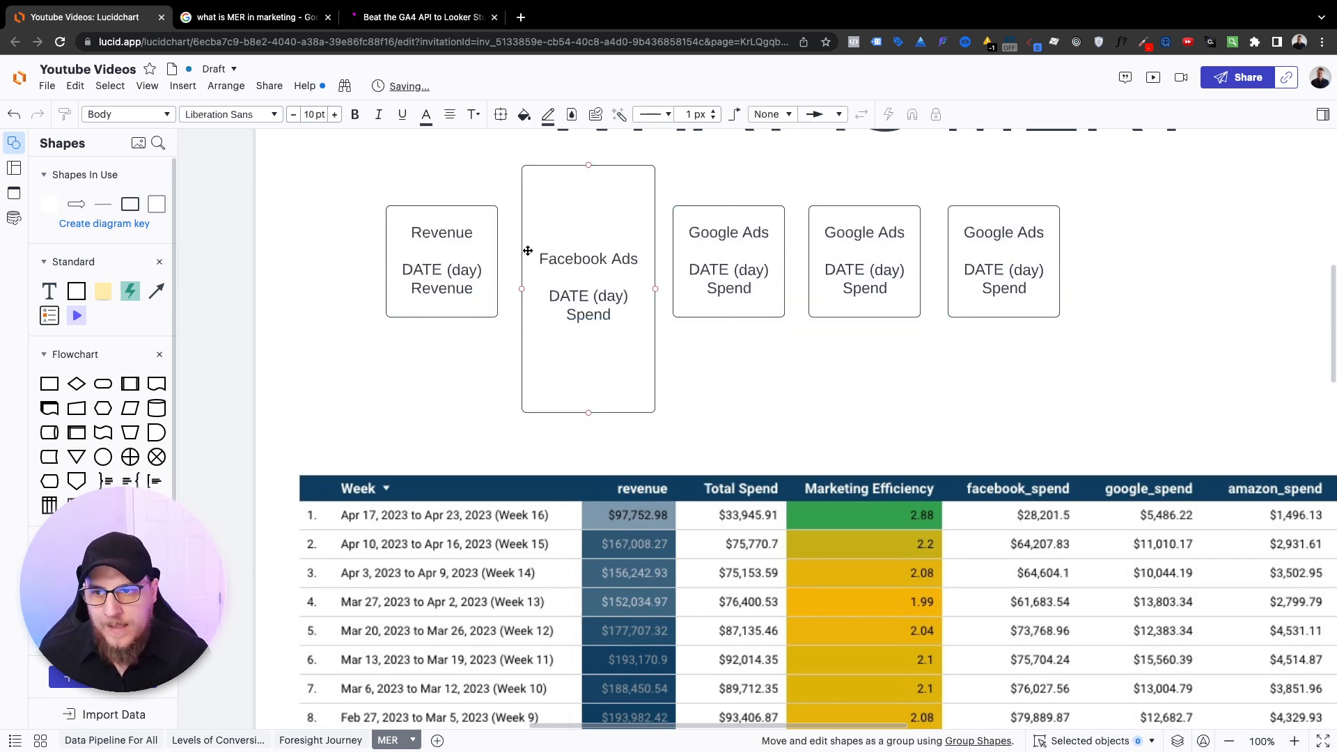
{"action": "left_click_drag", "start_coordinate": [76, 290], "coordinate": [830, 388]}
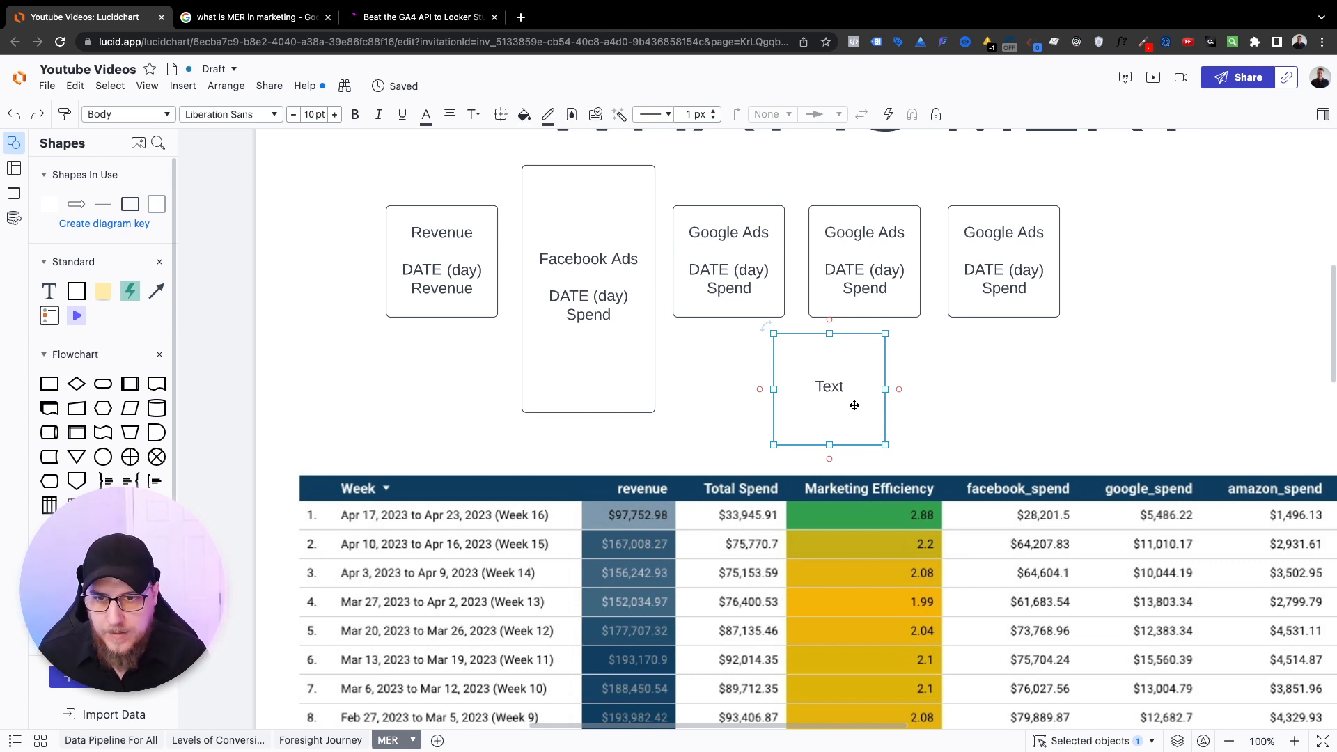
Step: Label the new box Date, Revenue, FB Spend, Google Spend, xyz spend and widen it beneath the Google Ads boxes
{"action": "double_click", "coordinate": [829, 387]}
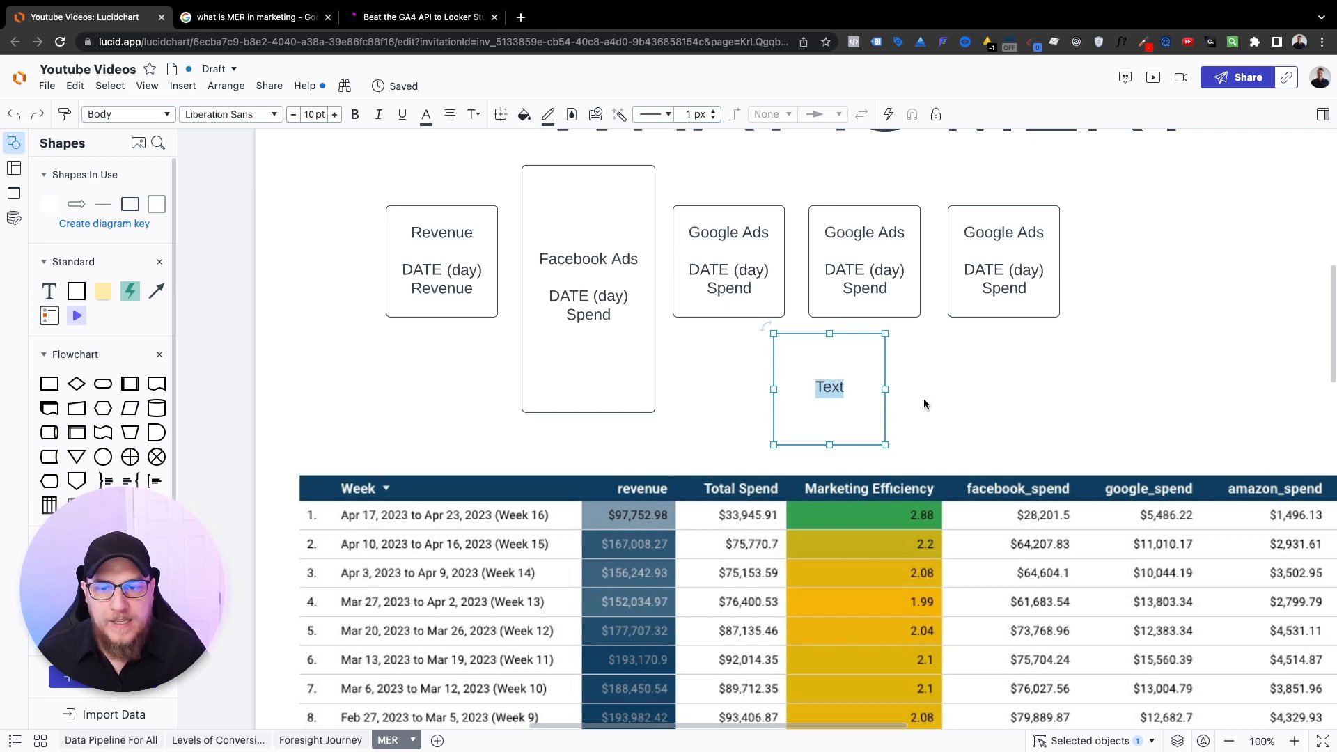
{"action": "type", "text": "Date"}
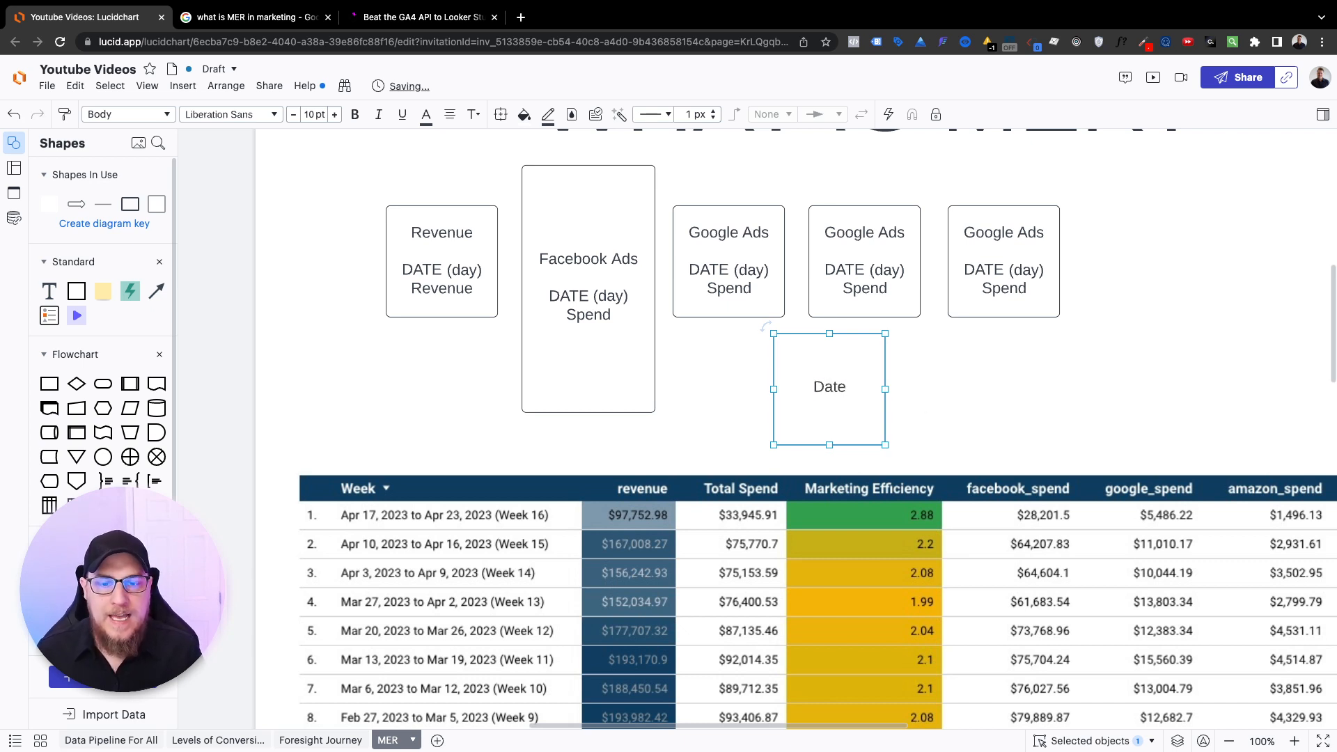
{"action": "type", "text": " Revenue"}
{"action": "key", "text": "BackSpace"}
{"action": "key", "text": "BackSpace"}
{"action": "key", "text": "BackSpace"}
{"action": "key", "text": "BackSpace"}
{"action": "key", "text": "BackSpace"}
{"action": "key", "text": "BackSpace"}
{"action": "type", "text": ", "}
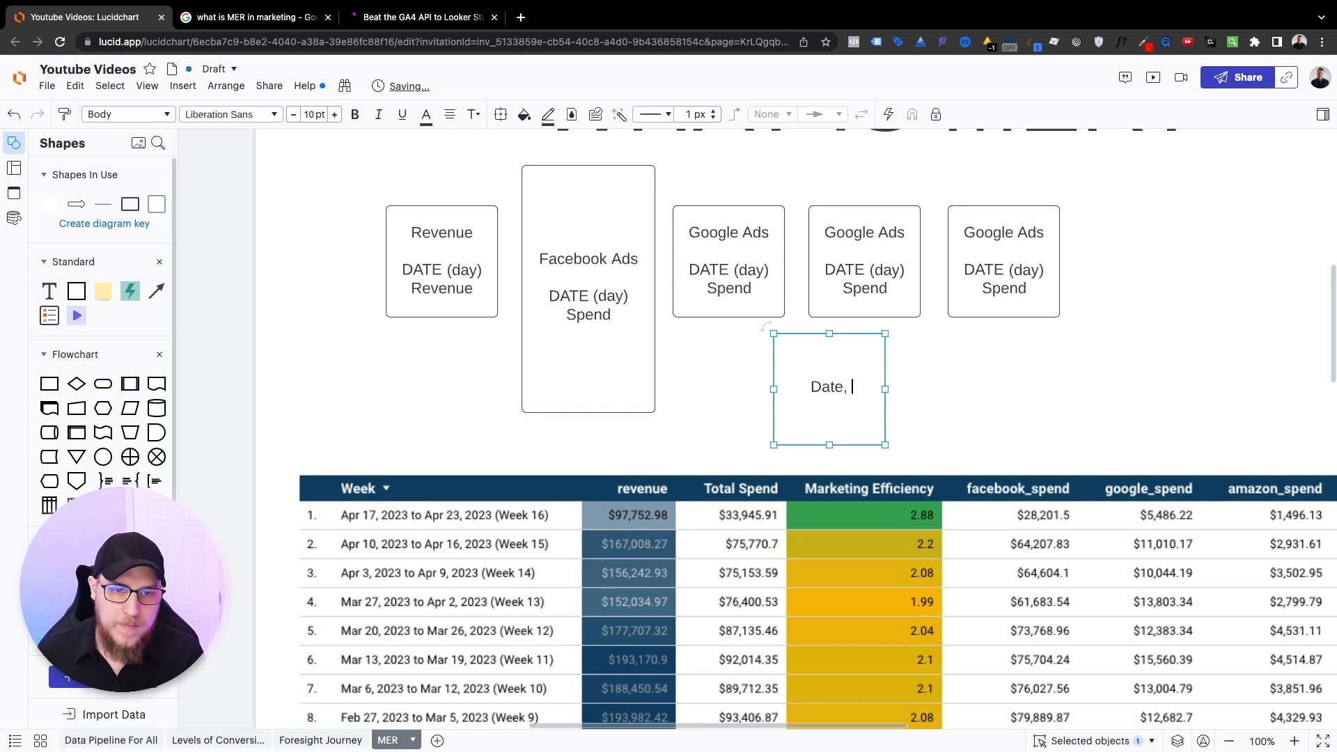
{"action": "type", "text": "Revenue, "}
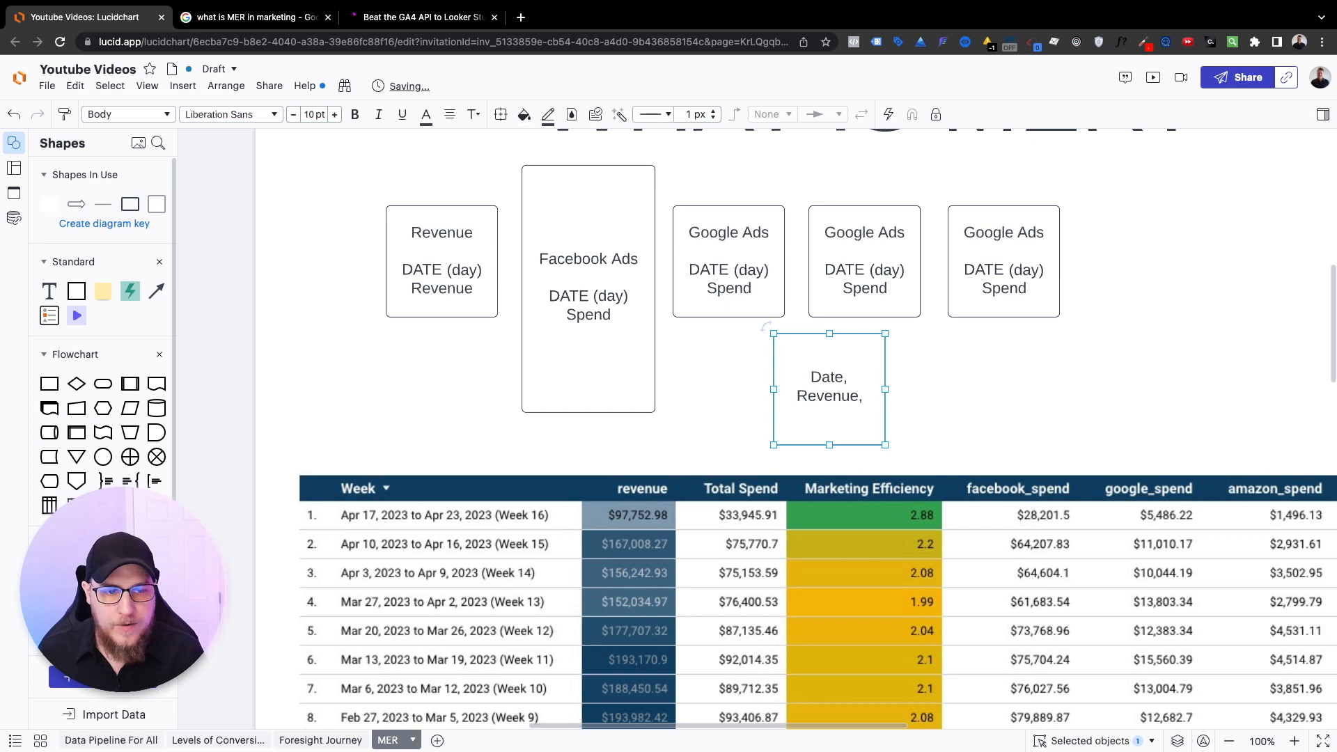
{"action": "type", "text": "FB Spend, Google Spend,"}
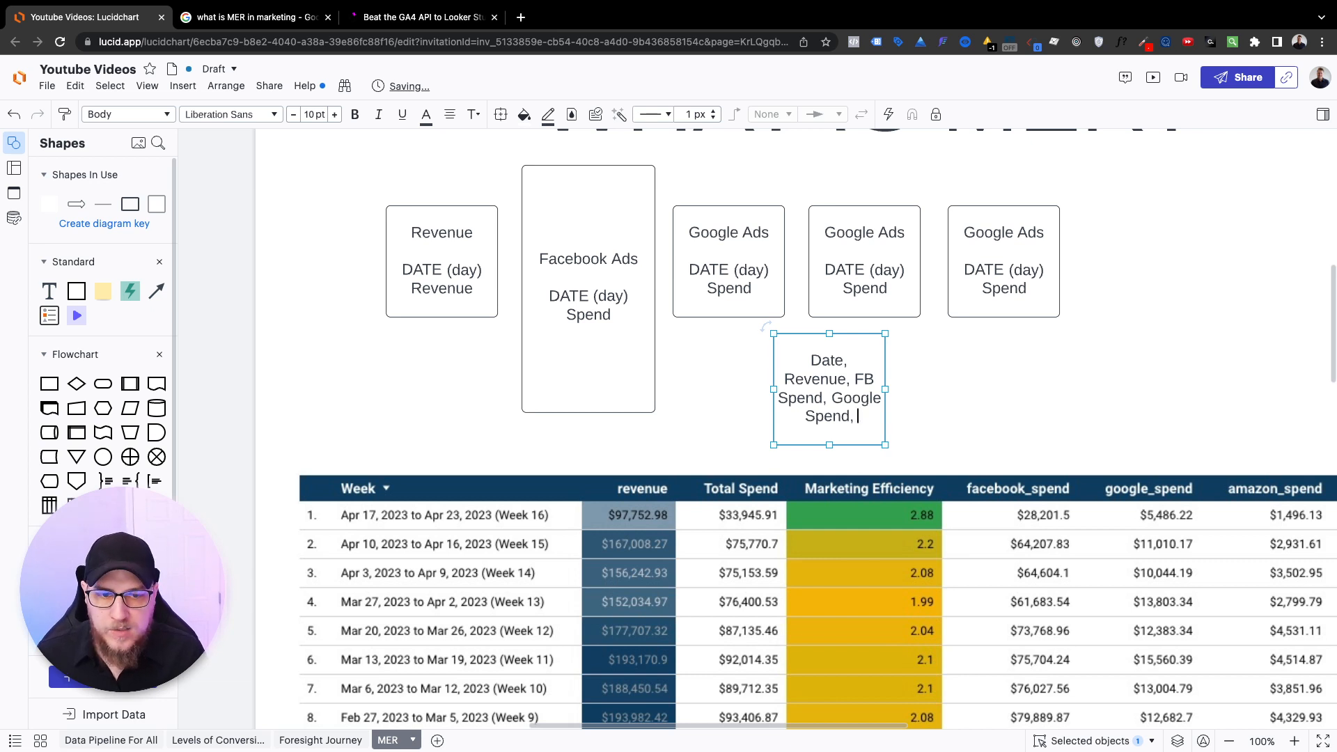
{"action": "type", "text": " xyz spend"}
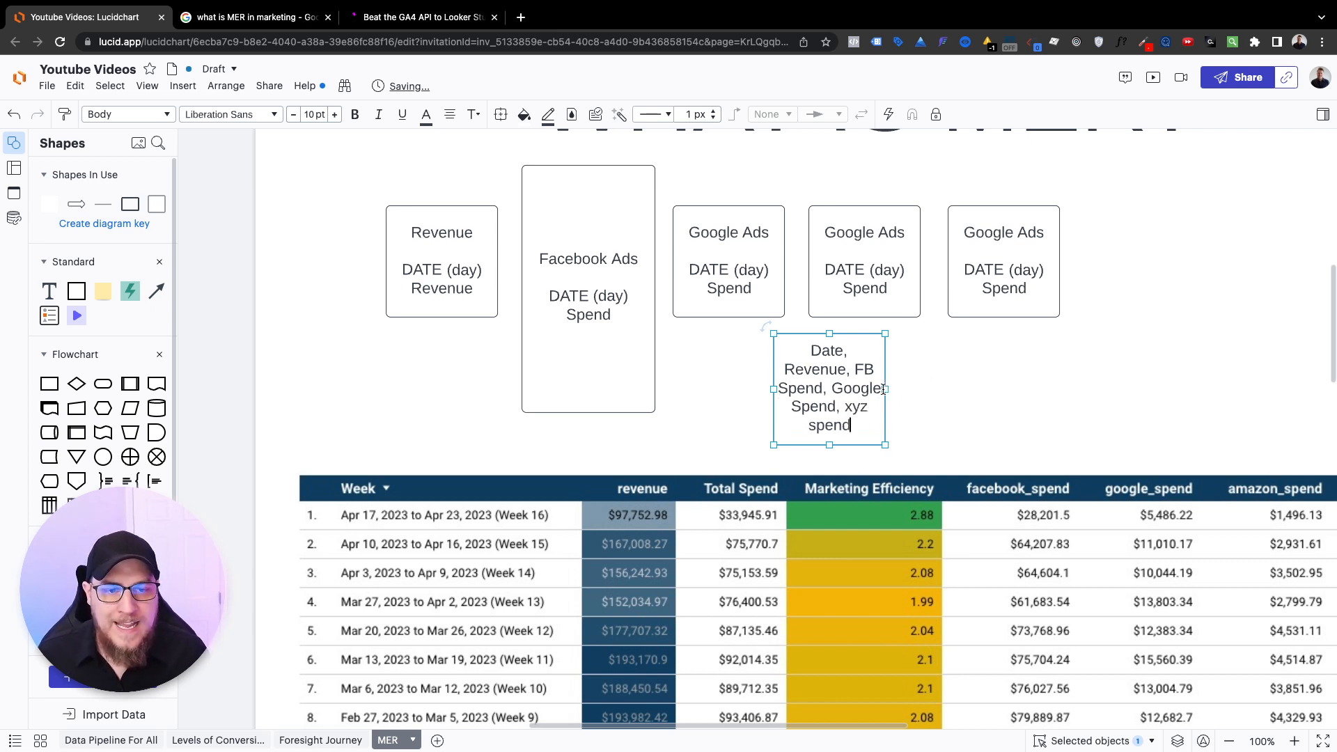
{"action": "left_click", "coordinate": [920, 385]}
{"action": "left_click", "coordinate": [873, 391]}
{"action": "left_click_drag", "start_coordinate": [885, 389], "coordinate": [1241, 391]}
{"action": "left_click_drag", "start_coordinate": [1076, 388], "coordinate": [979, 398]}
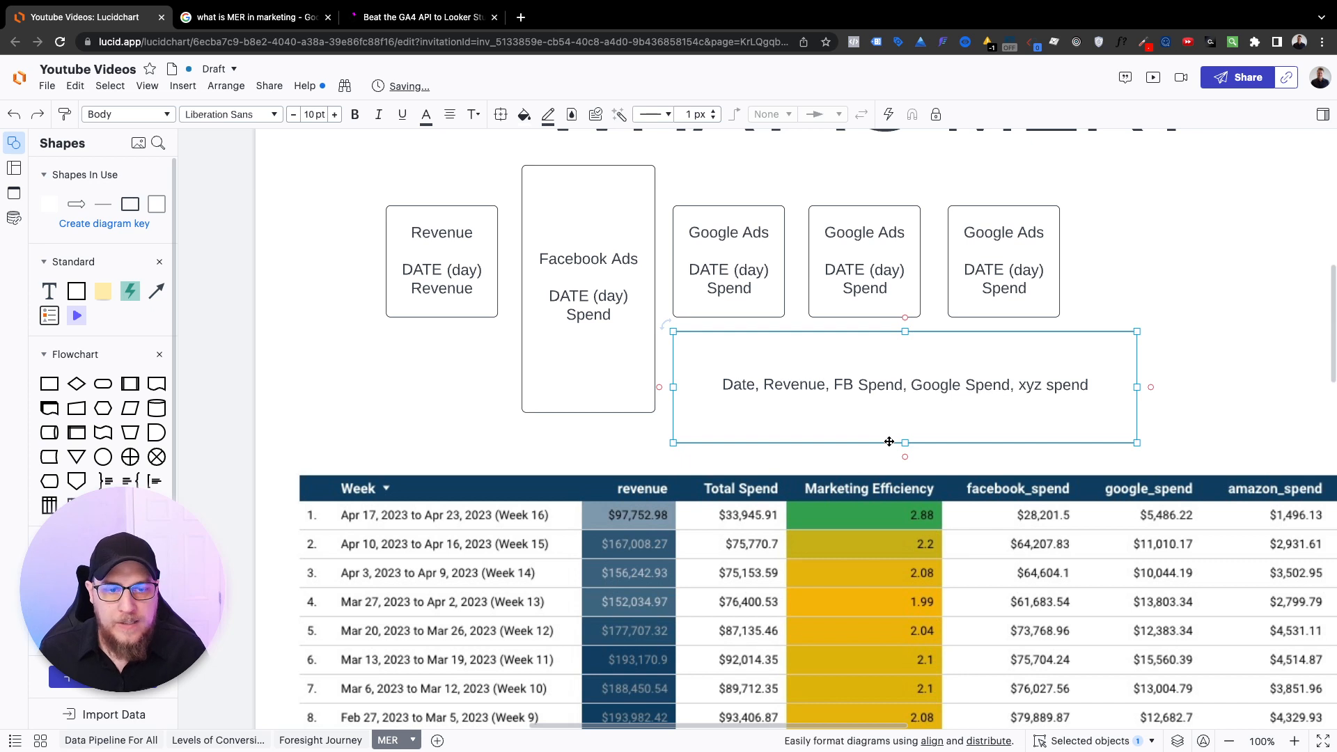
Step: Undo the stray connector arrow drawn down from the combined data box
{"action": "left_click_drag", "start_coordinate": [906, 452], "coordinate": [902, 418]}
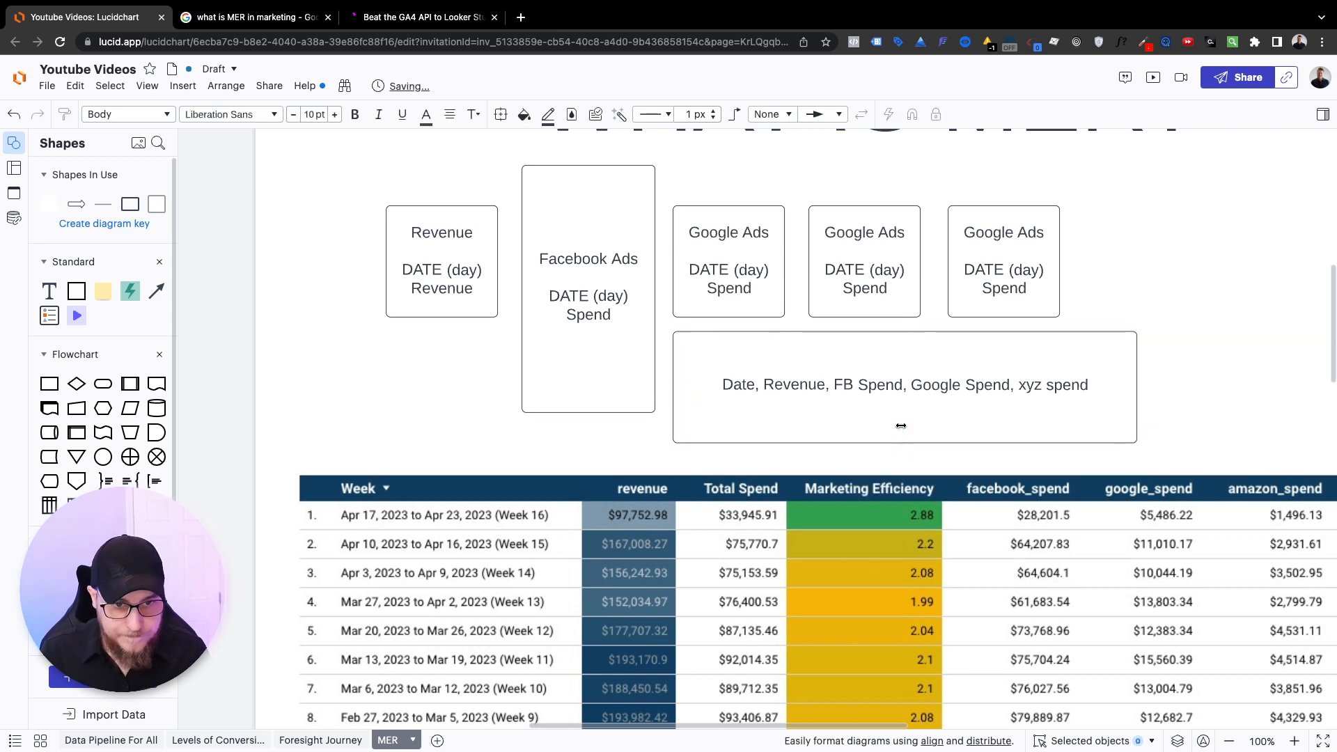
{"action": "left_click_drag", "start_coordinate": [904, 441], "coordinate": [907, 403]}
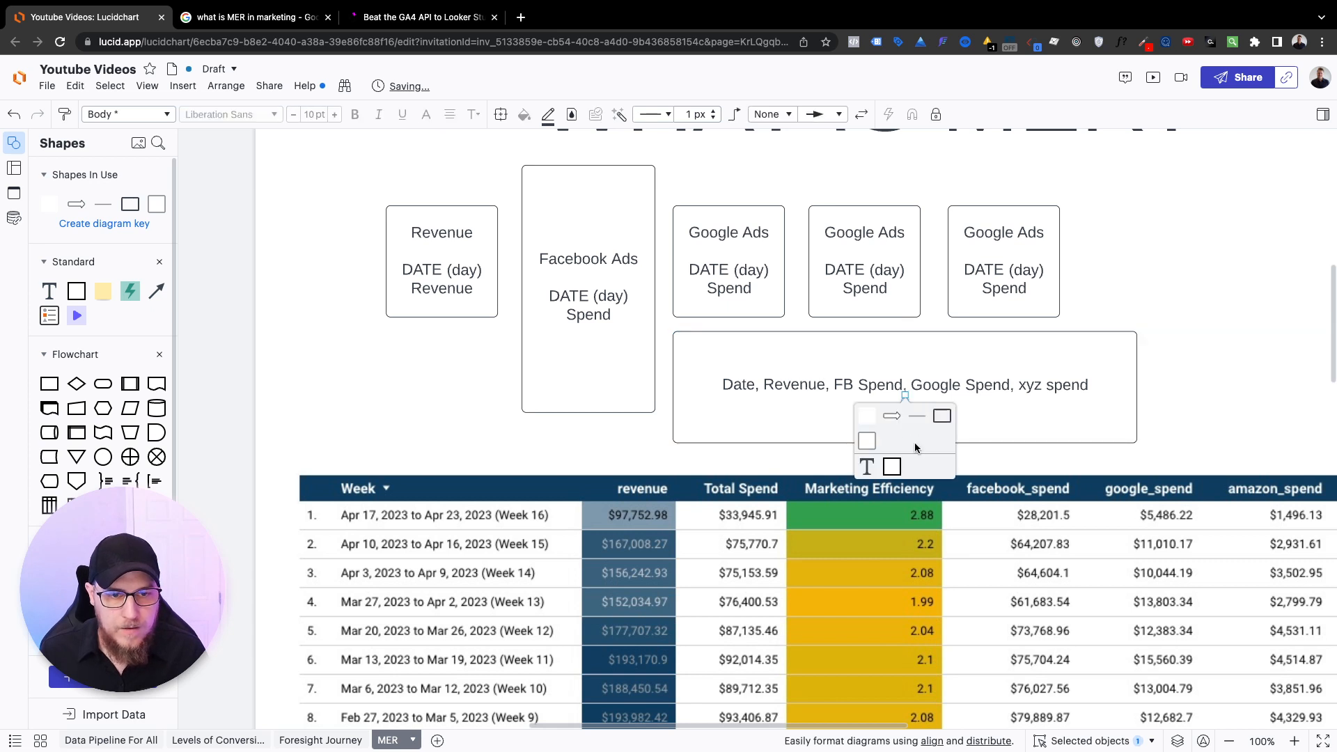
{"action": "left_click", "coordinate": [1027, 462]}
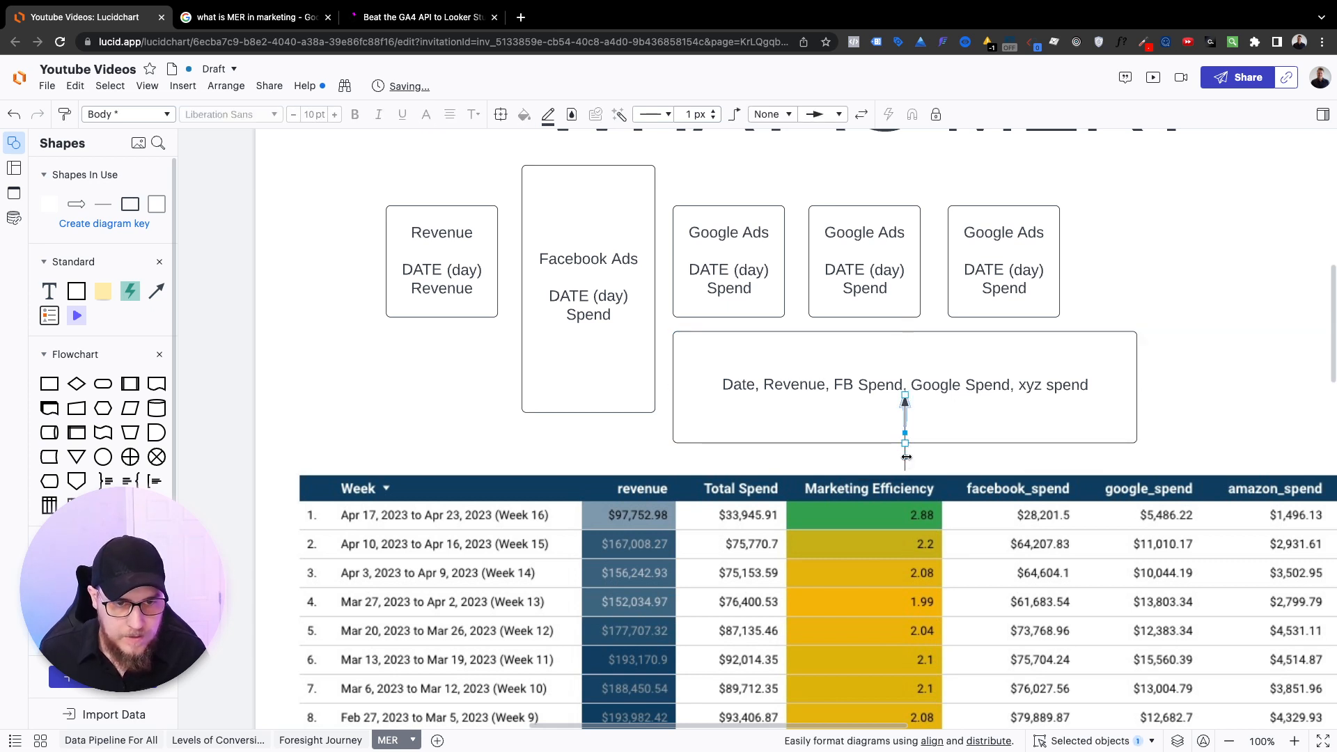
{"action": "key", "text": "ctrl+z"}
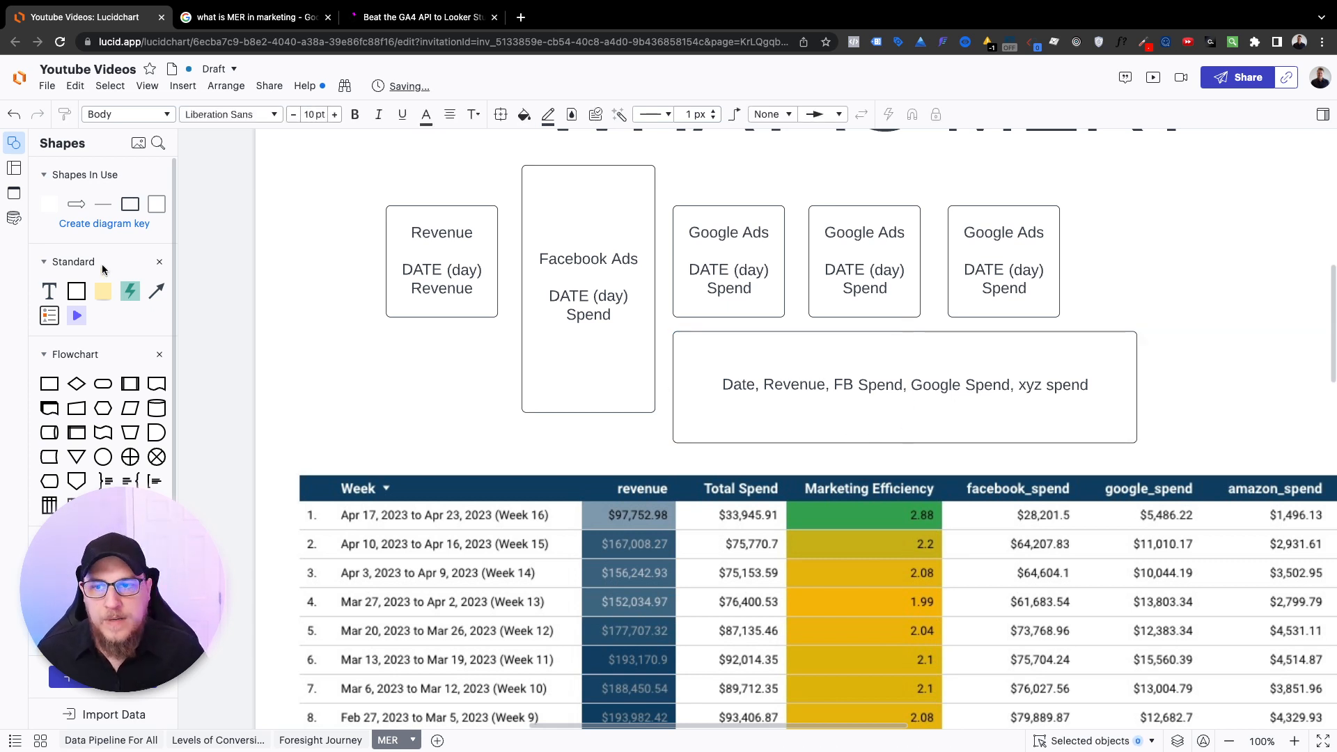
Step: Draw a rectangle reading SUM(fbspend, google, zyx) sized to a single line
{"action": "left_click_drag", "start_coordinate": [130, 204], "coordinate": [796, 426]}
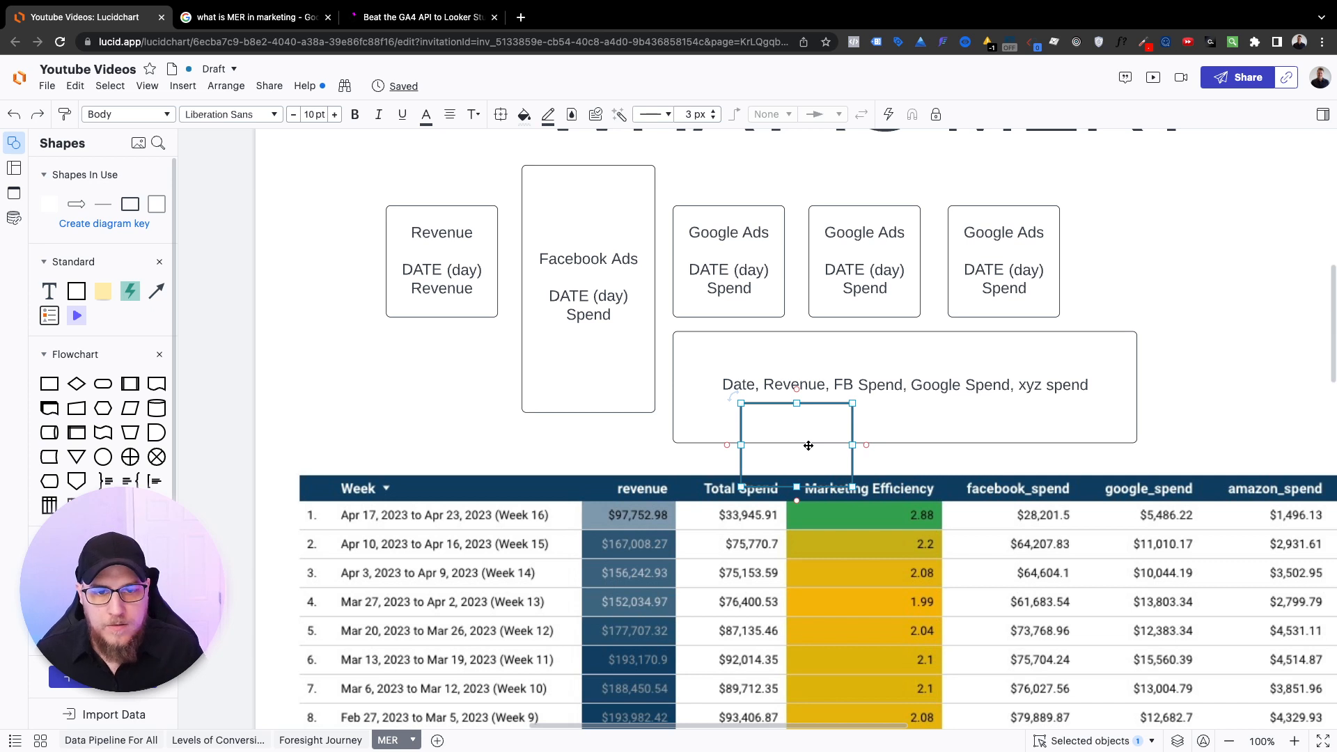
{"action": "type", "text": "fb+ google +"}
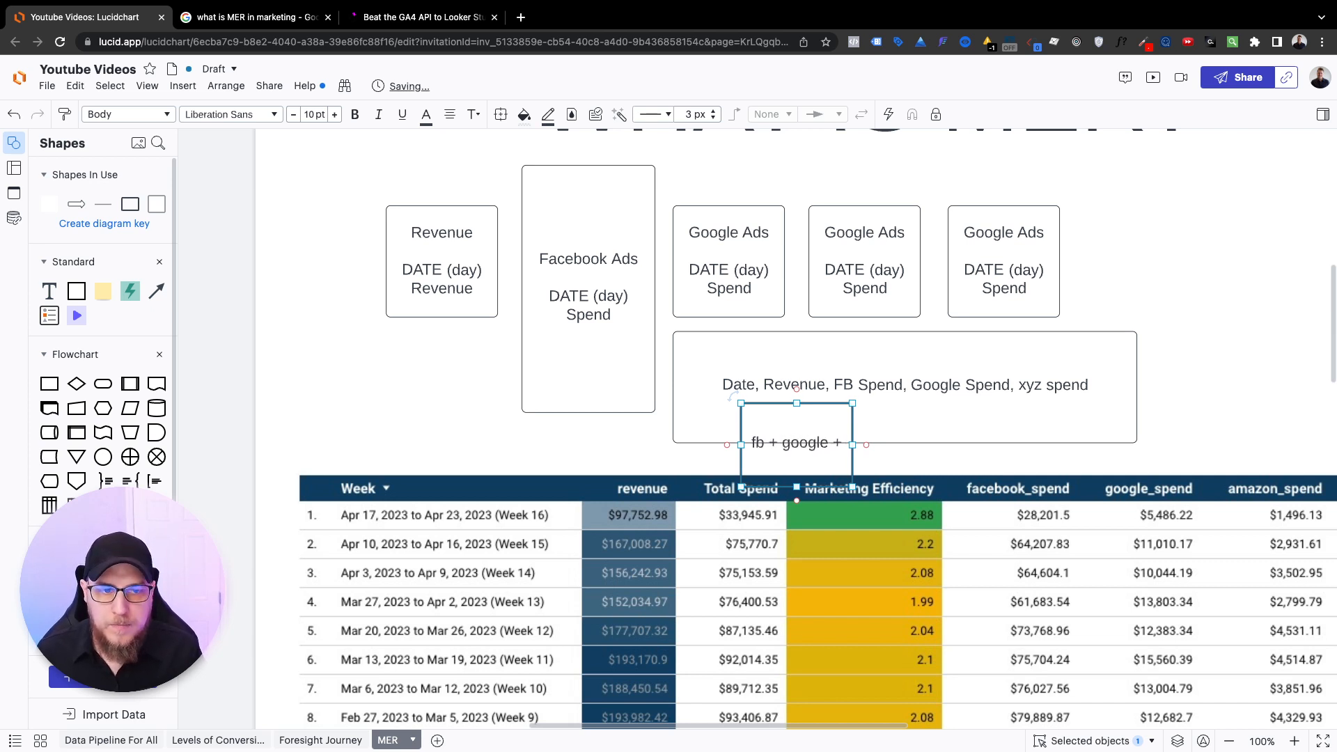
{"action": "type", "text": " zyx"}
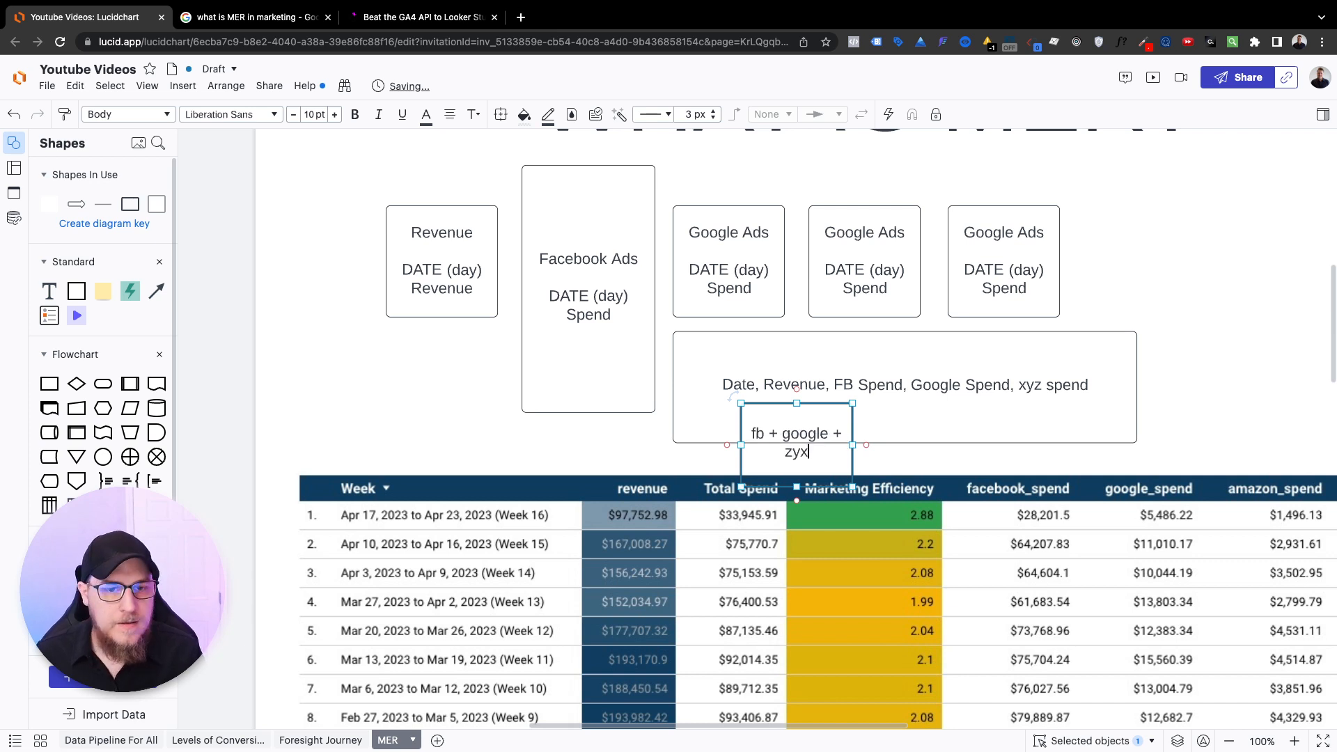
{"action": "type", "text": " = Total spend"}
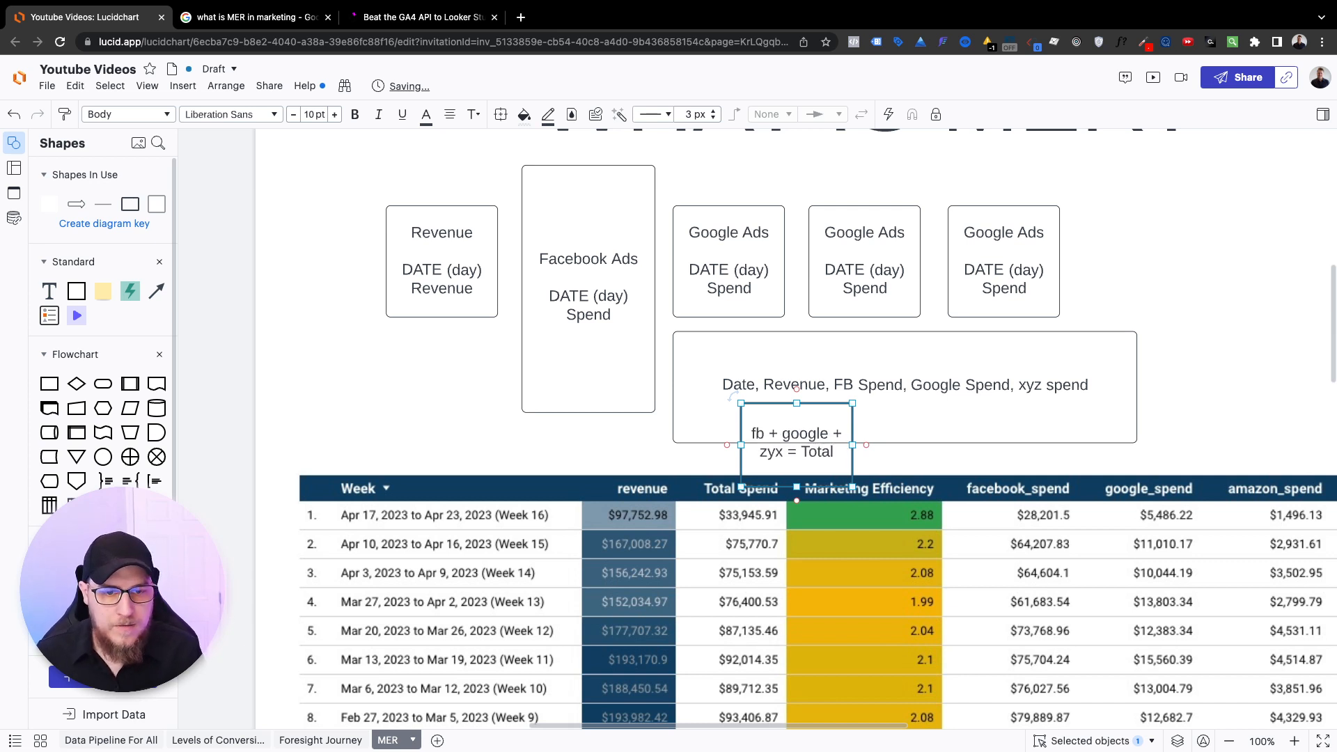
{"action": "key", "text": "ctrl+a"}
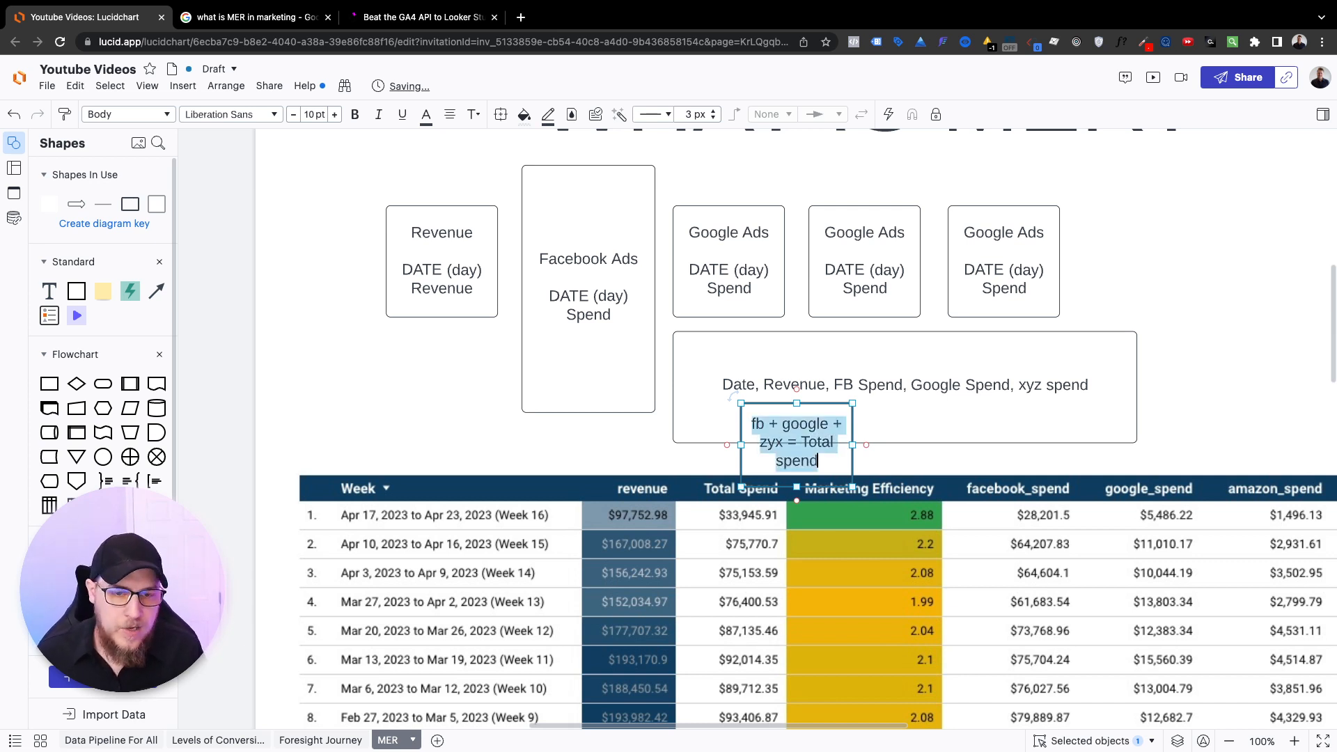
{"action": "type", "text": "SUM("}
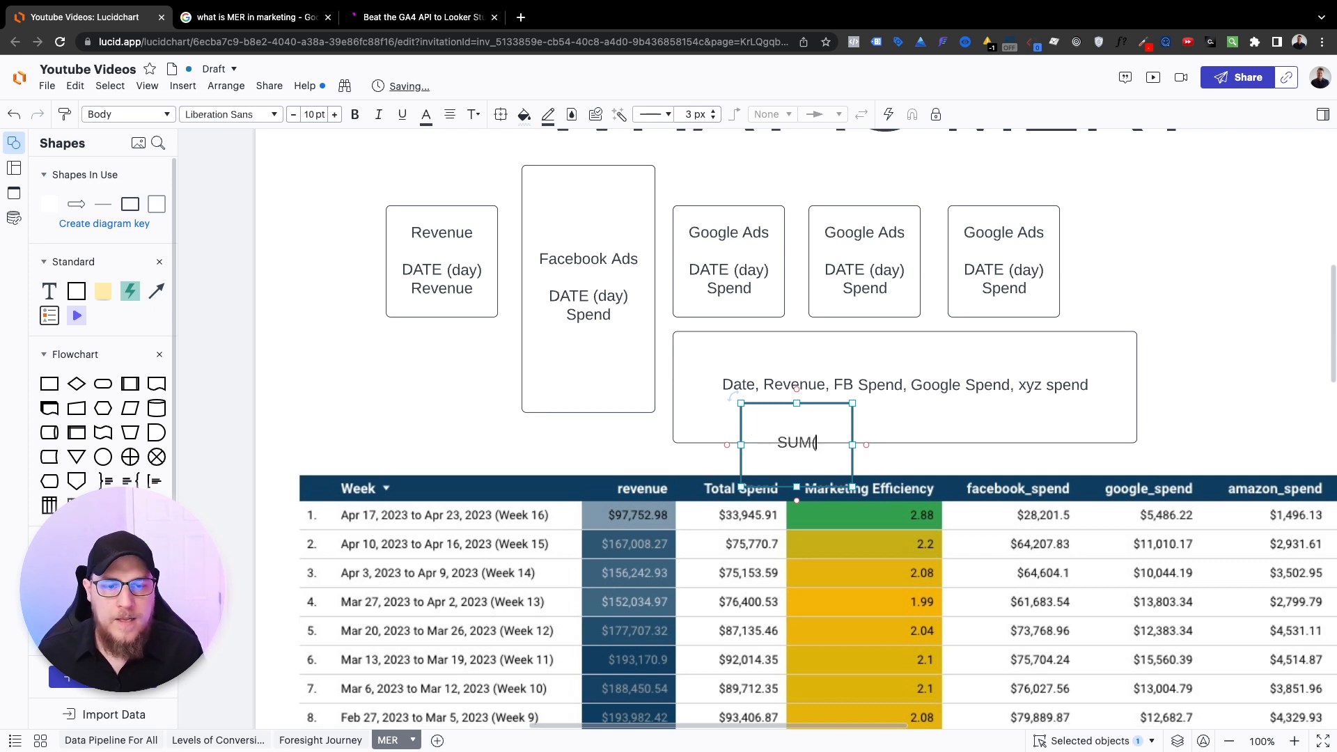
{"action": "type", "text": "fbspend, goog"}
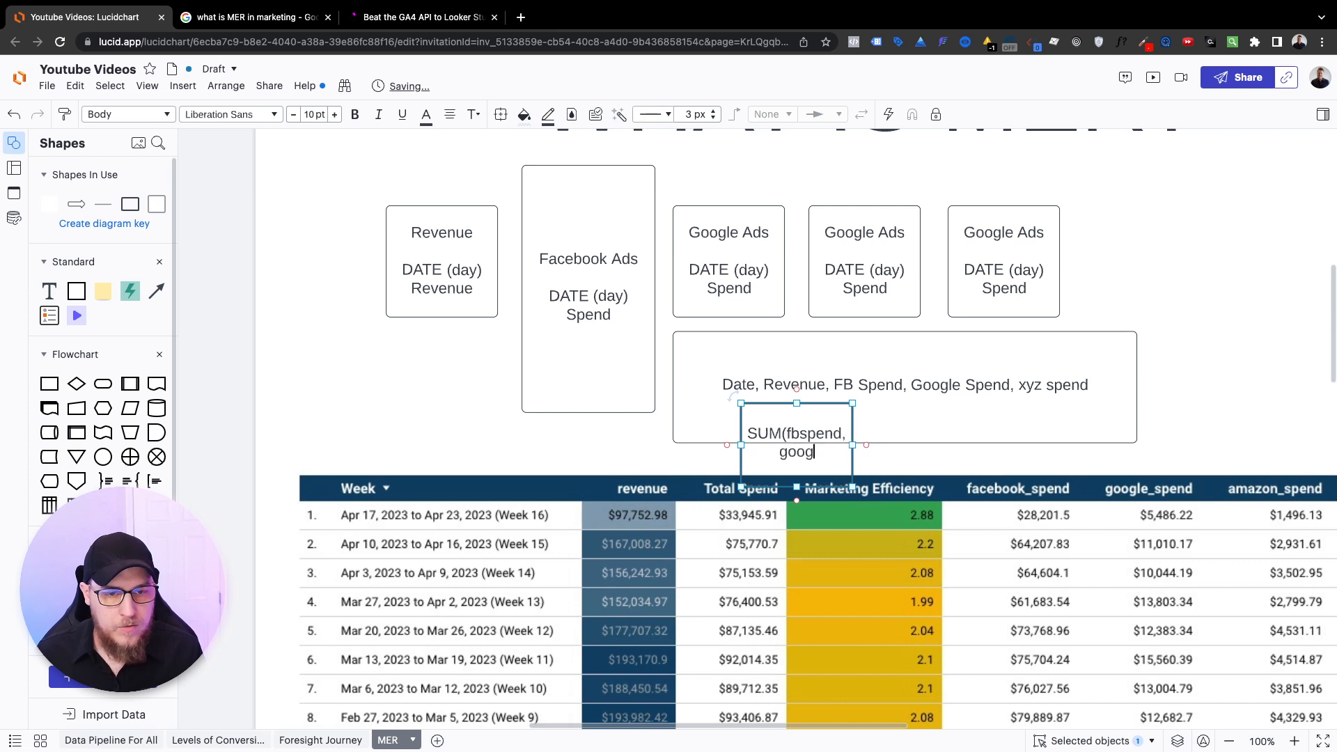
{"action": "type", "text": "le, zyx)"}
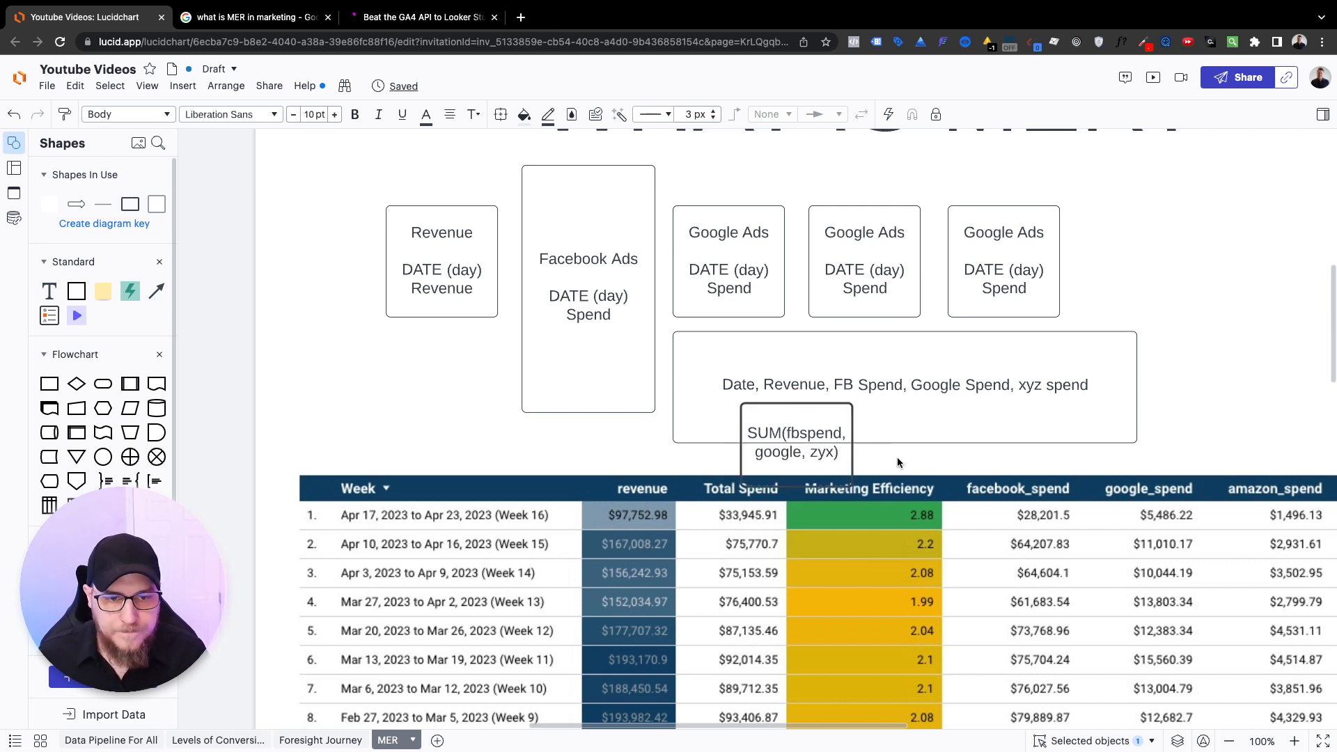
{"action": "left_click_drag", "start_coordinate": [851, 448], "coordinate": [991, 447]}
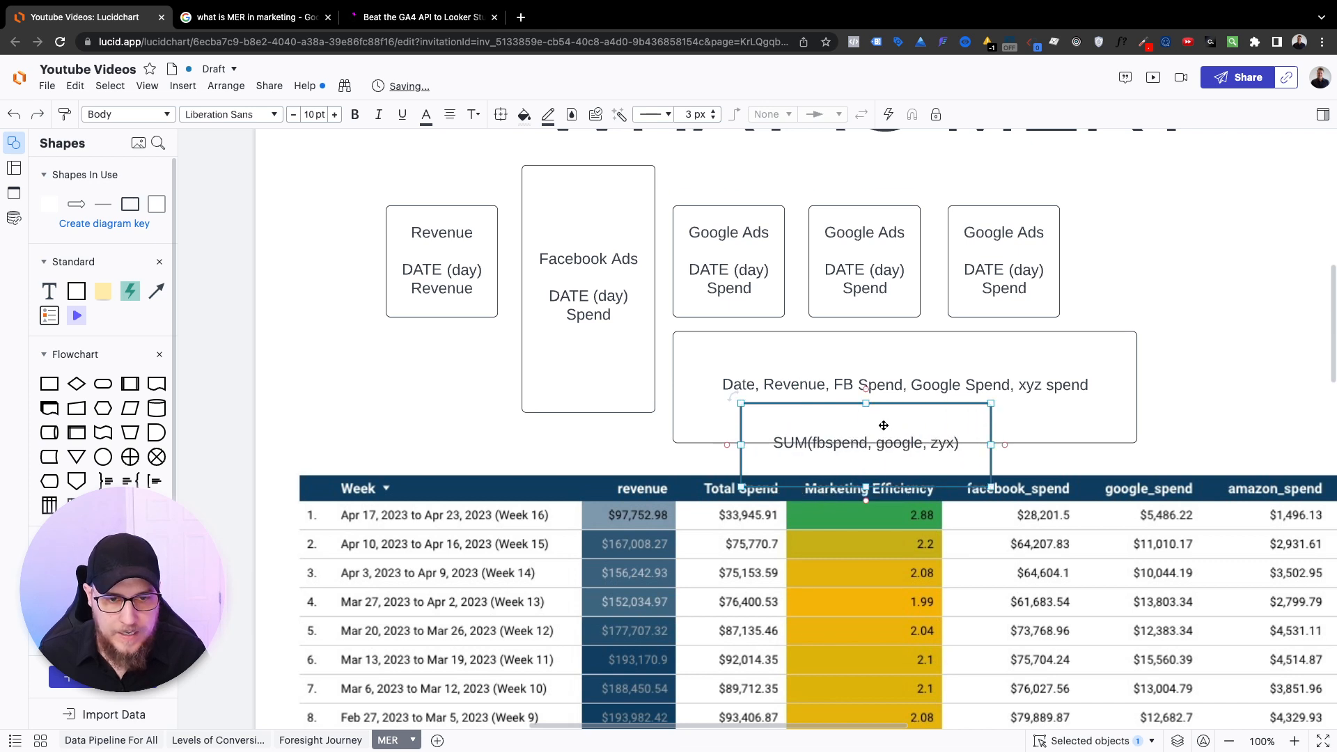
{"action": "left_click_drag", "start_coordinate": [867, 404], "coordinate": [871, 434]}
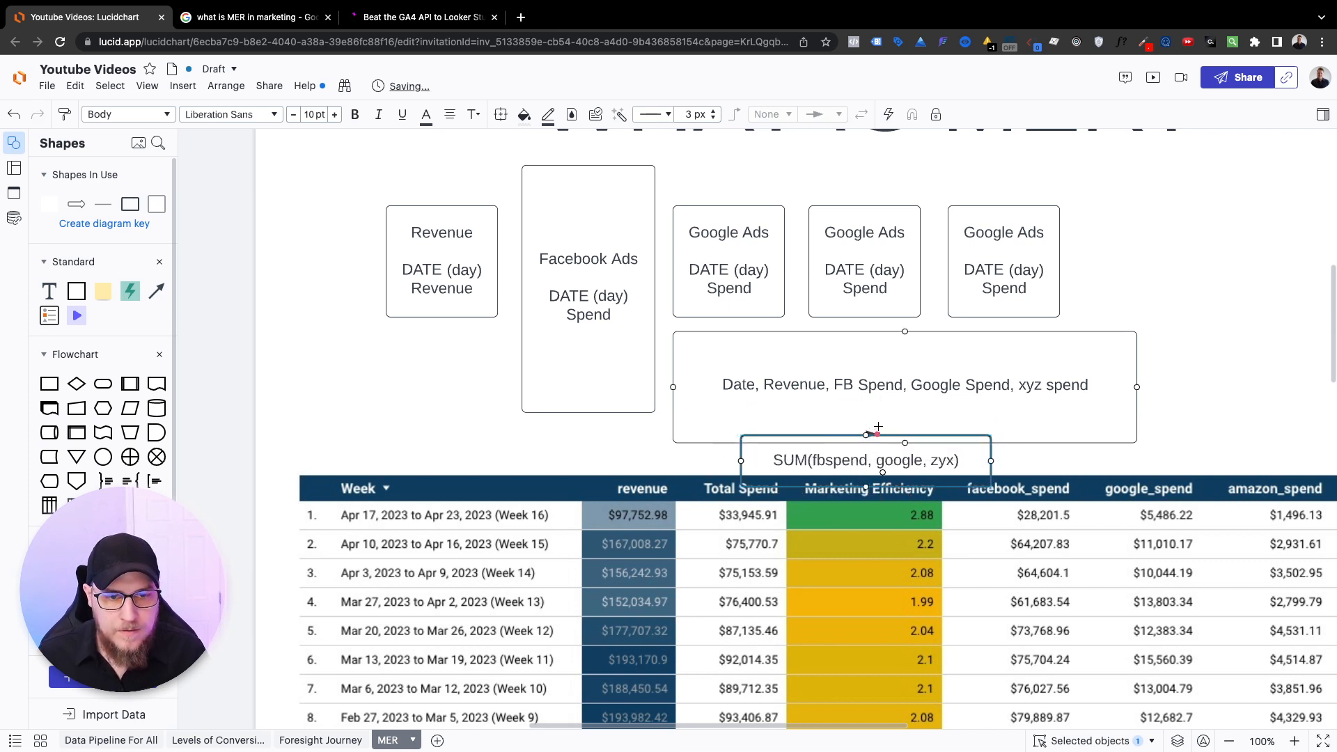
Step: Move the SUM box into the combined data box, enlarging that box around it
{"action": "left_click_drag", "start_coordinate": [877, 459], "coordinate": [929, 416]}
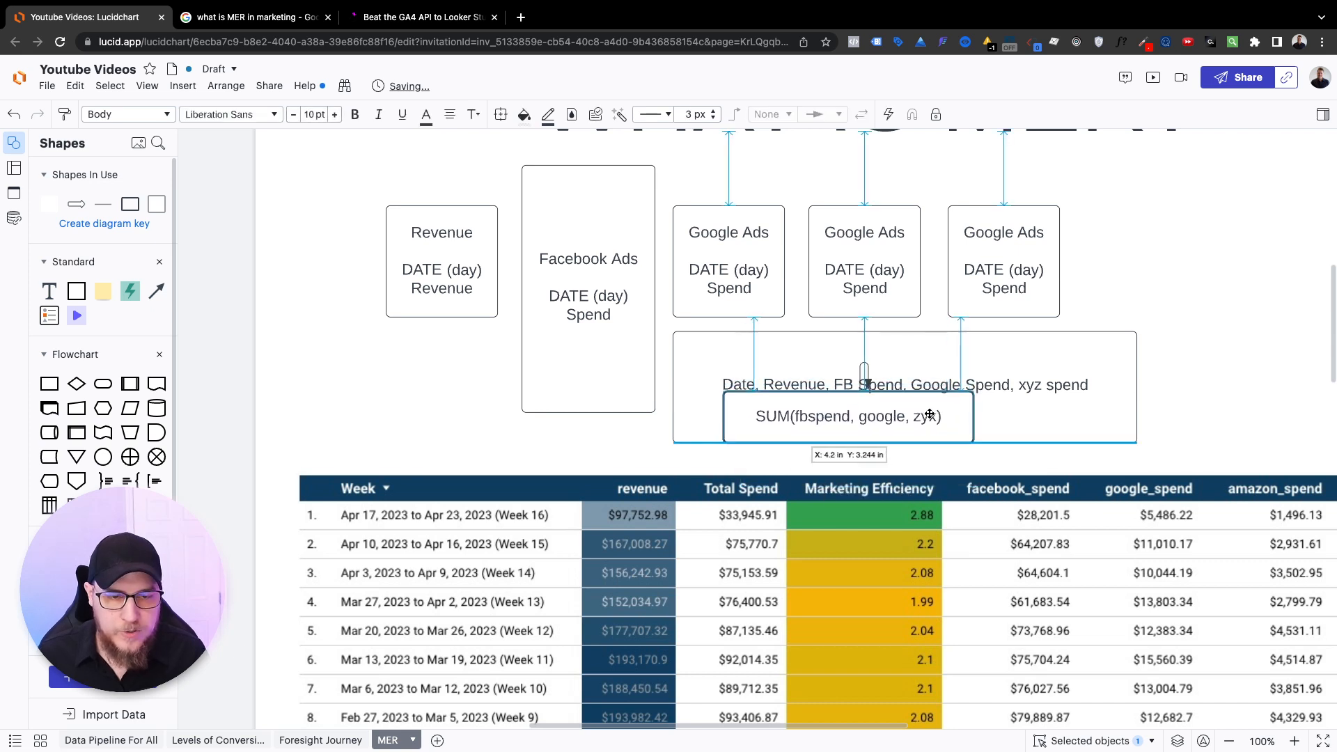
{"action": "left_click_drag", "start_coordinate": [1045, 375], "coordinate": [935, 398]}
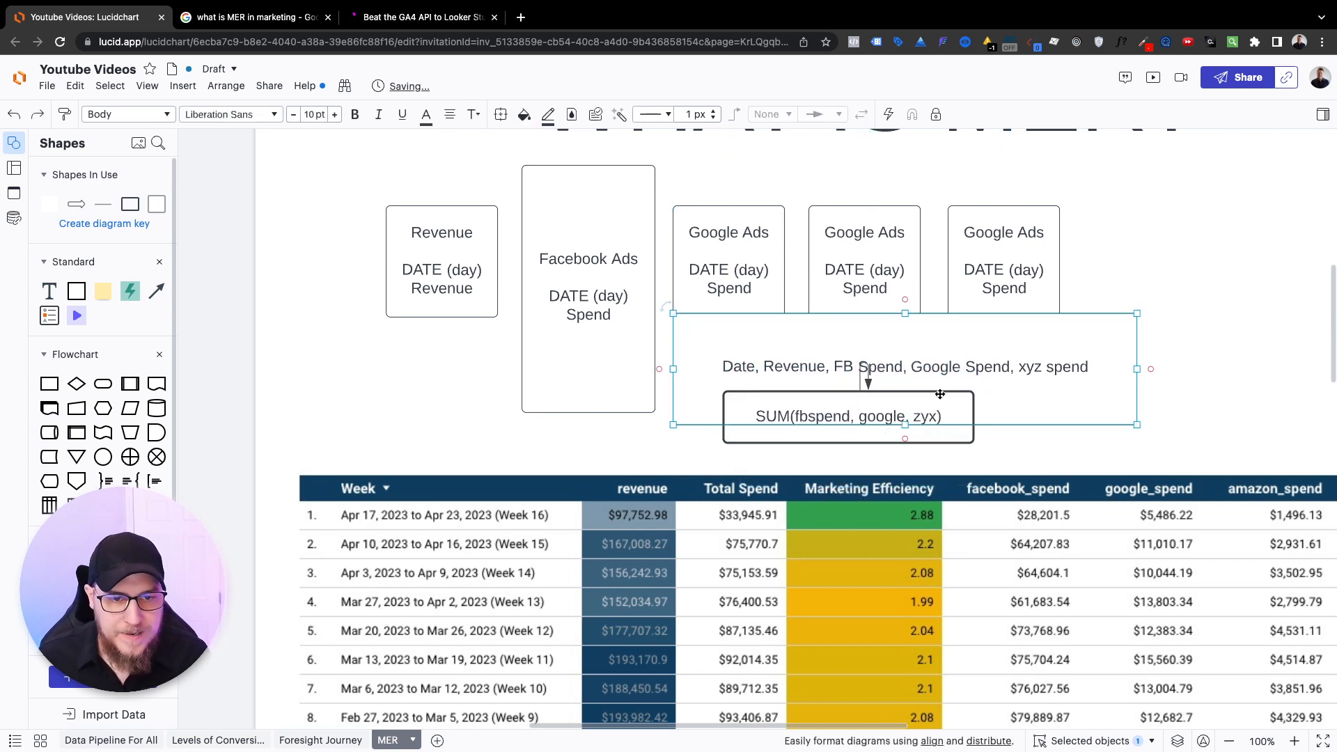
{"action": "left_click", "coordinate": [816, 439]}
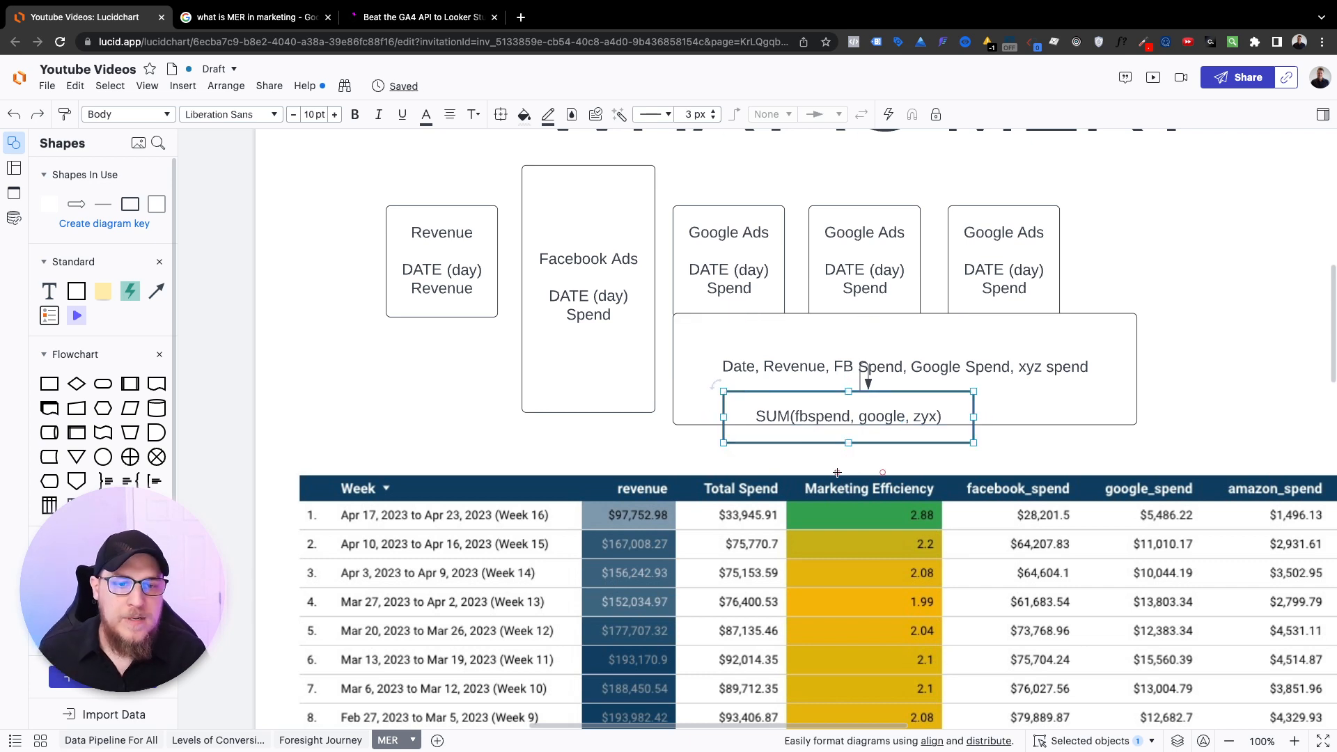
{"action": "mouse_move", "coordinate": [791, 422]}
{"action": "left_mouse_down"}
{"action": "mouse_move", "coordinate": [760, 423]}
{"action": "mouse_move", "coordinate": [1027, 416]}
{"action": "left_mouse_up"}
Step: Replace the right-hand copy's text with Revenue / total_spend
{"action": "left_click", "coordinate": [775, 459]}
{"action": "double_click", "coordinate": [1028, 416]}
{"action": "key", "text": "ctrl+a"}
{"action": "key", "text": "BackSpace"}
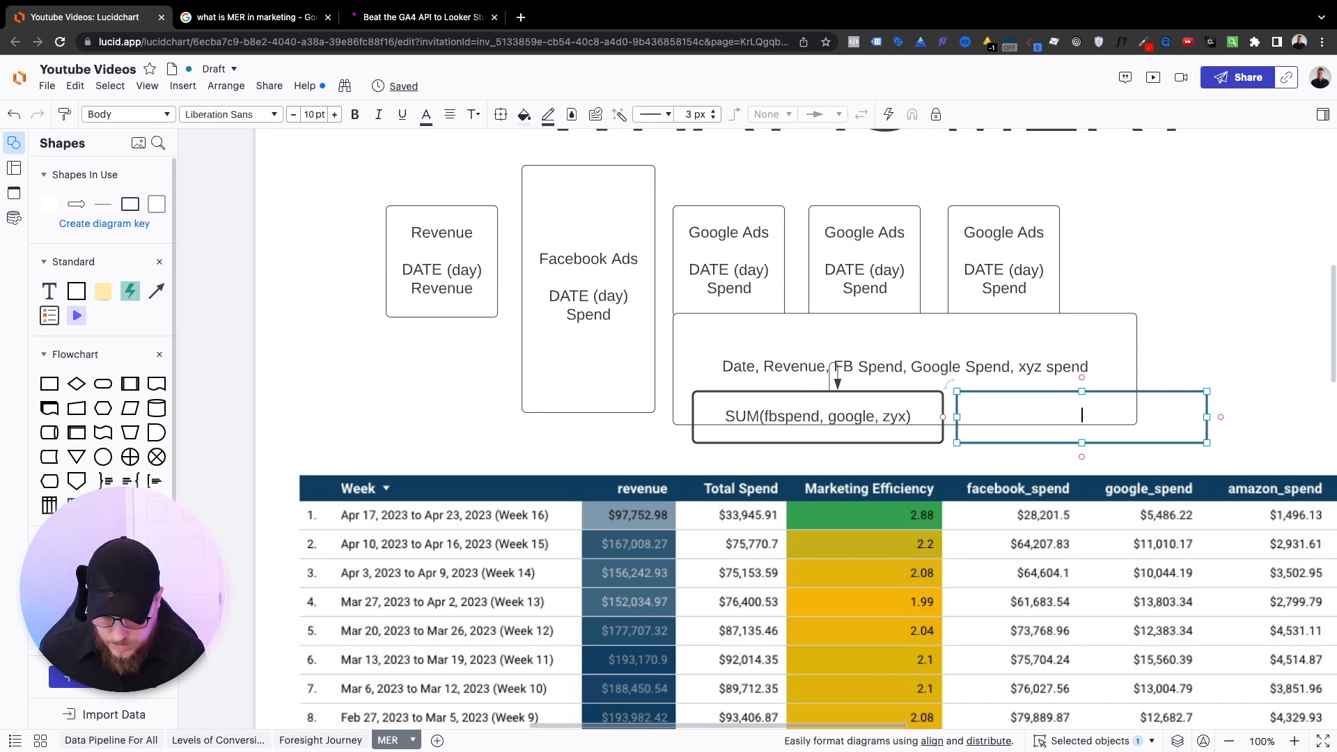
{"action": "type", "text": "Revenue "}
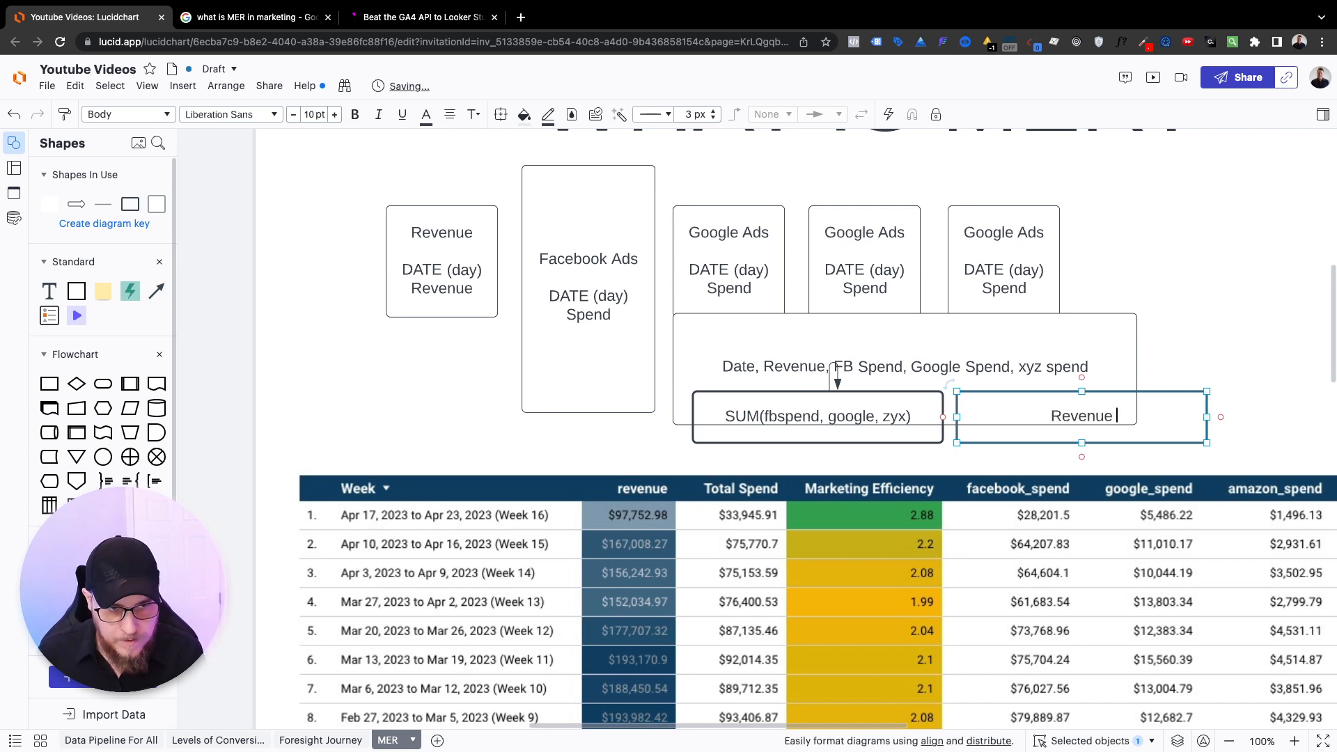
{"action": "type", "text": "/"}
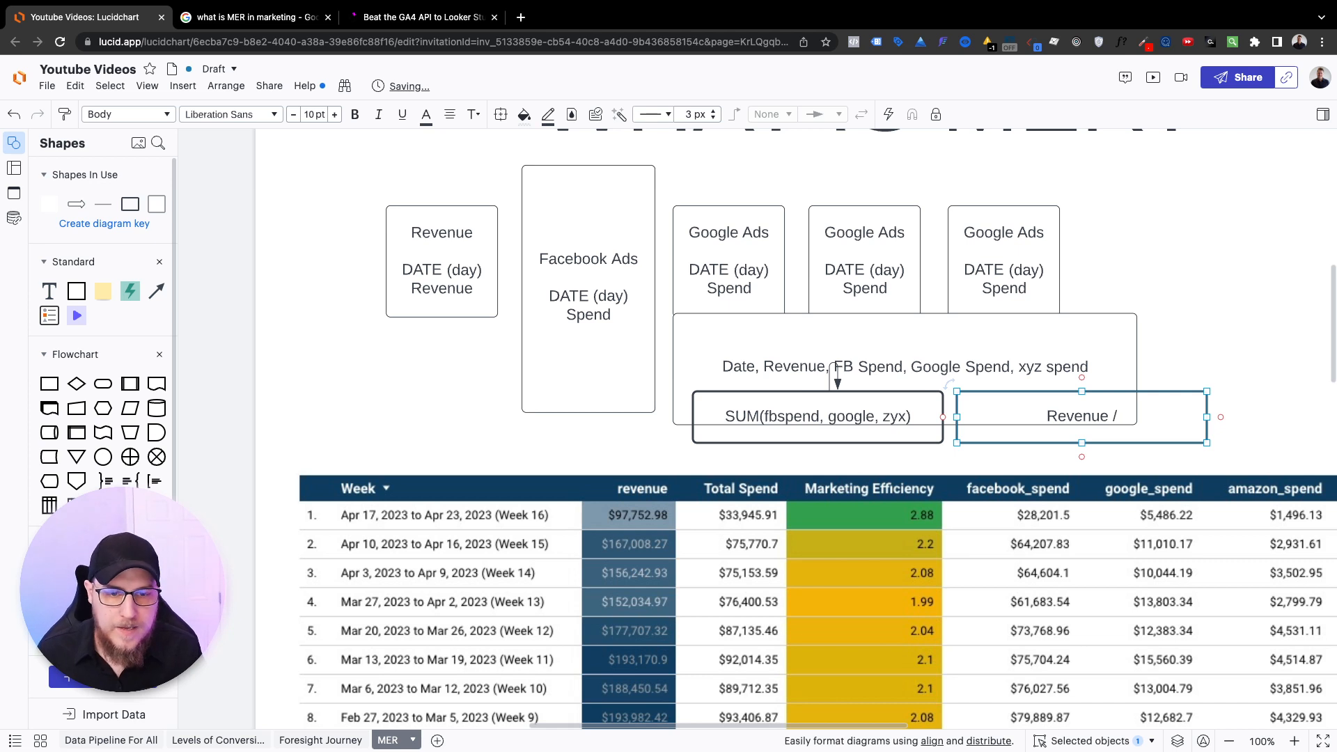
{"action": "type", "text": " total_spend"}
{"action": "left_click", "coordinate": [1216, 330]}
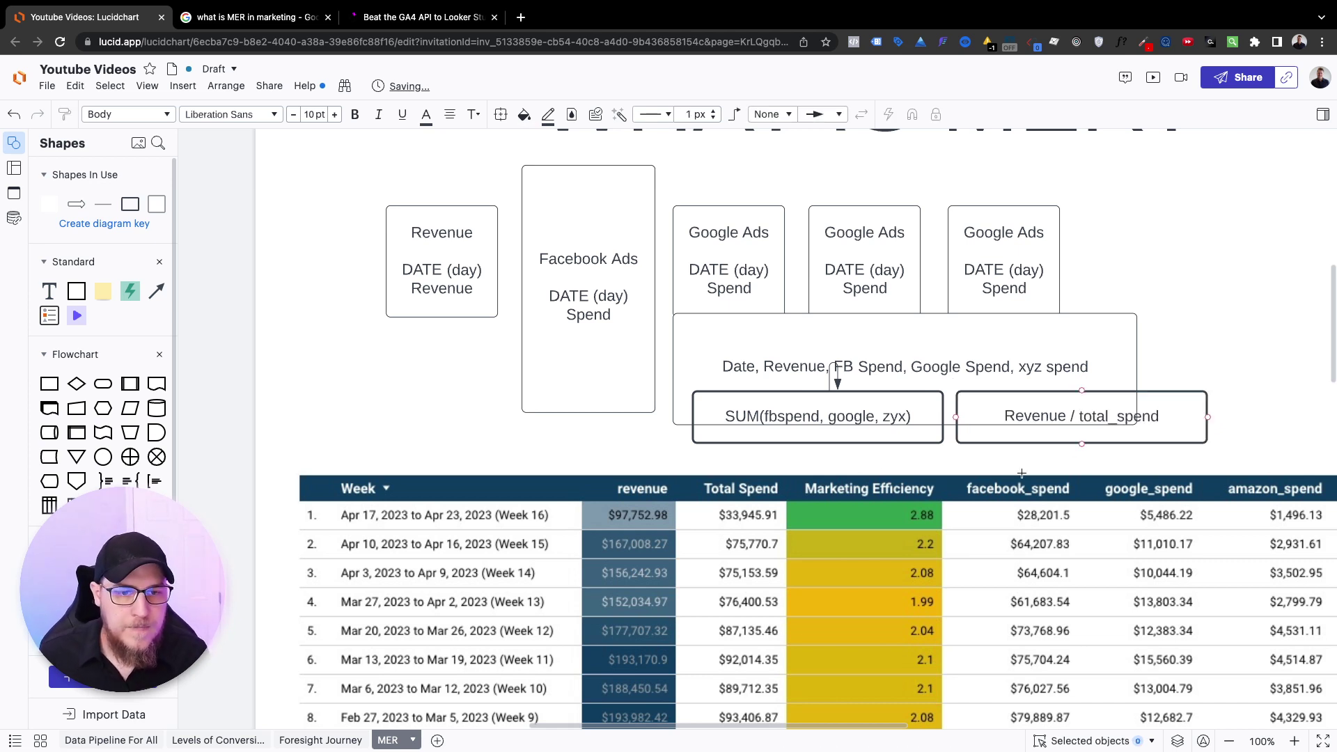
Step: Check the SUM and Revenue / total_spend boxes, then deselect everything
{"action": "left_click", "coordinate": [839, 427]}
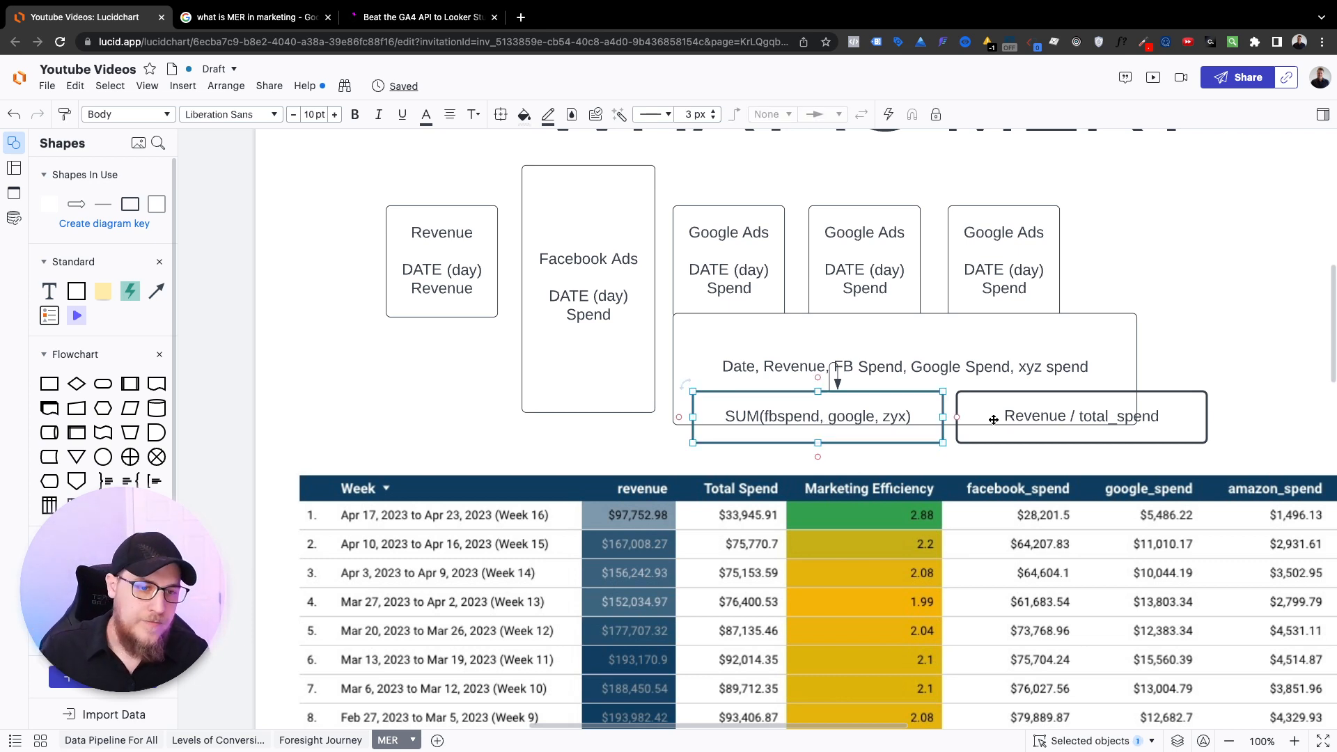
{"action": "left_click", "coordinate": [1057, 427]}
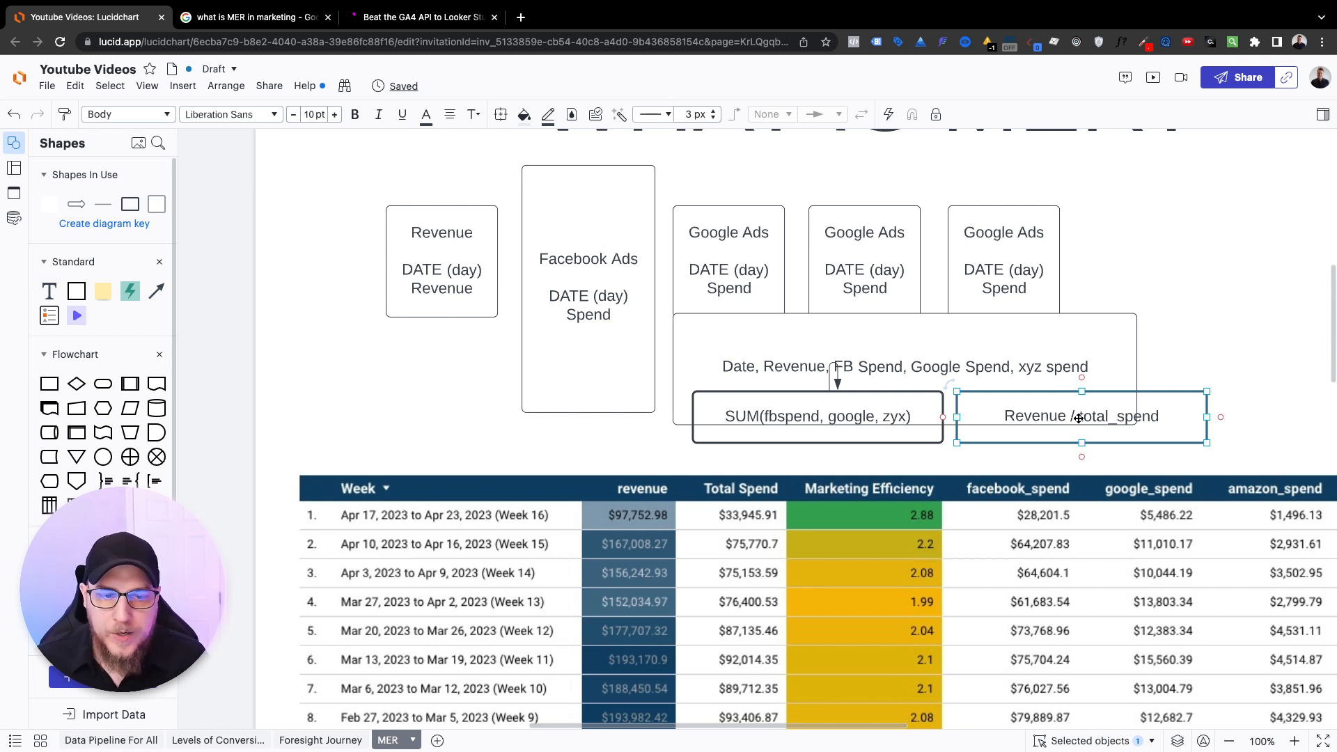
{"action": "left_click", "coordinate": [1189, 339]}
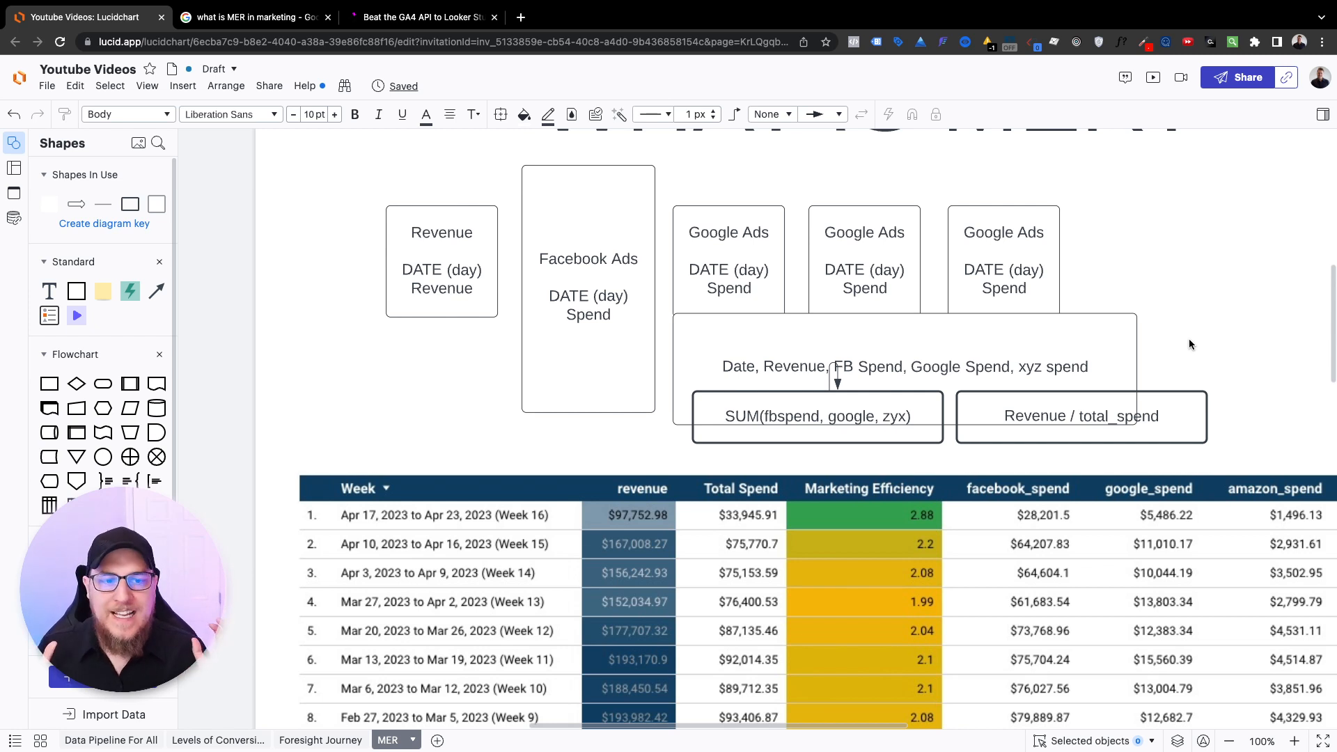
{"action": "left_click", "coordinate": [935, 373]}
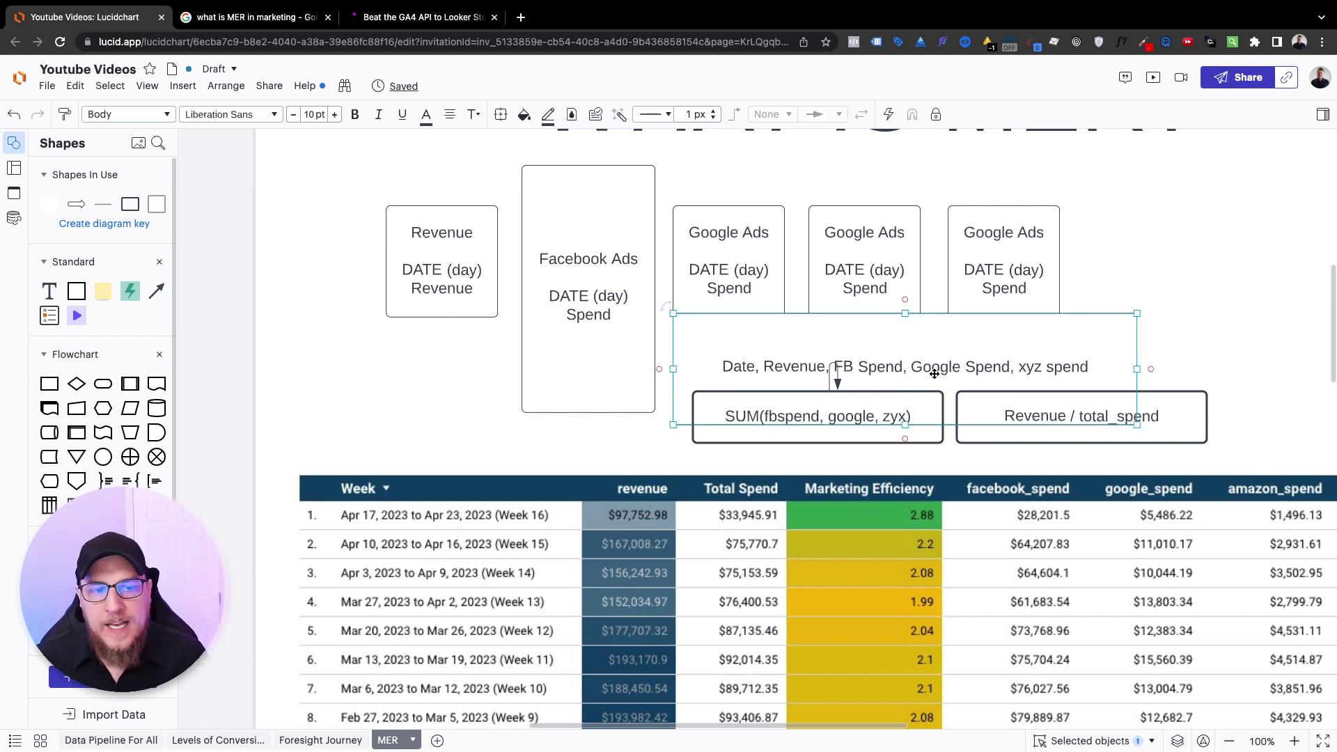
{"action": "left_click", "coordinate": [848, 434]}
{"action": "left_click", "coordinate": [1027, 437]}
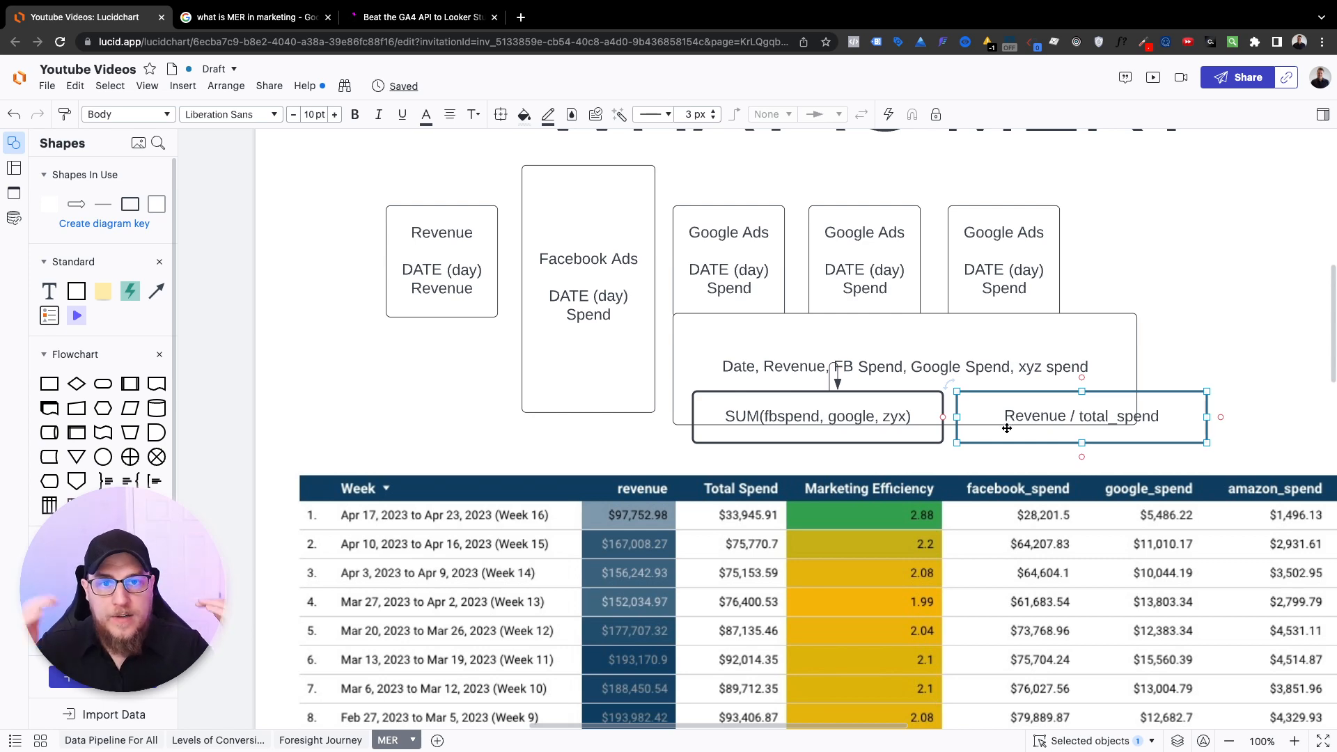
{"action": "scroll", "coordinate": [1011, 454], "scroll_direction": "right", "scroll_amount": 2}
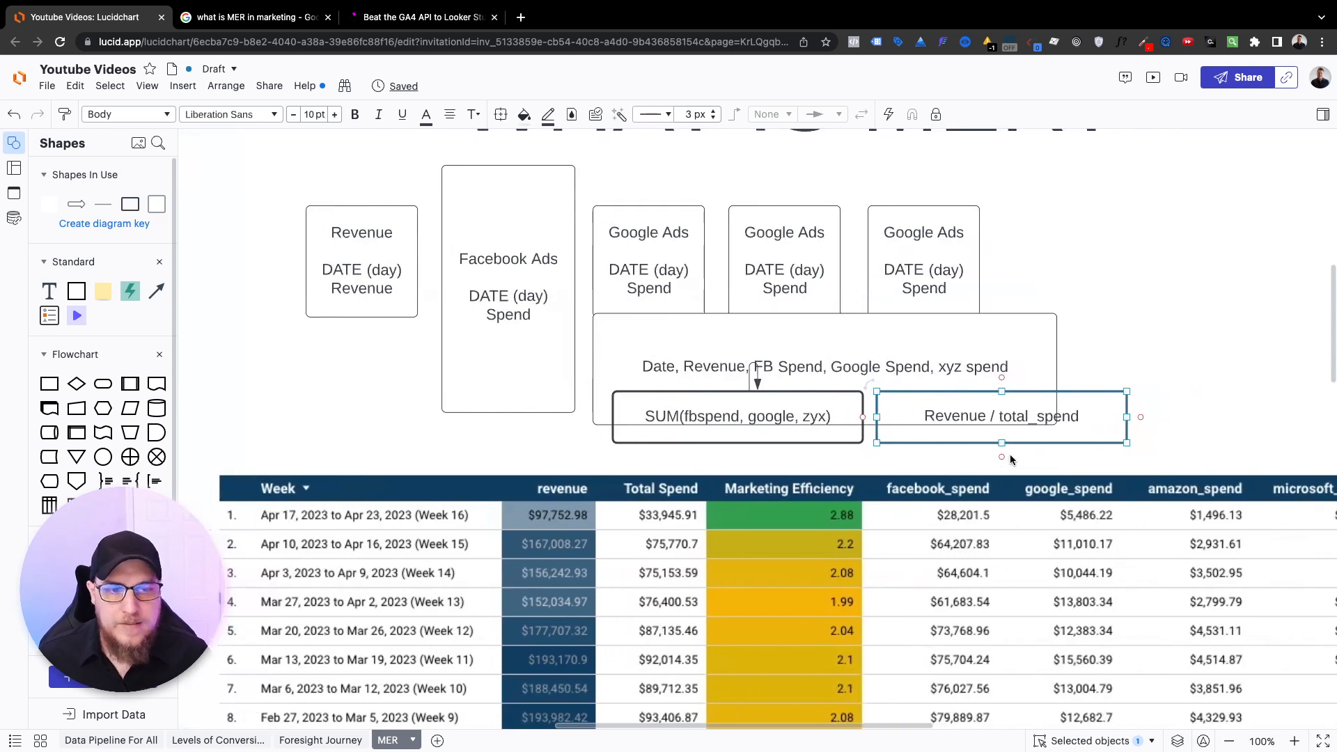
{"action": "scroll", "coordinate": [1010, 455], "scroll_direction": "left", "scroll_amount": 1}
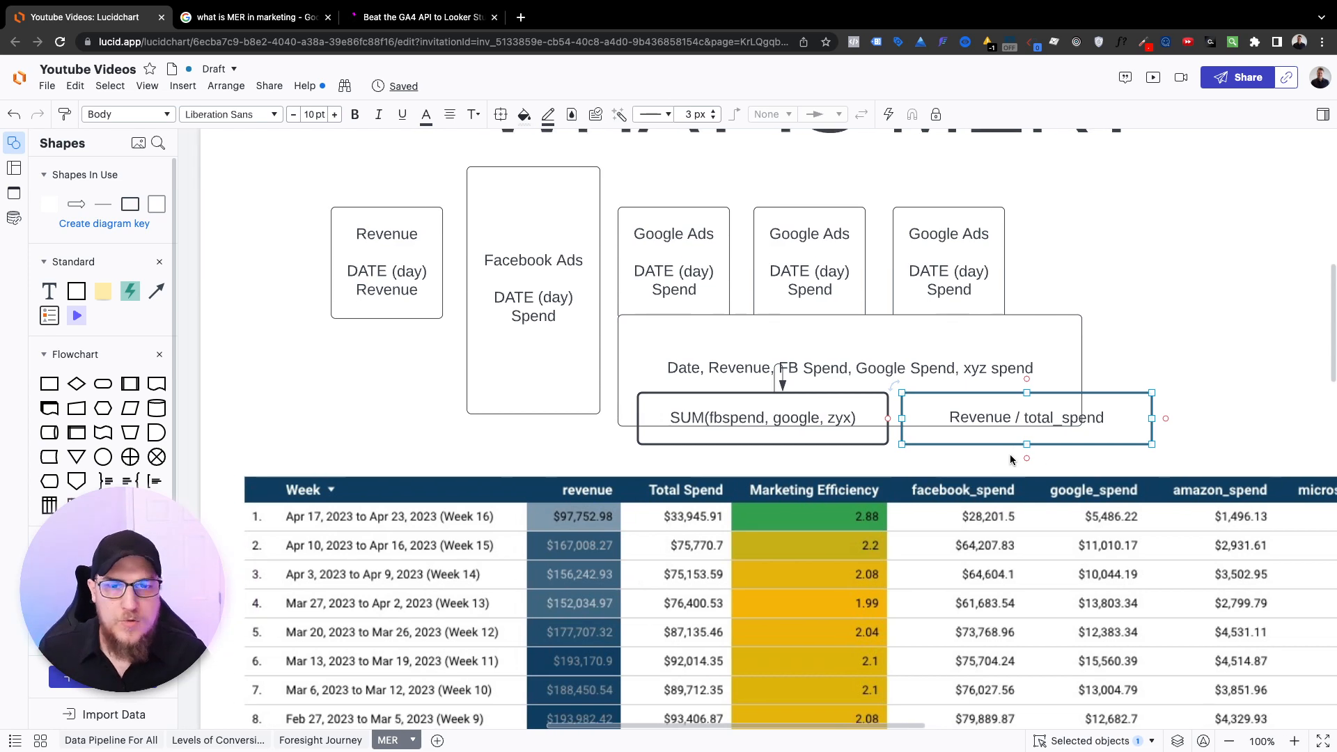
{"action": "scroll", "coordinate": [1010, 455], "scroll_direction": "down", "scroll_amount": 3}
{"action": "scroll", "coordinate": [906, 446], "scroll_direction": "up", "scroll_amount": 3}
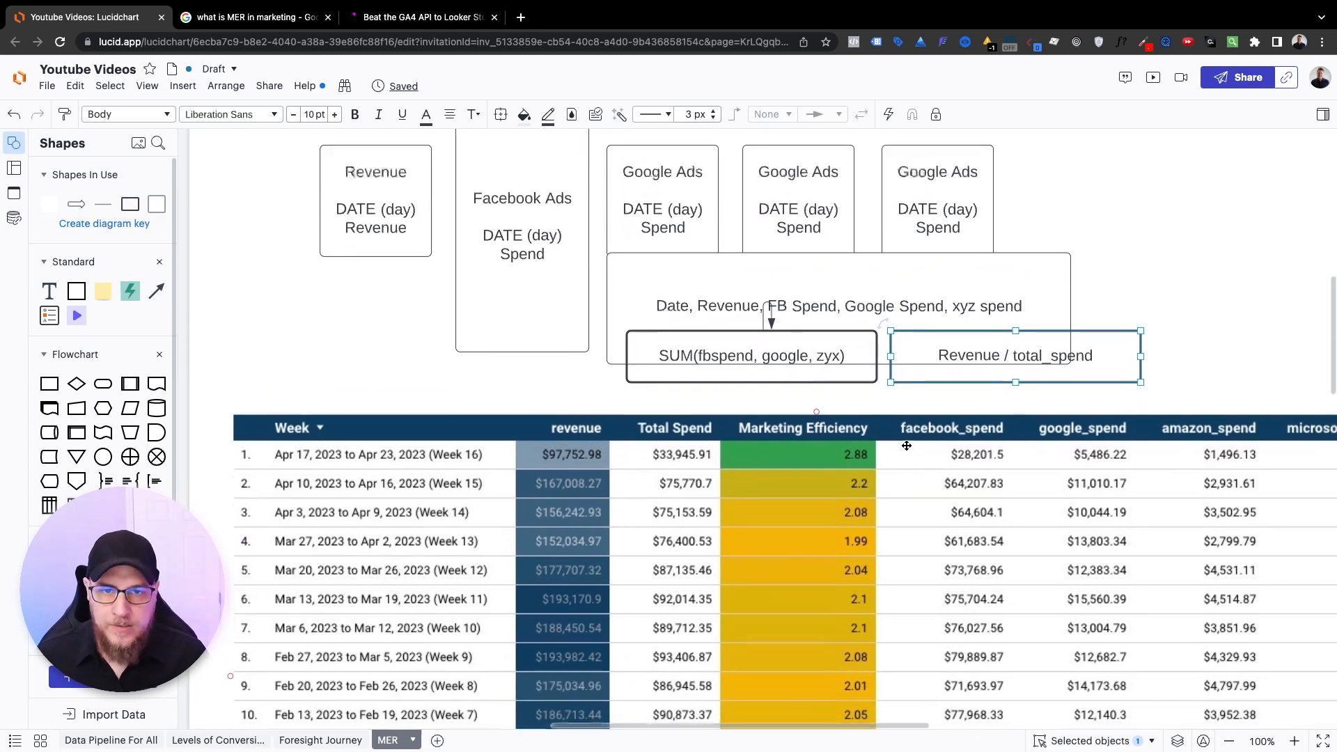
{"action": "left_click", "coordinate": [1136, 261]}
{"action": "scroll", "coordinate": [1135, 263], "scroll_direction": "up", "scroll_amount": 2}
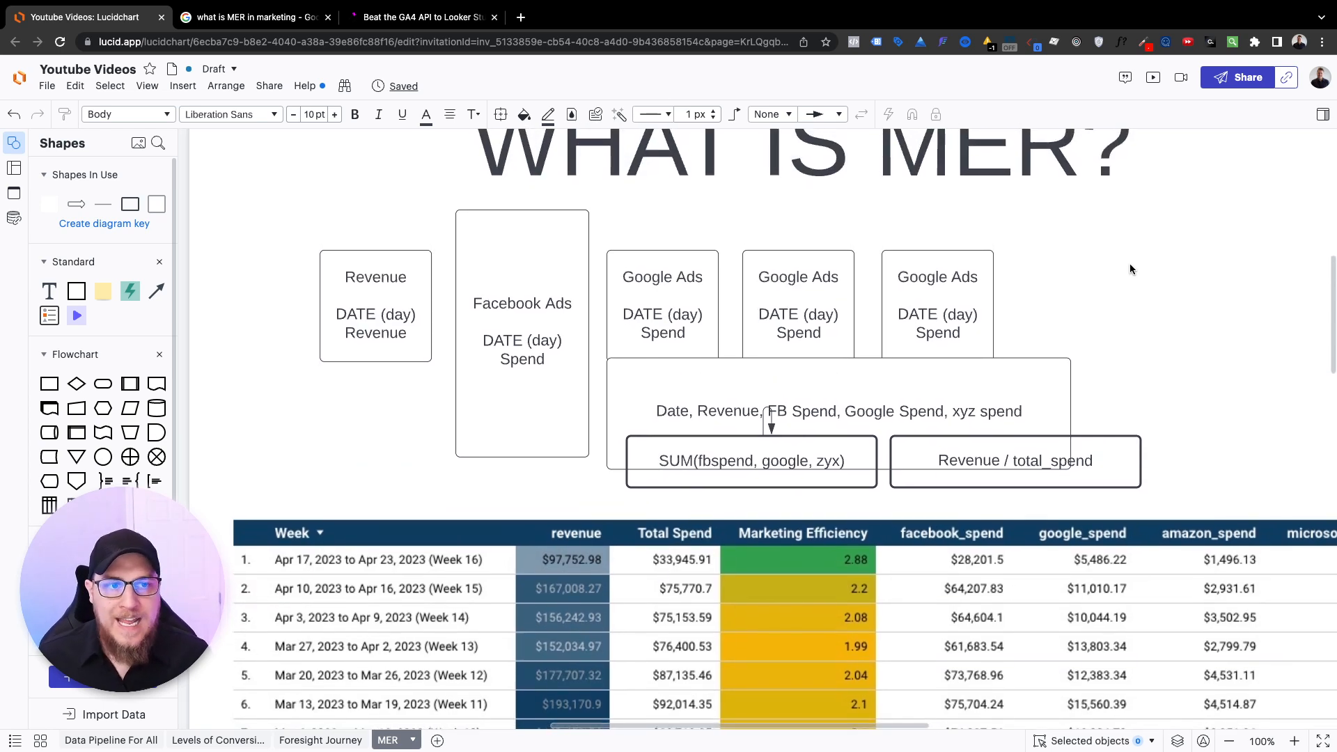
{"action": "scroll", "coordinate": [1130, 264], "scroll_direction": "up", "scroll_amount": 2}
{"action": "scroll", "coordinate": [1129, 264], "scroll_direction": "up", "scroll_amount": 1}
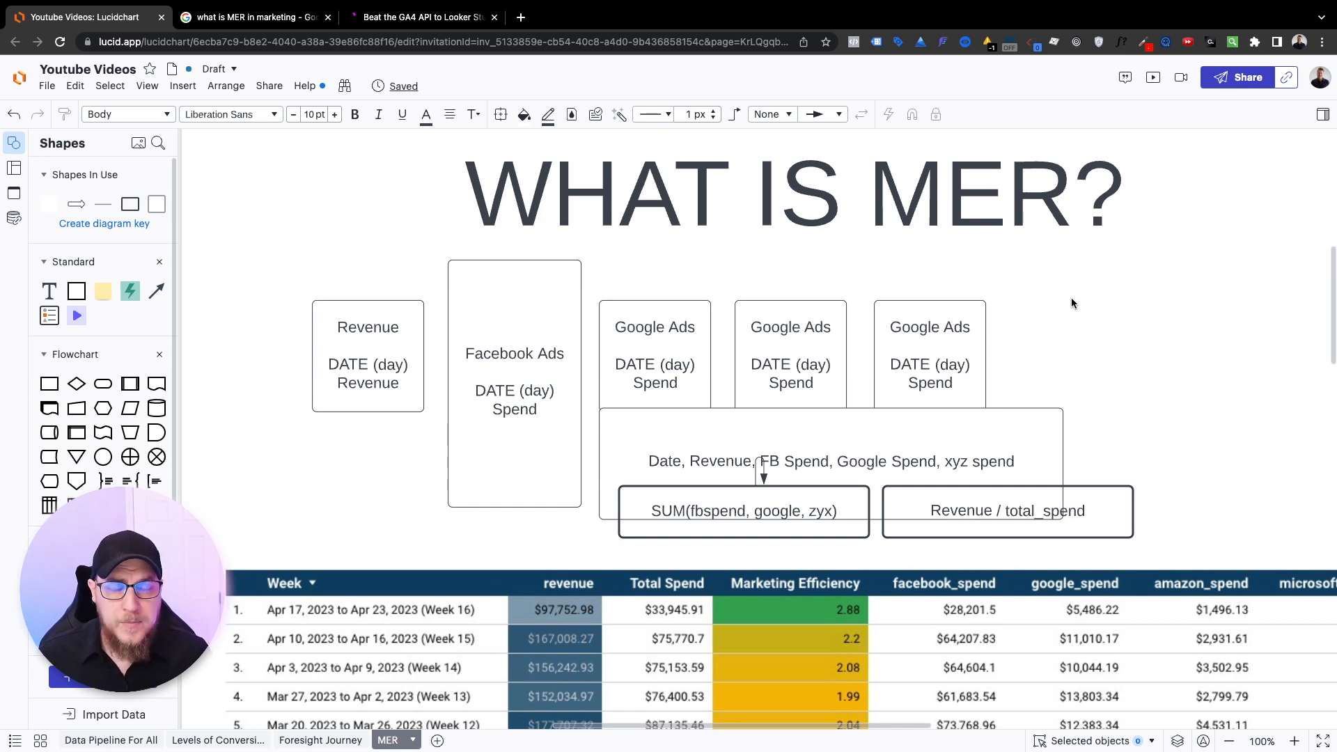
{"action": "scroll", "coordinate": [1076, 304], "scroll_direction": "down", "scroll_amount": 1}
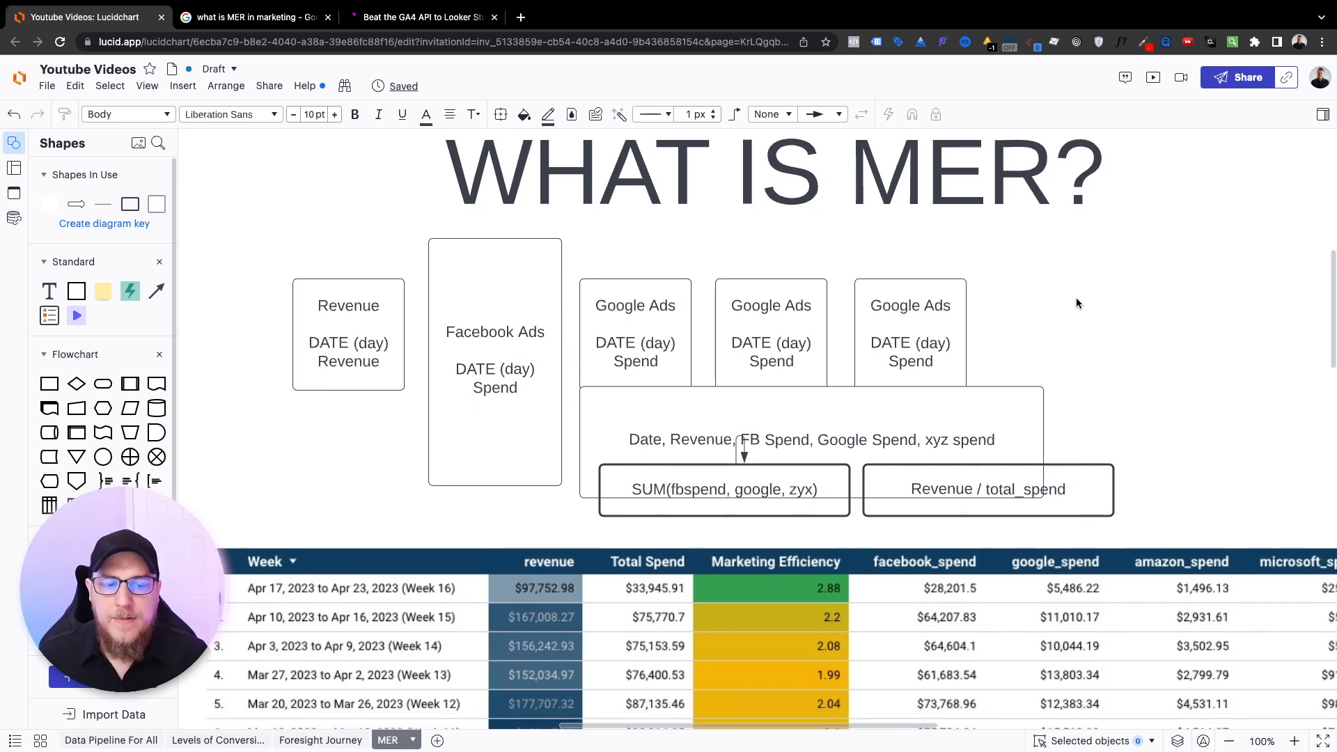